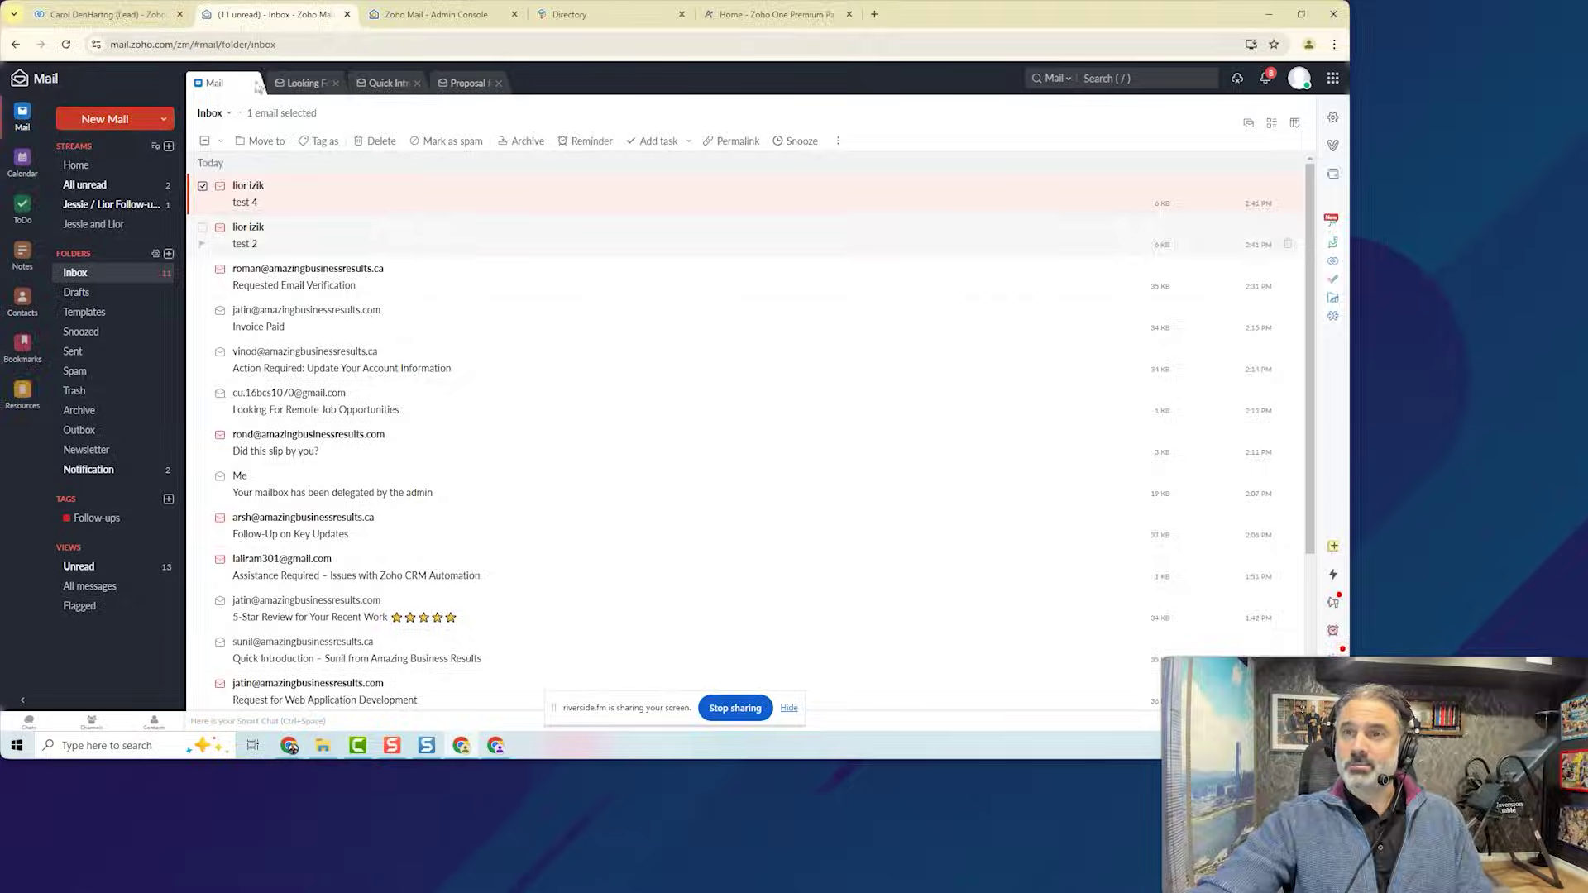
# Switch to the Zoho CRM lead record showing status New Lead.
pyautogui.click(107, 14)
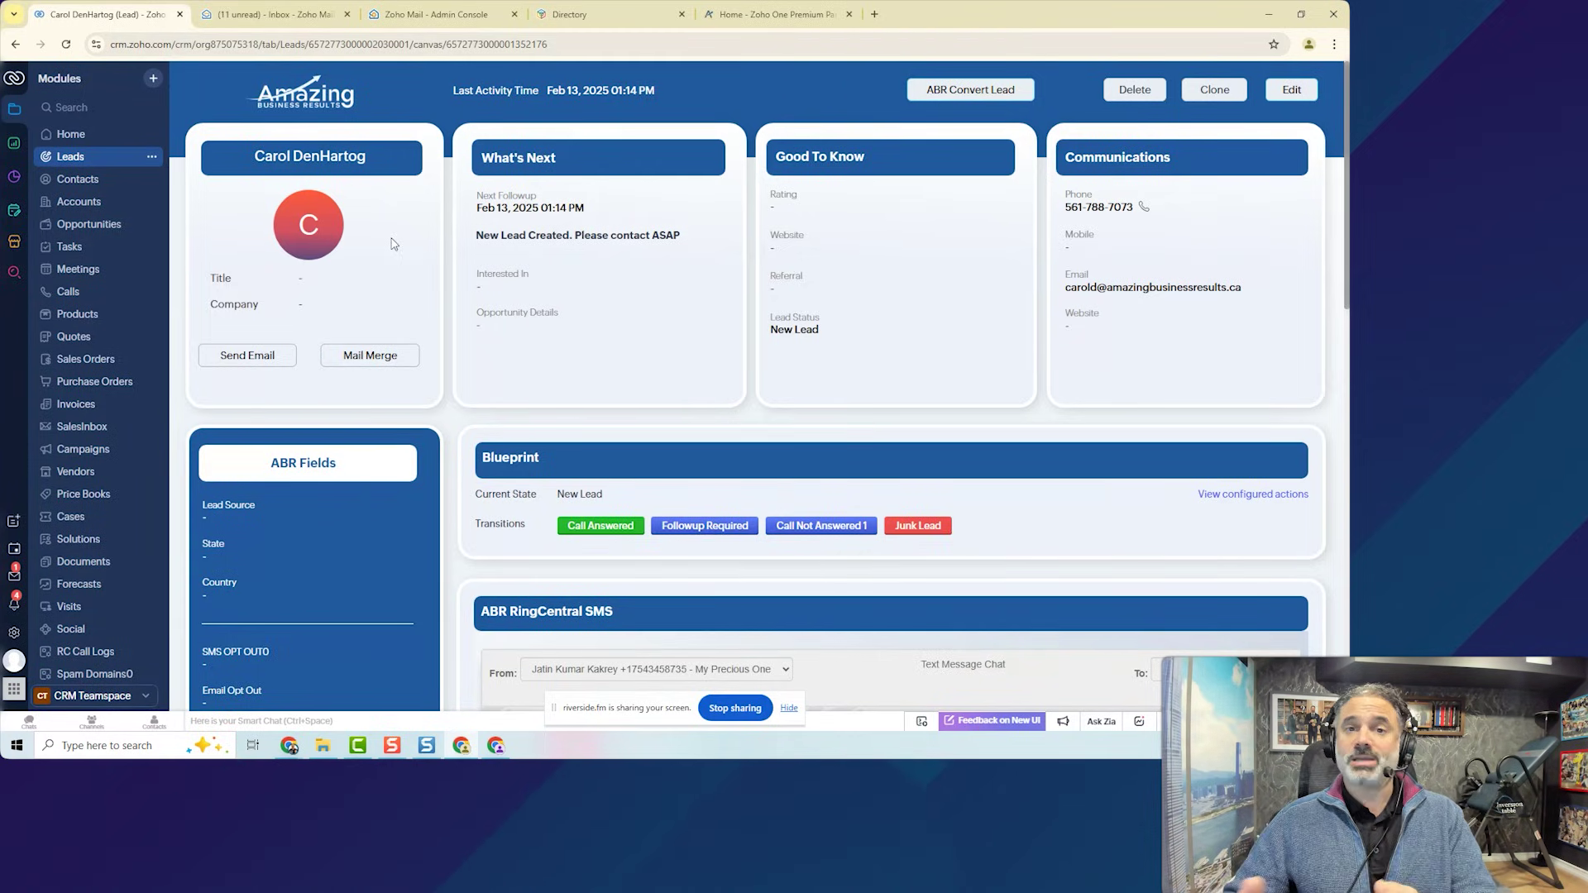
# Go back to the '(11 unread) Inbox - Zoho Mail' browser tab.
pyautogui.click(259, 15)
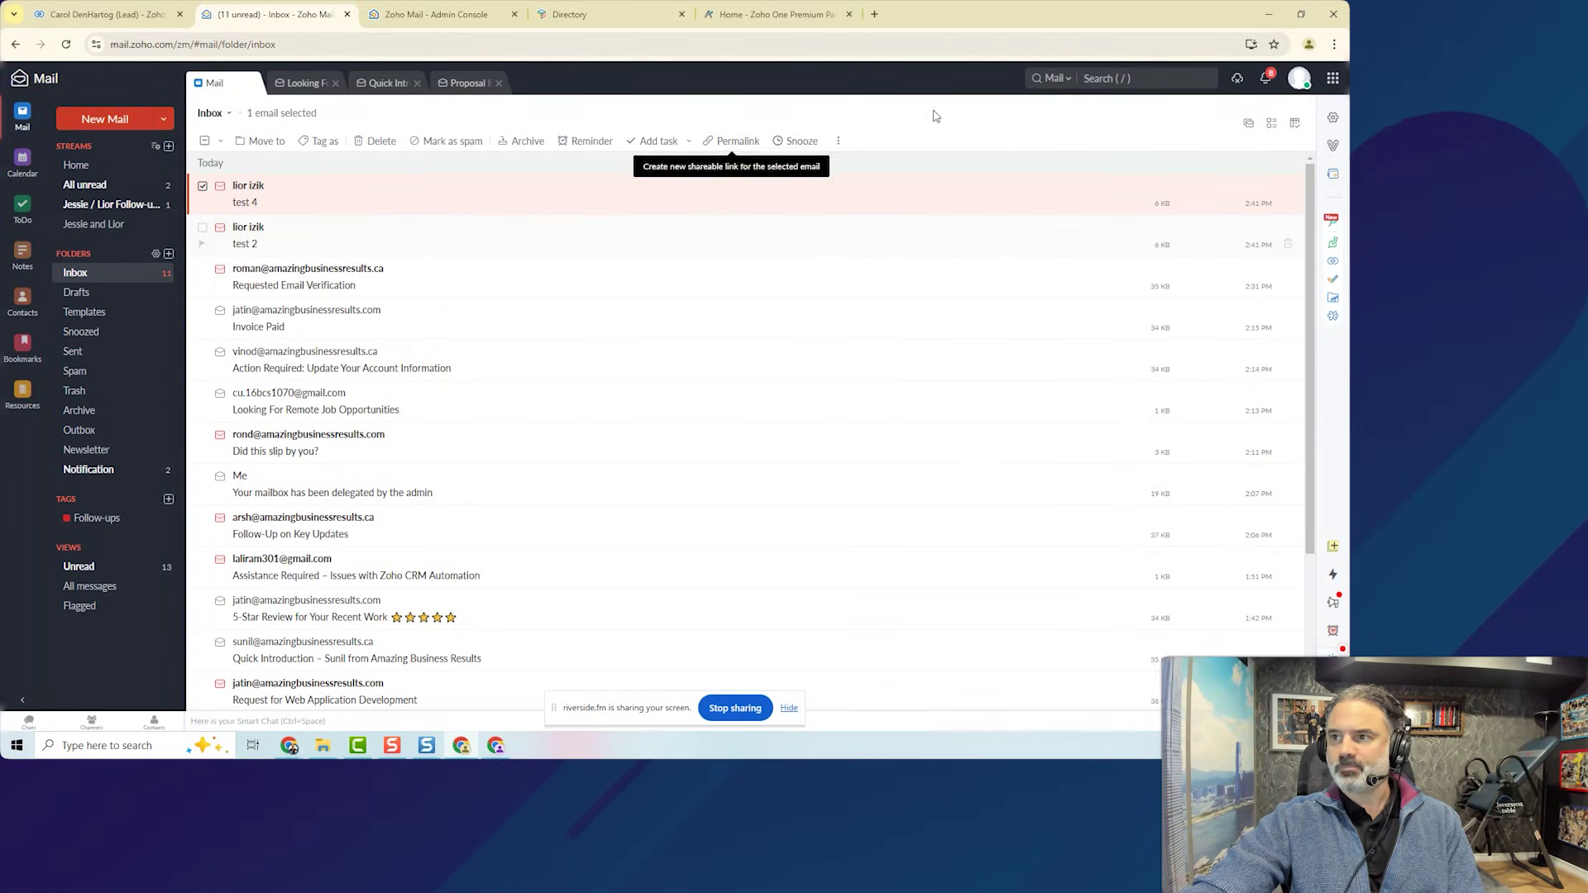
pyautogui.click(1337, 145)
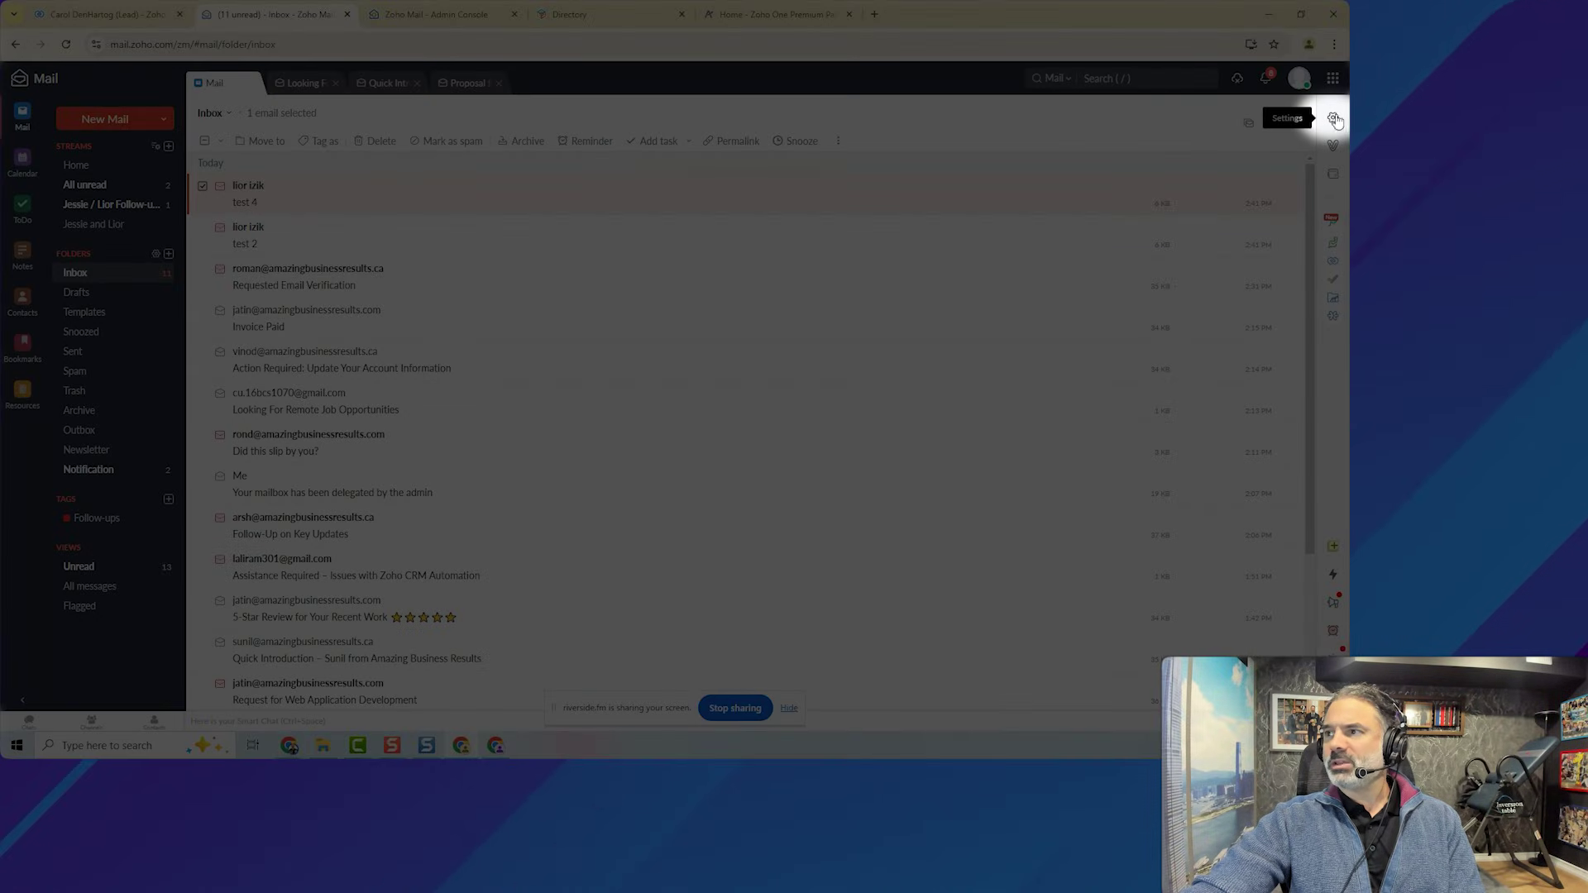
# In System settings, try the Light and White left-panel themes, then keep Dark.
pyautogui.click(1332, 117)
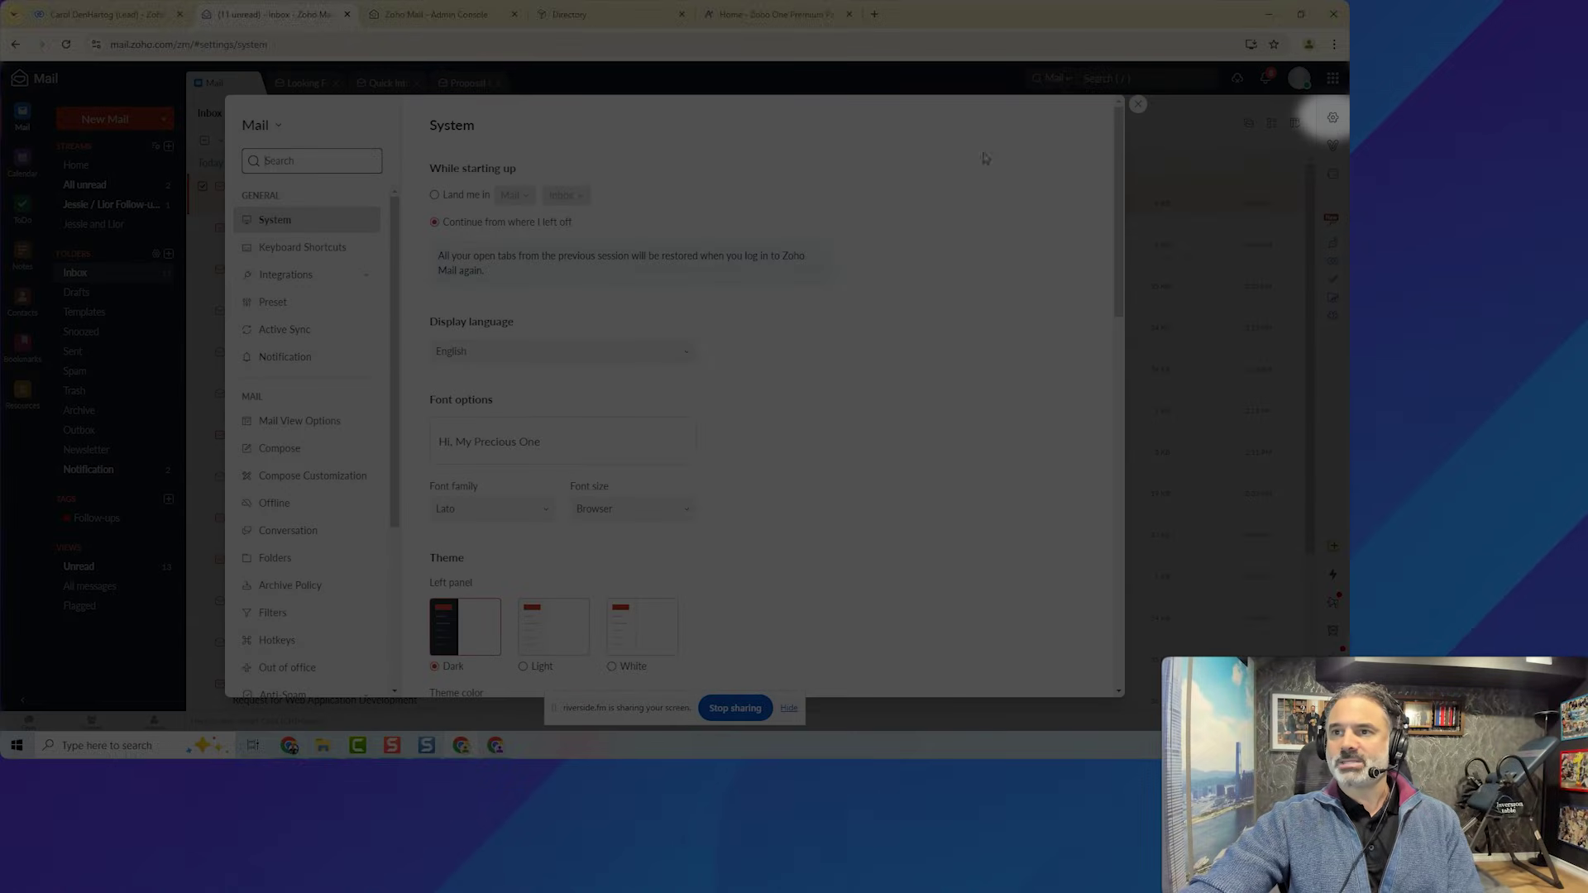
pyautogui.scroll(-2, 657, 365)
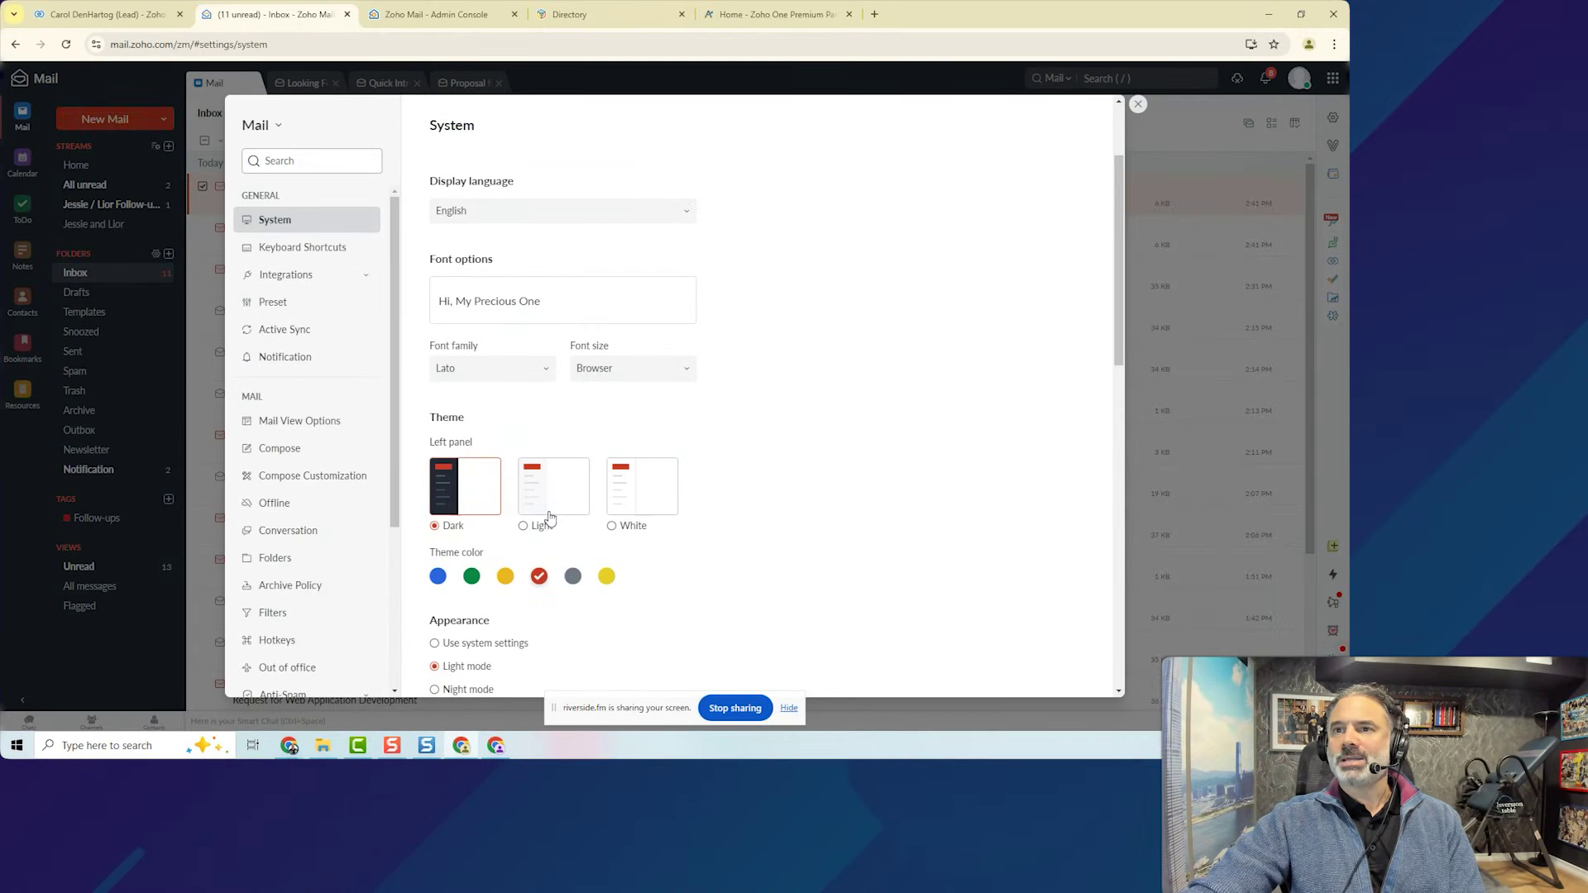
pyautogui.click(549, 514)
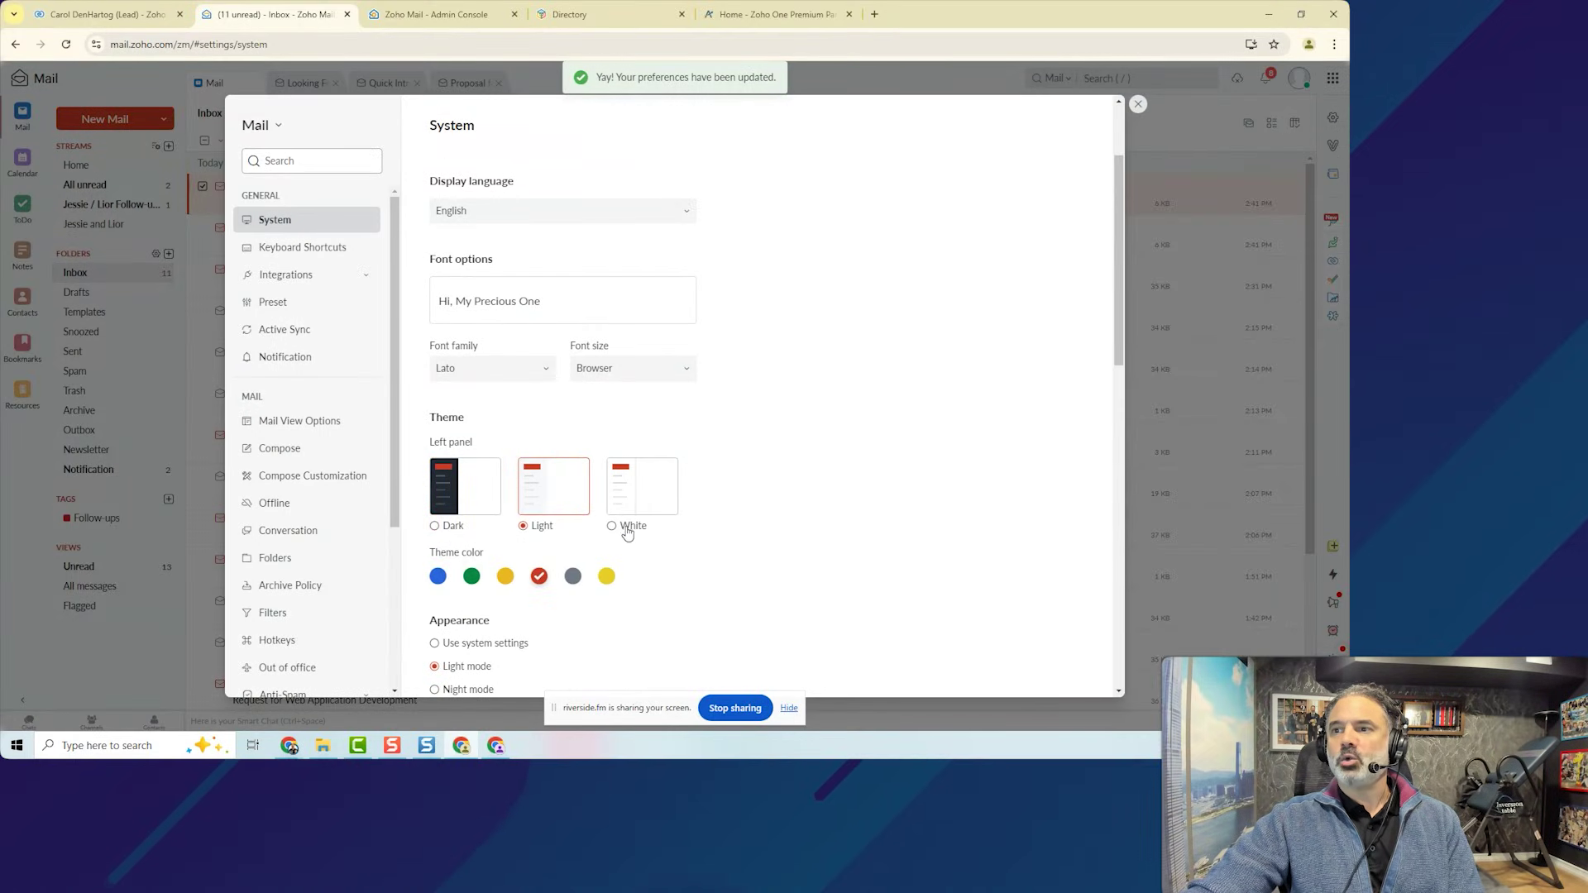
pyautogui.click(628, 529)
pyautogui.click(461, 529)
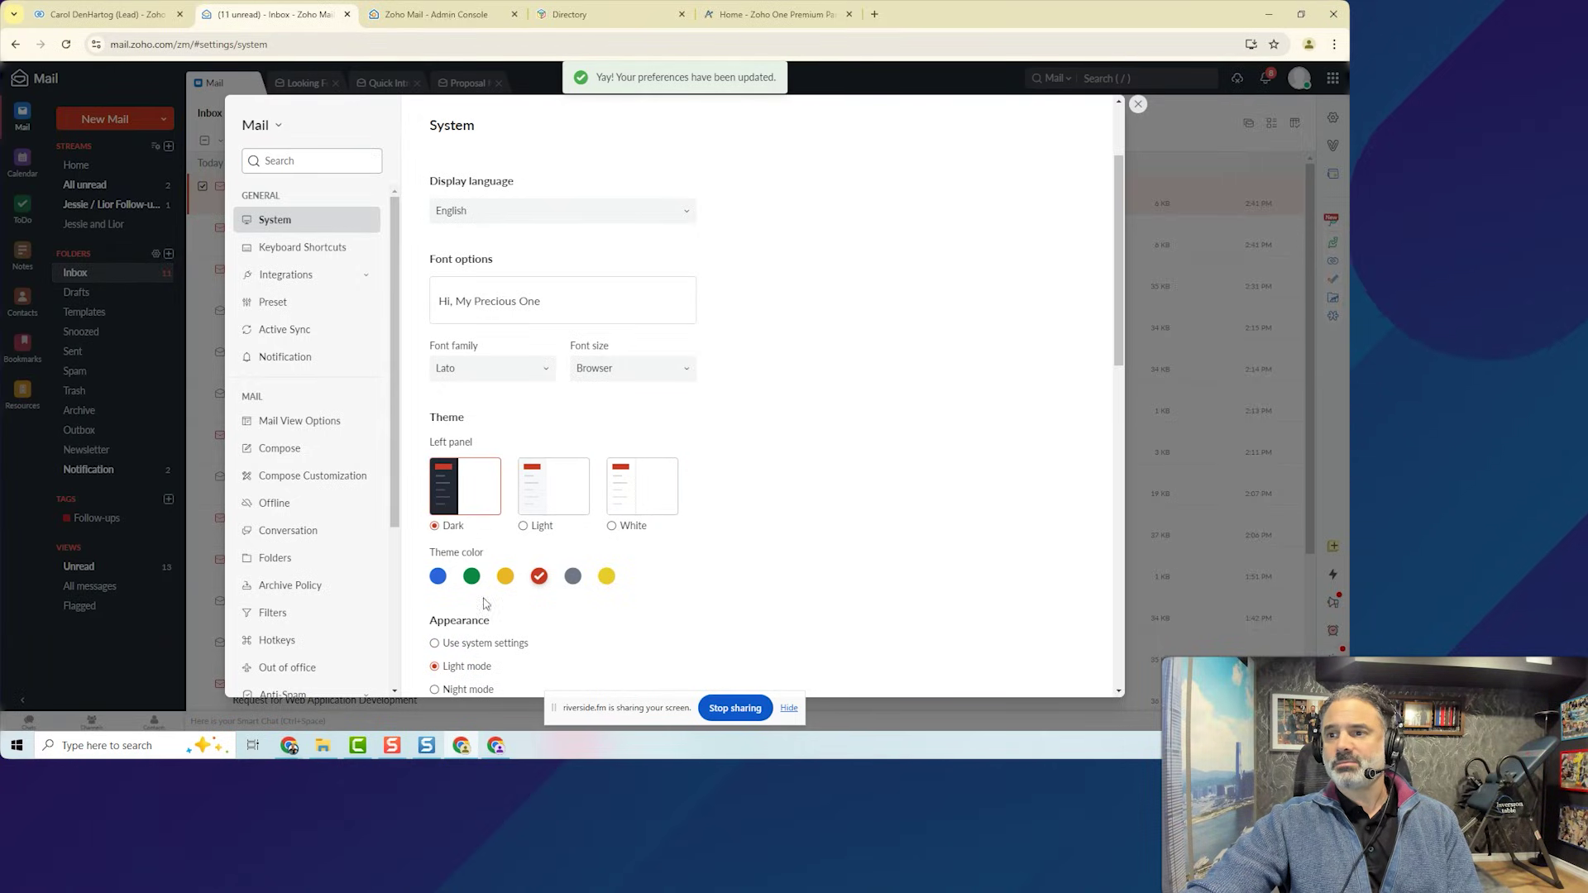
# Try yellow and green theme colours, settle on red, and turn on Night mode.
pyautogui.click(504, 575)
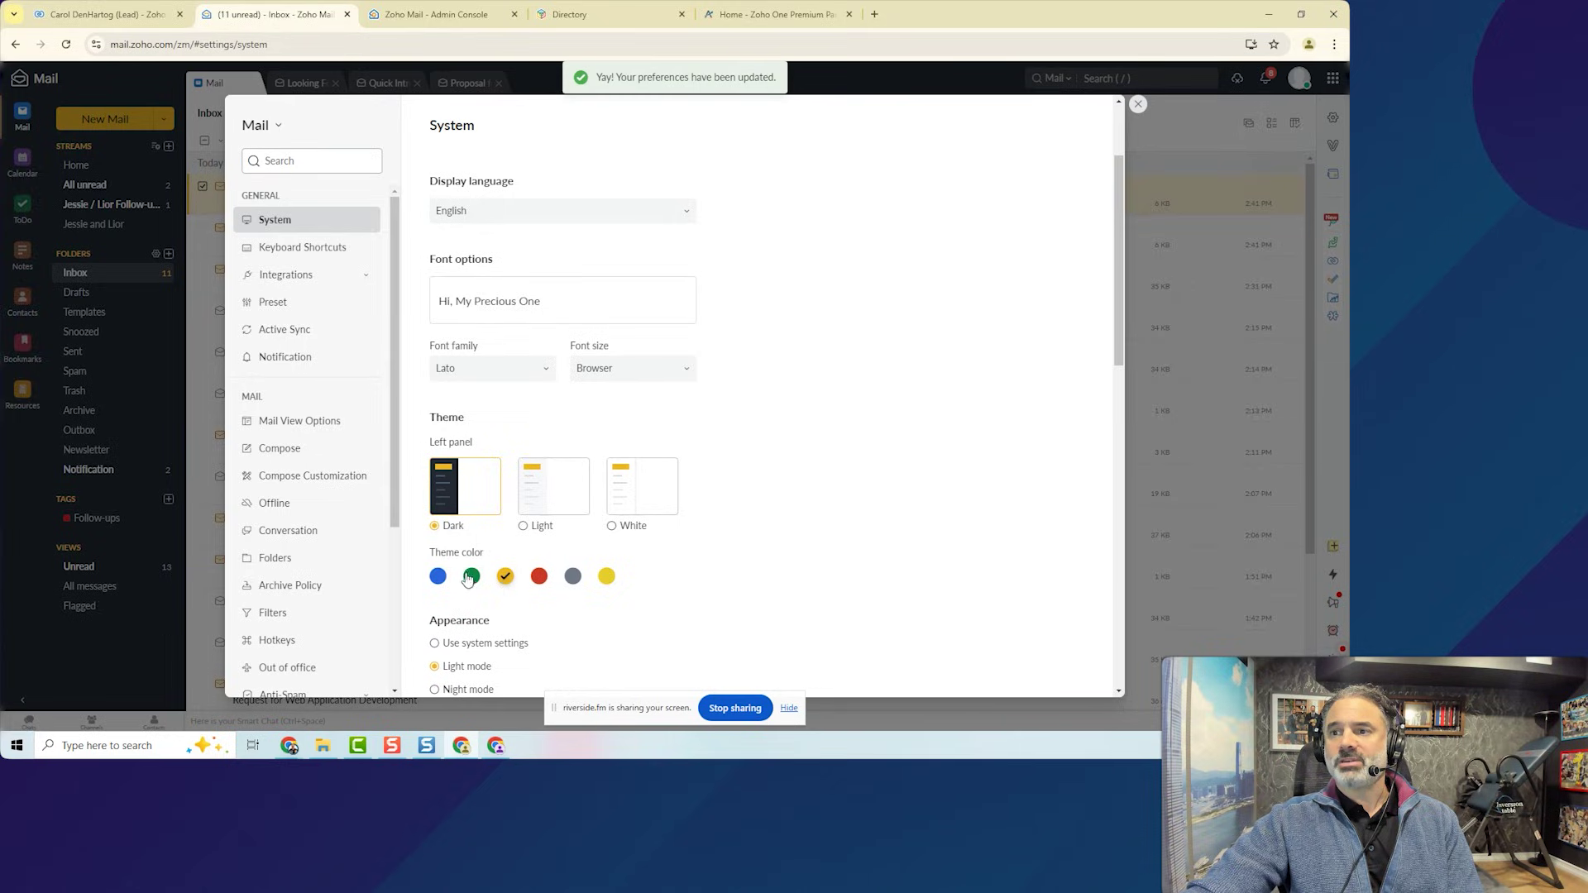
pyautogui.click(472, 576)
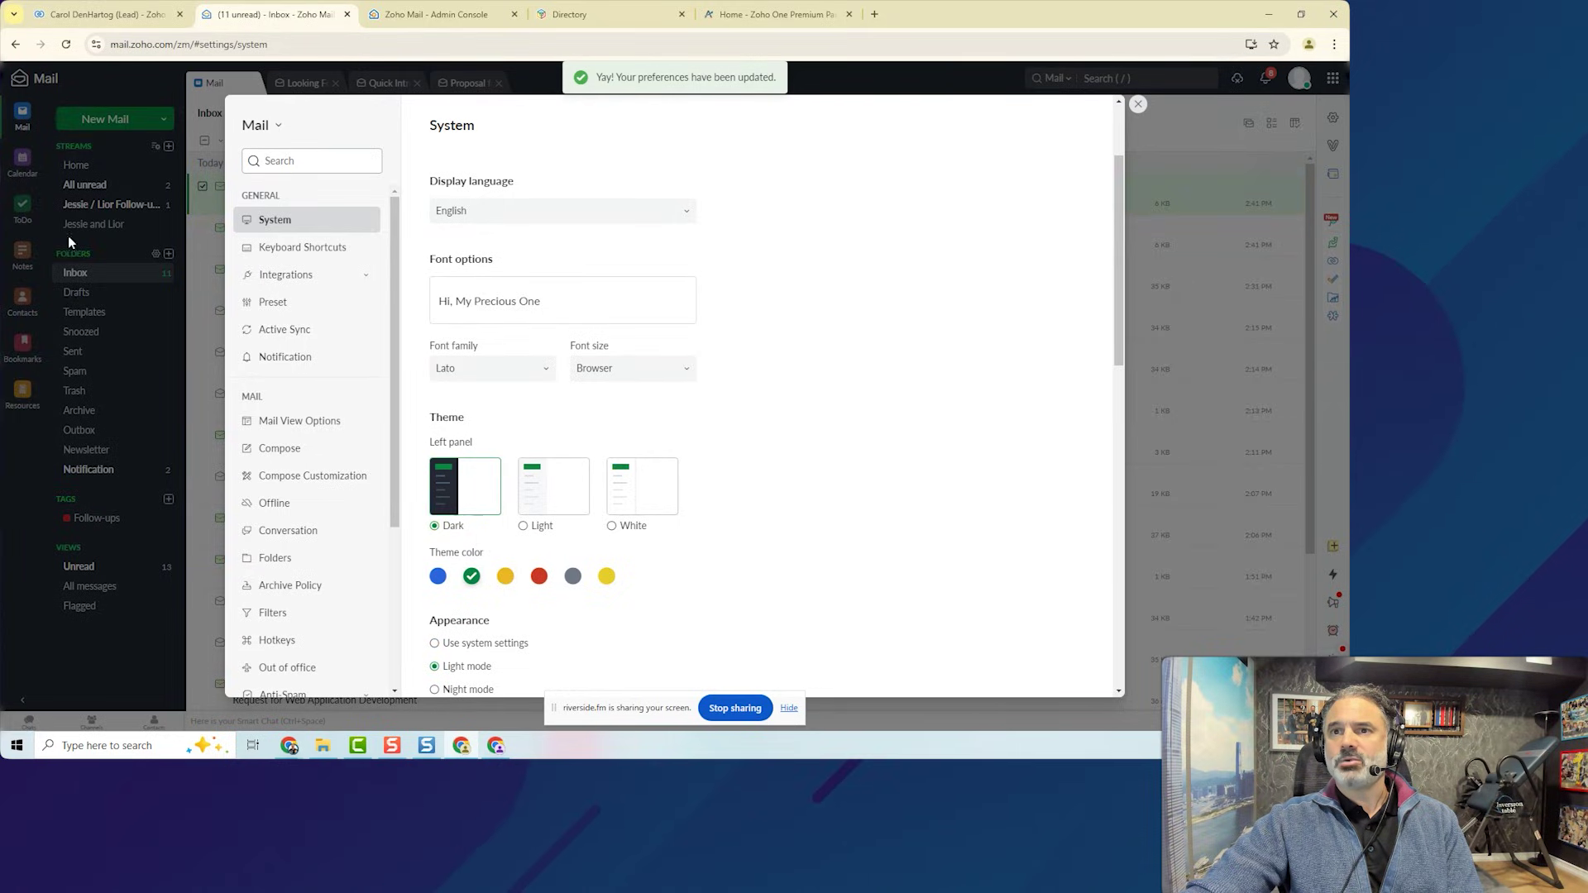
pyautogui.click(540, 577)
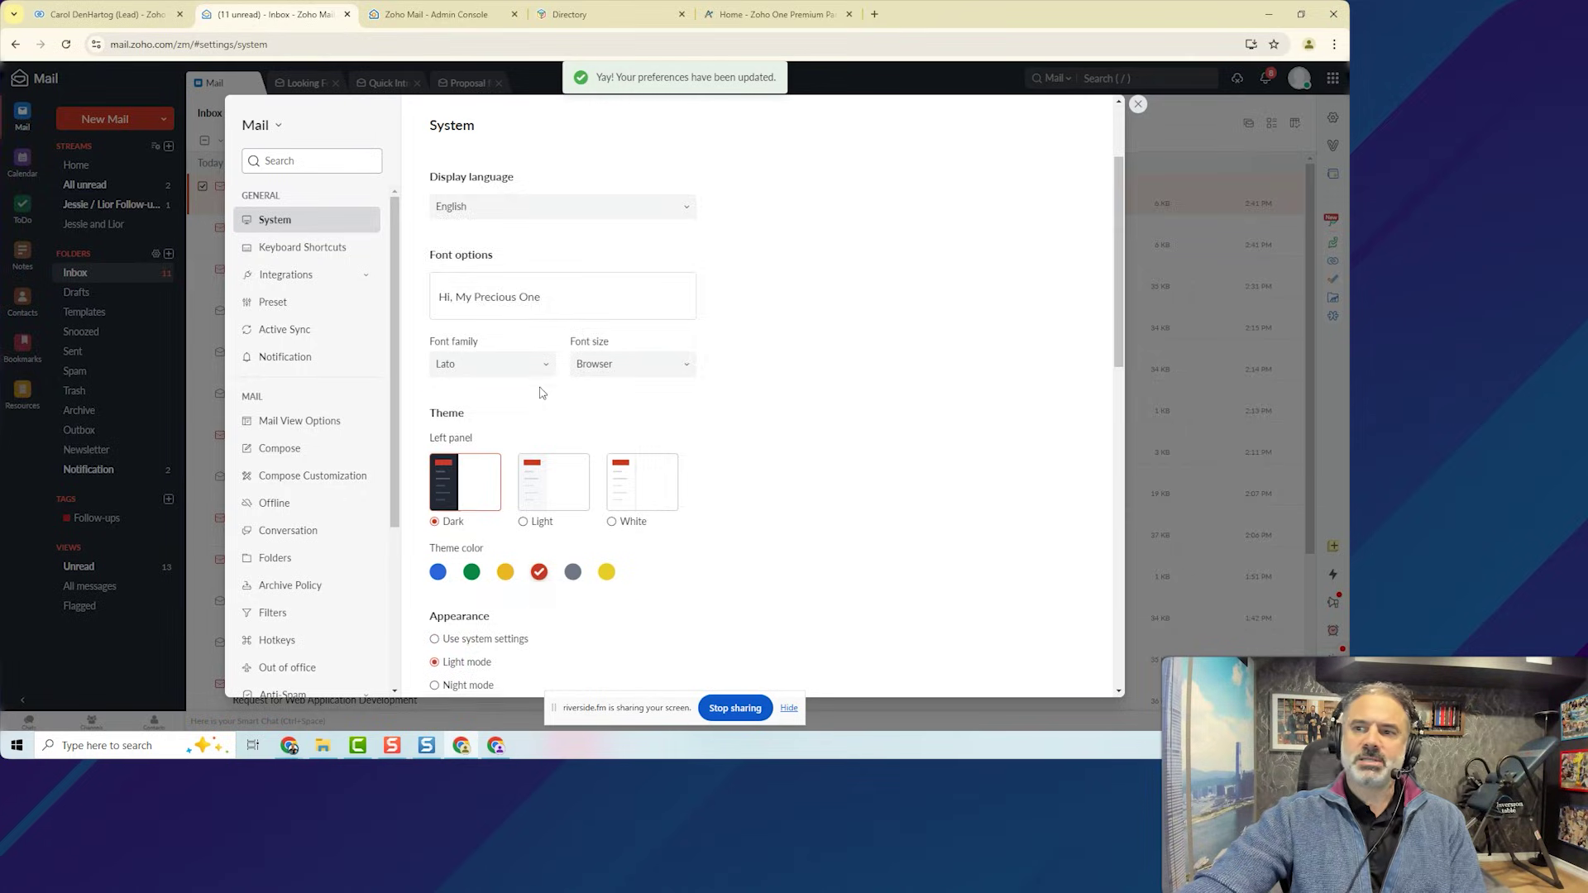
pyautogui.scroll(-3, 546, 380)
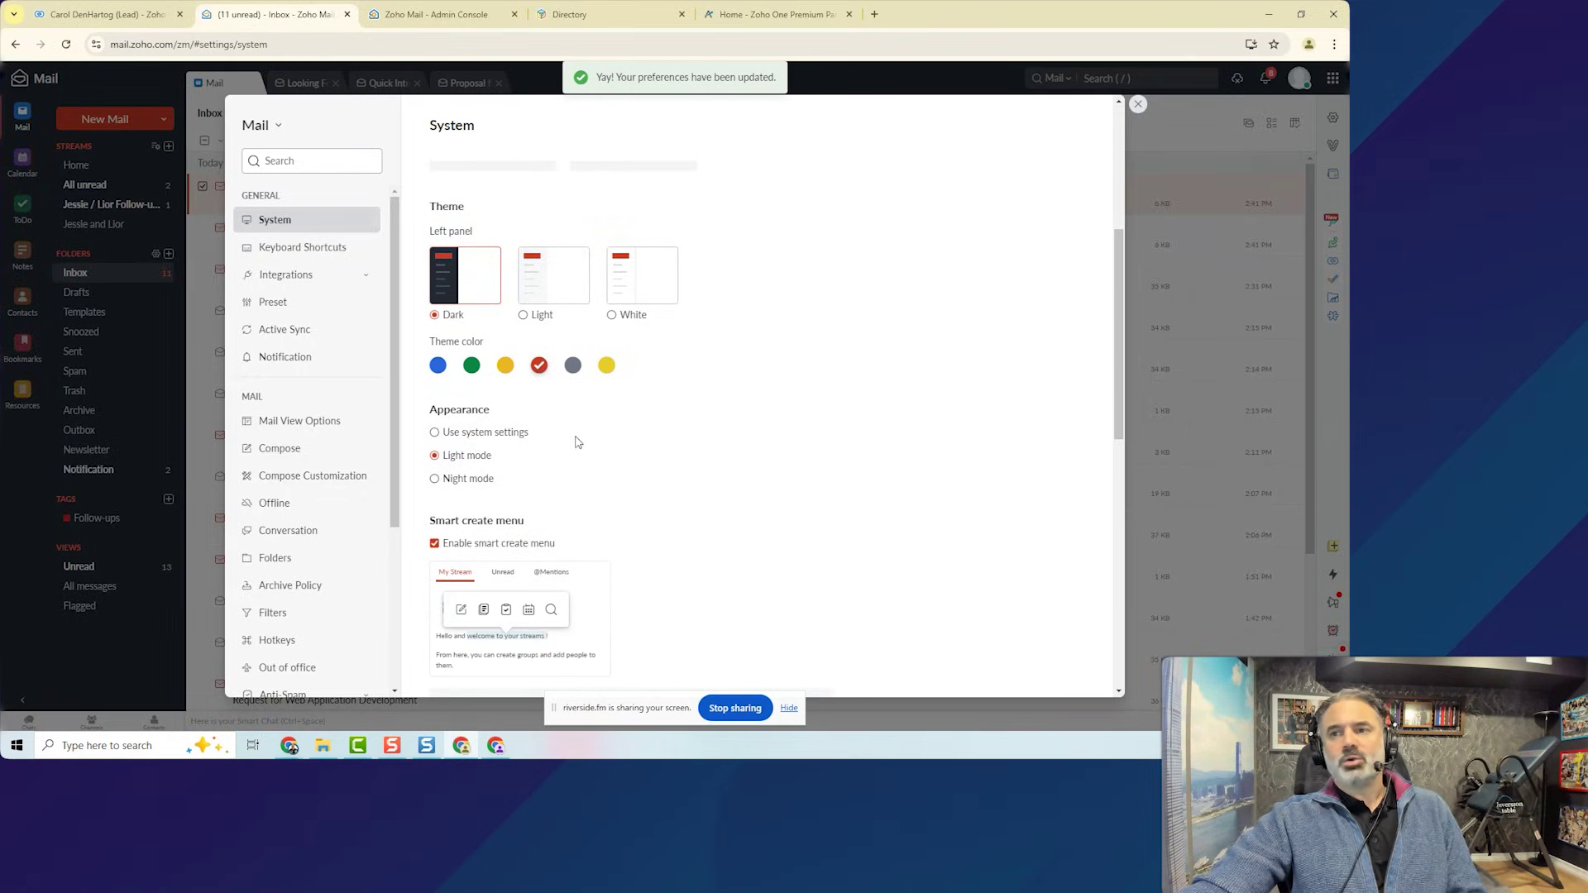
pyautogui.click(478, 484)
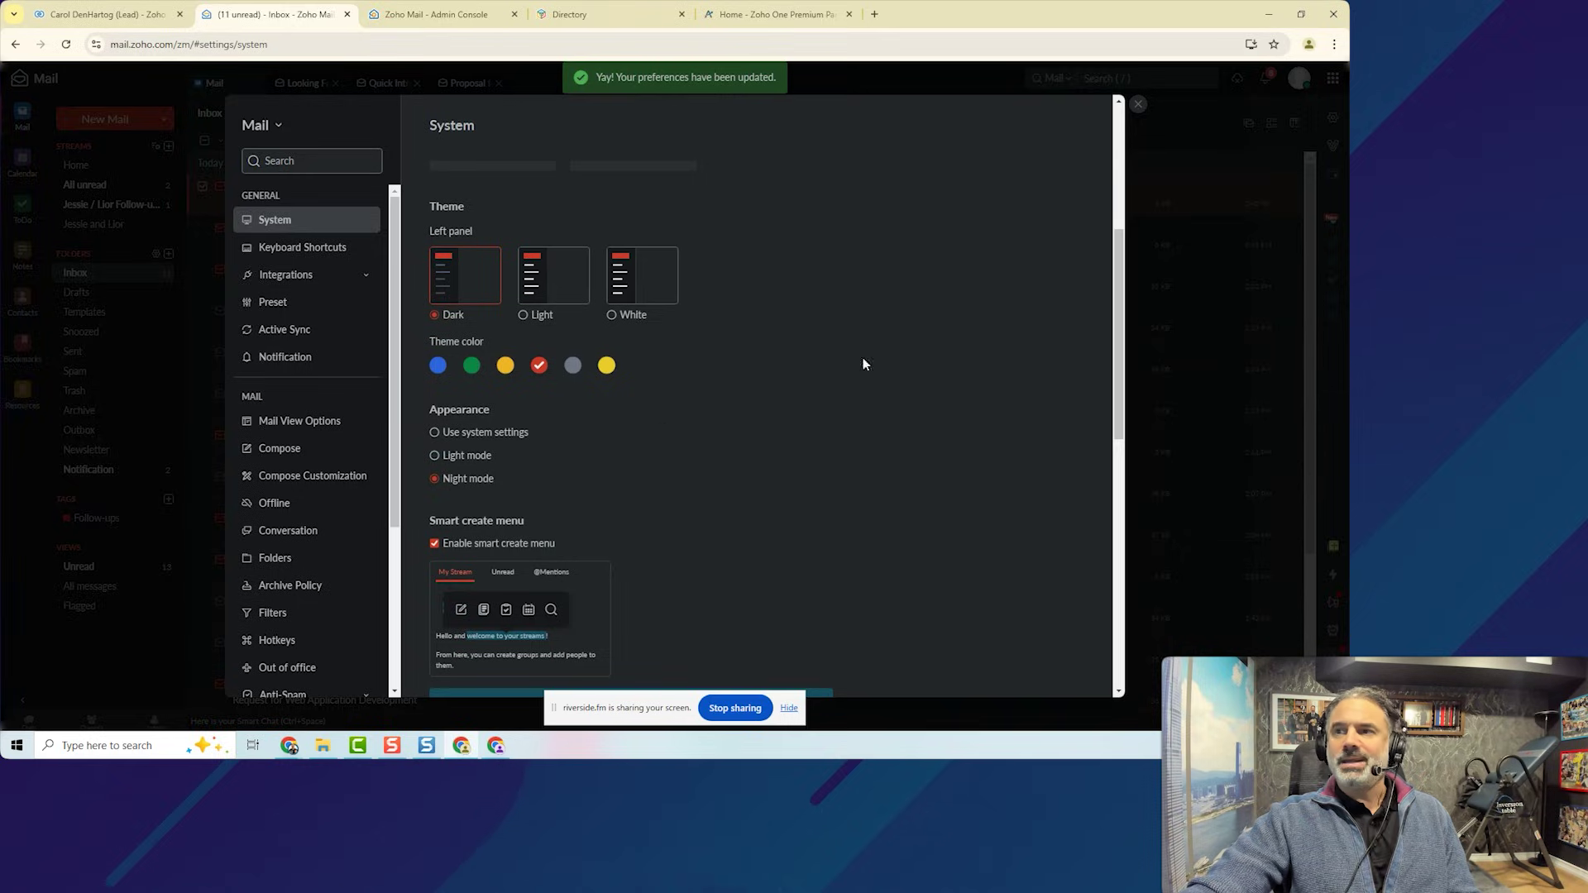
pyautogui.click(1139, 105)
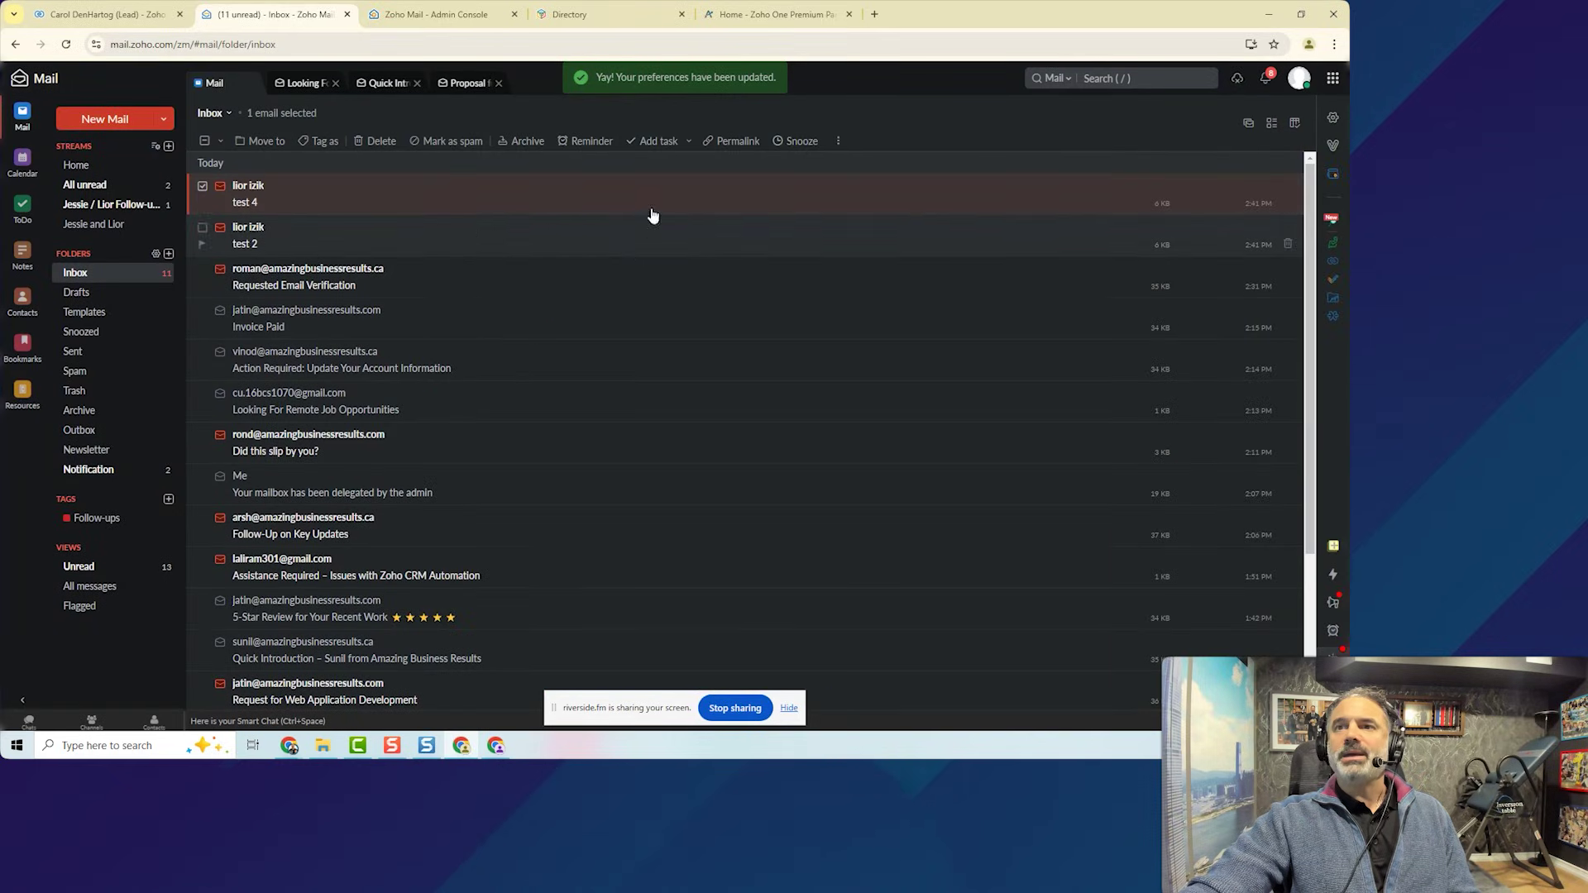
# Switch the appearance back to Light mode in System settings.
pyautogui.click(1335, 117)
pyautogui.scroll(-5, 723, 418)
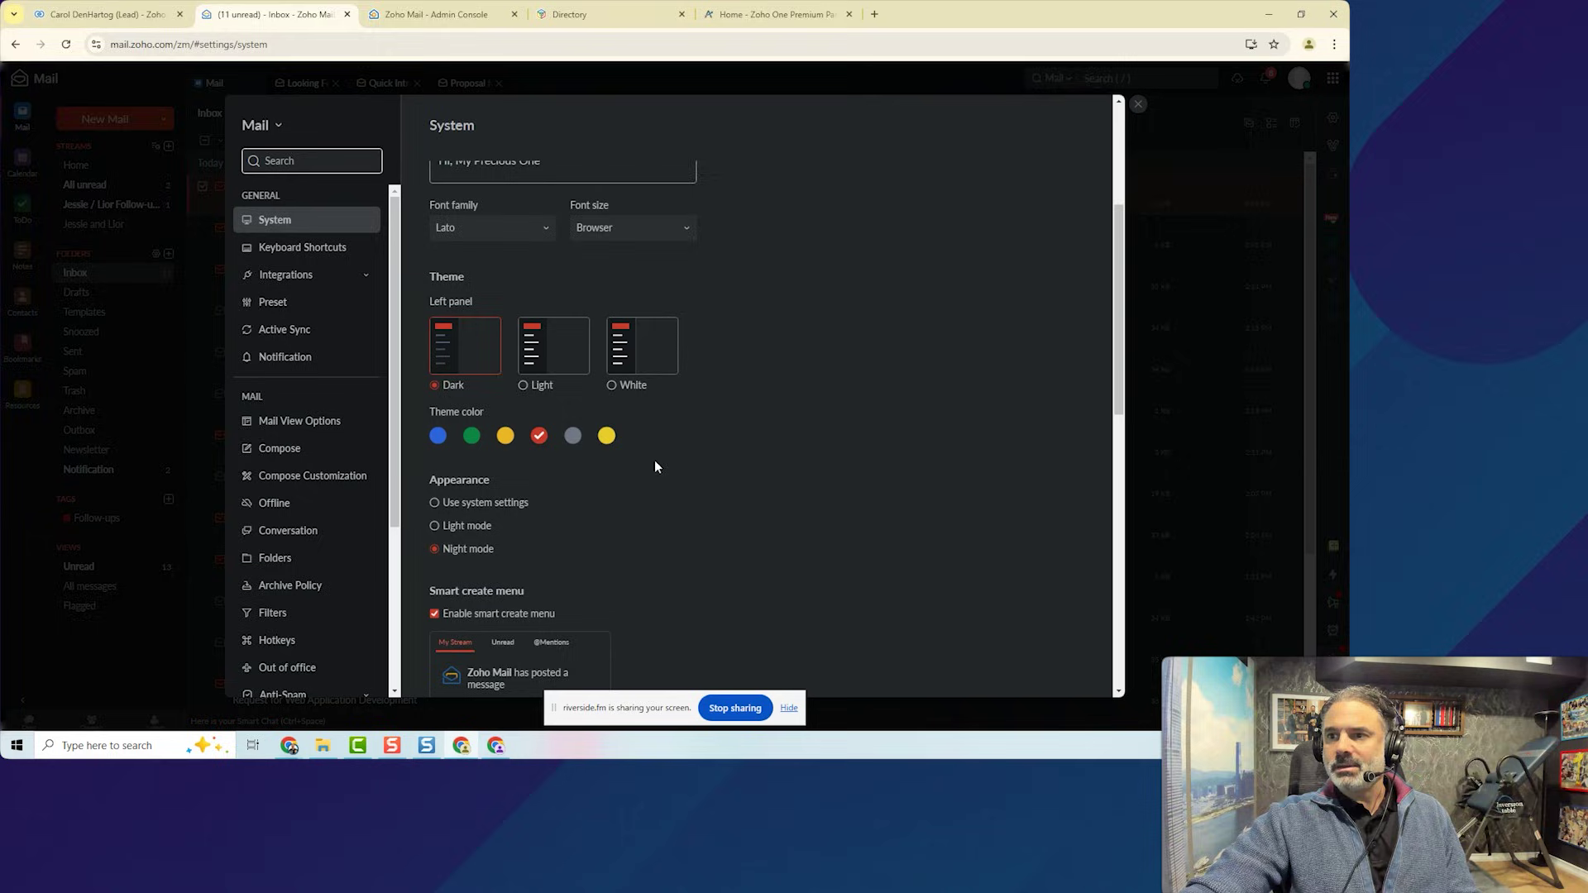
pyautogui.click(446, 385)
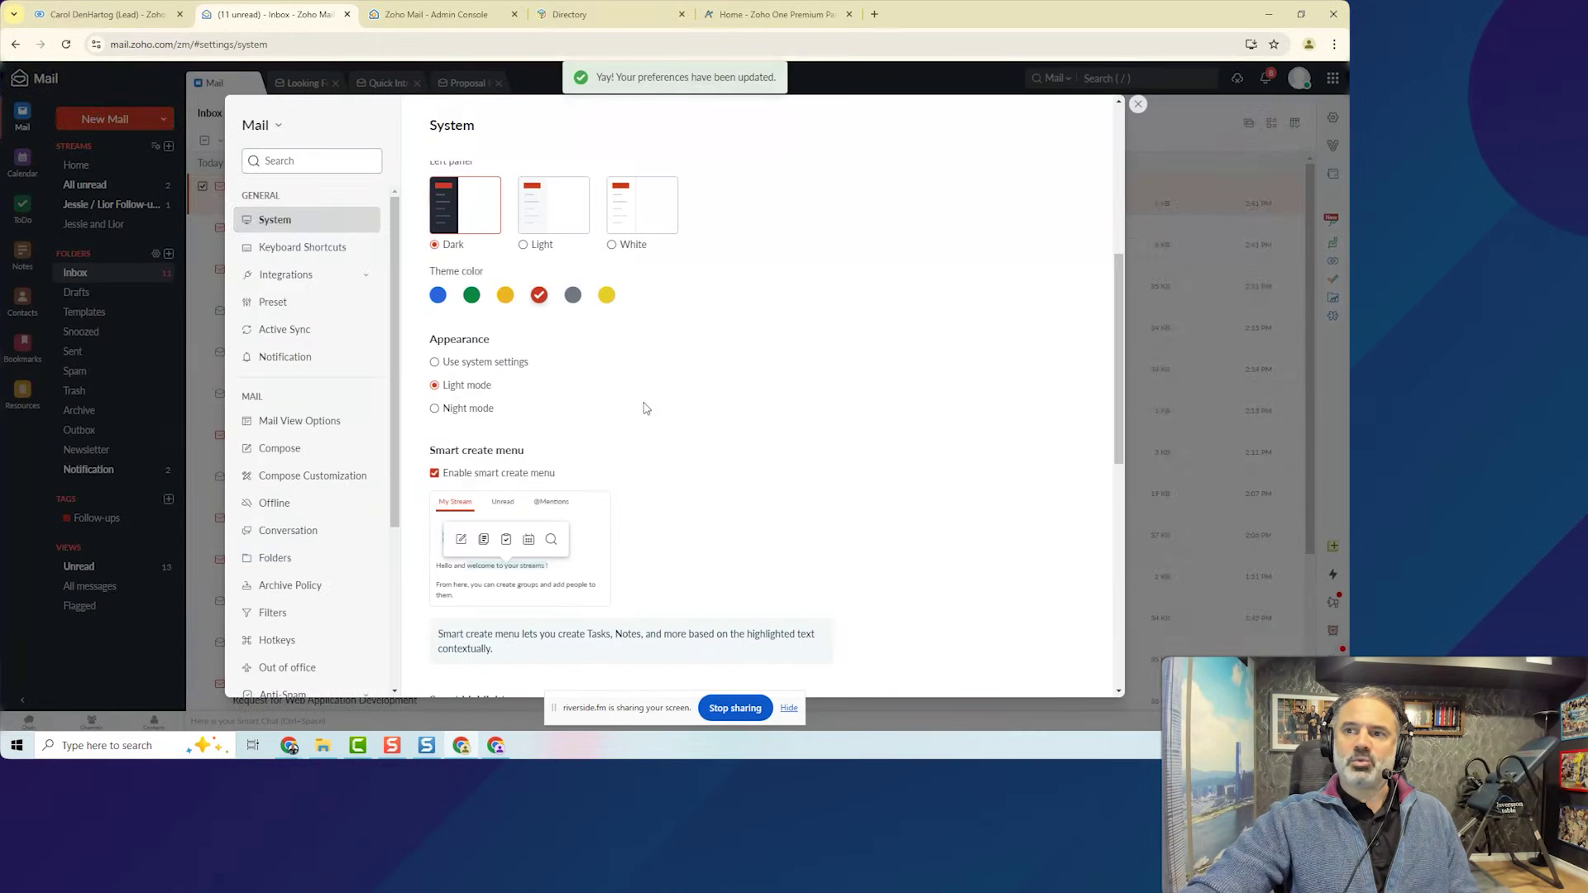
# Turn 'Enable smart create menu' off and back on, leaving it enabled.
pyautogui.scroll(-3, 714, 435)
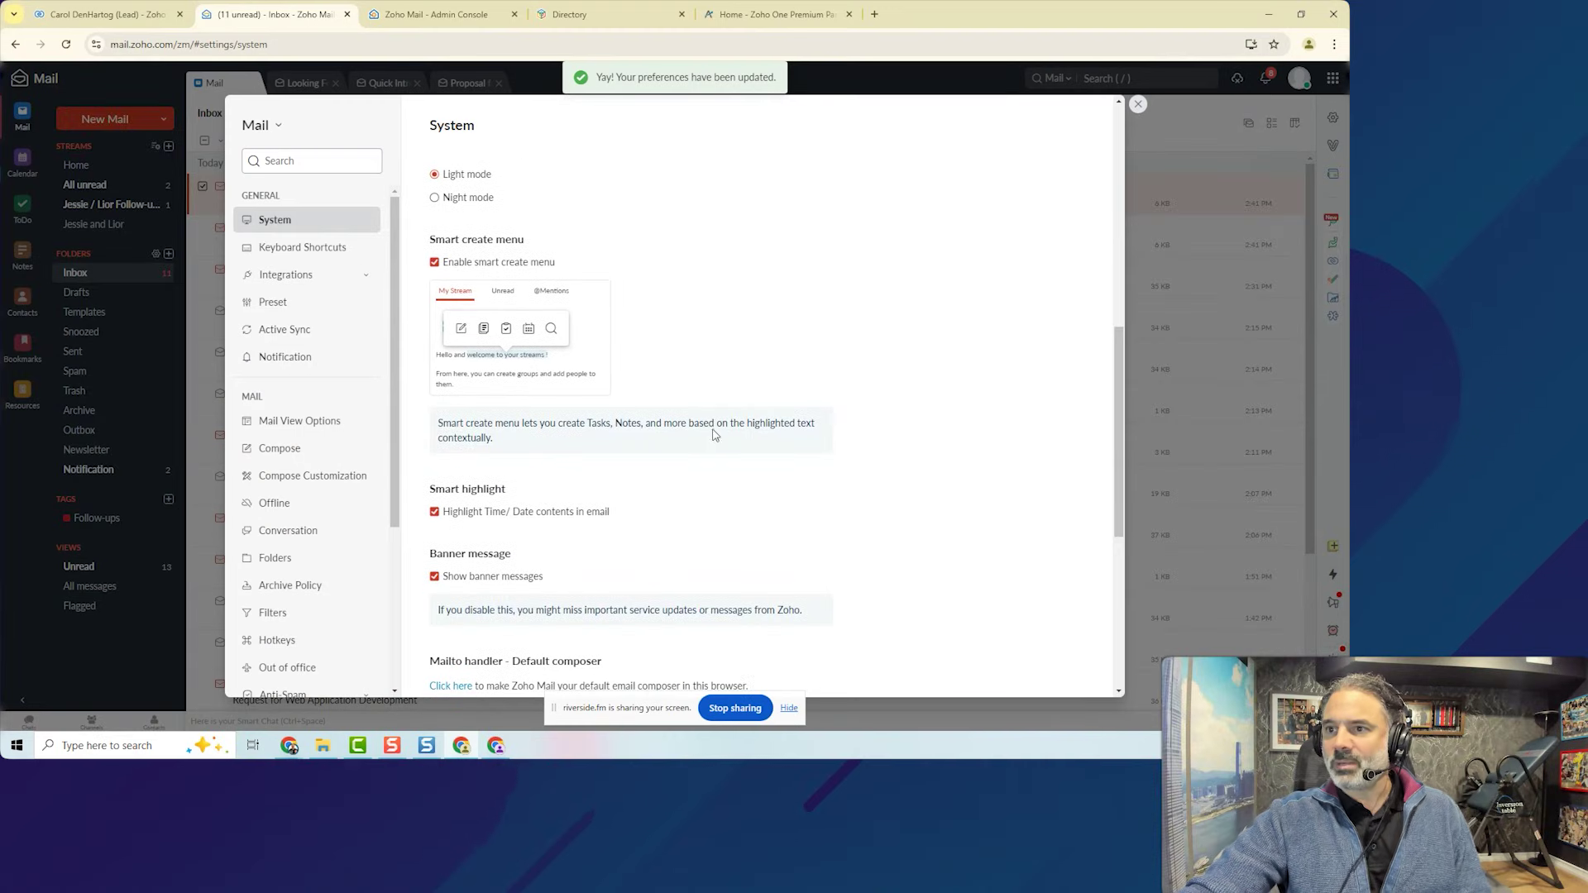
pyautogui.click(464, 265)
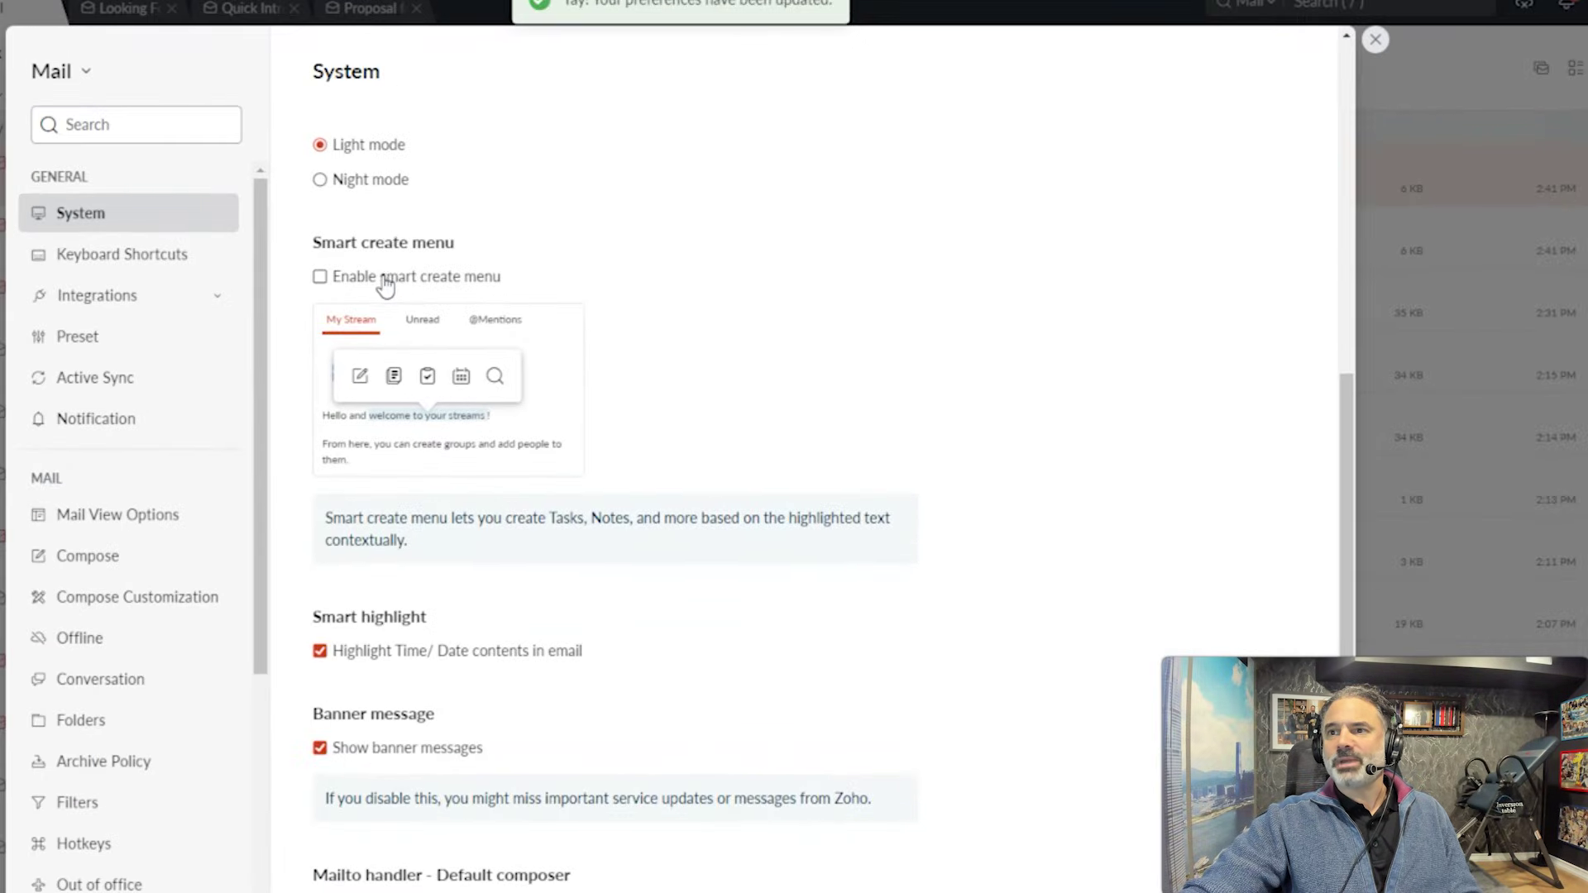
pyautogui.click(477, 267)
pyautogui.scroll(-3, 396, 443)
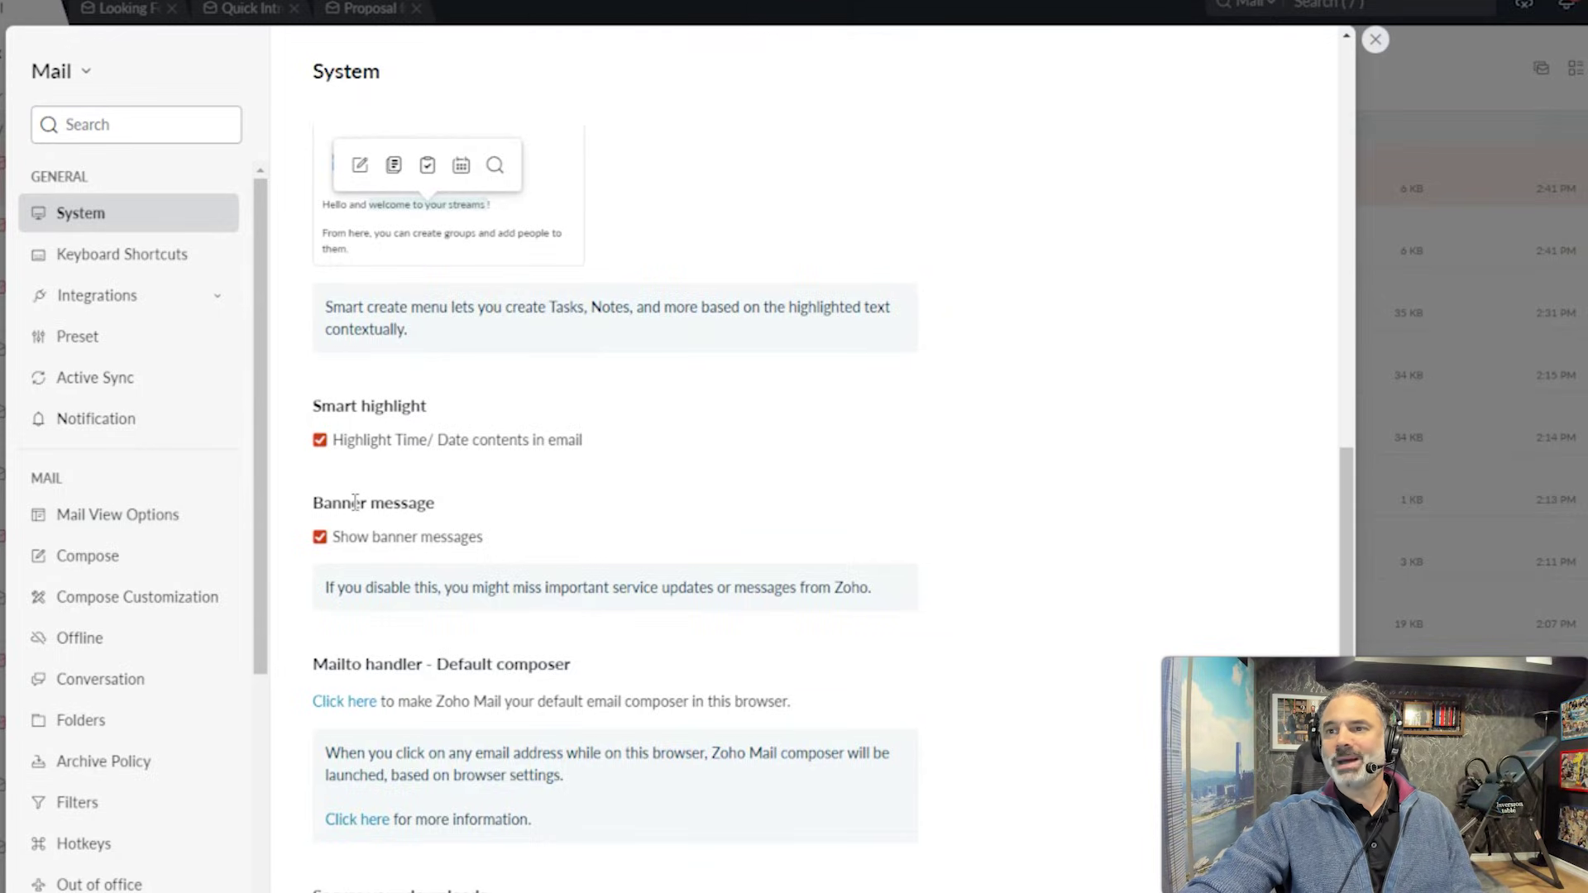
pyautogui.scroll(-6, 429, 497)
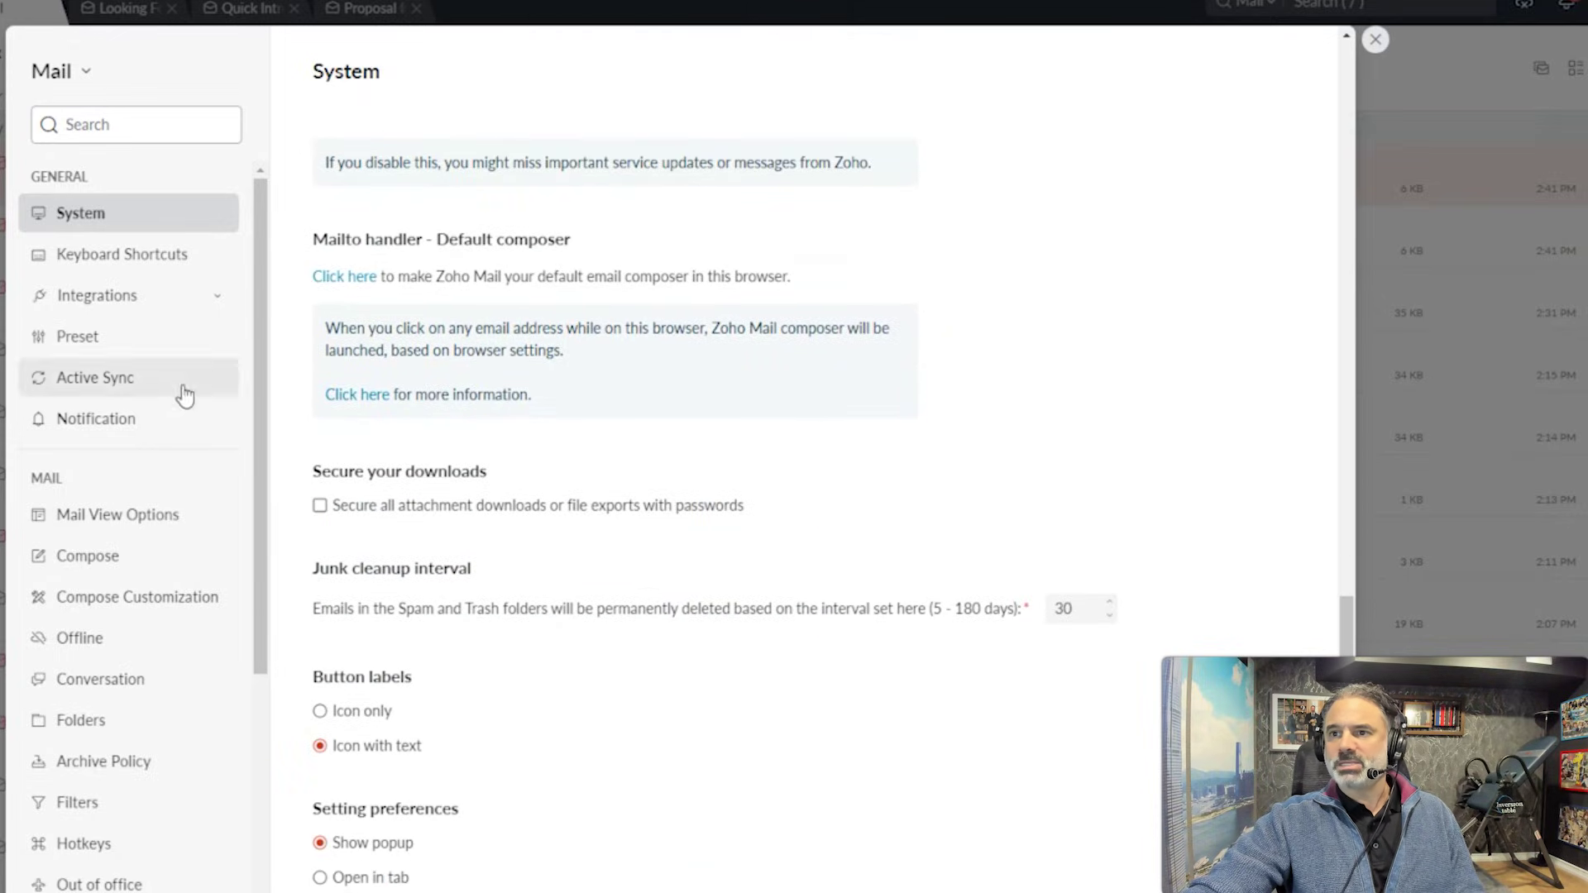
# In Mail View Options, set 'Open message in' to Vertical preview and close settings.
pyautogui.click(127, 522)
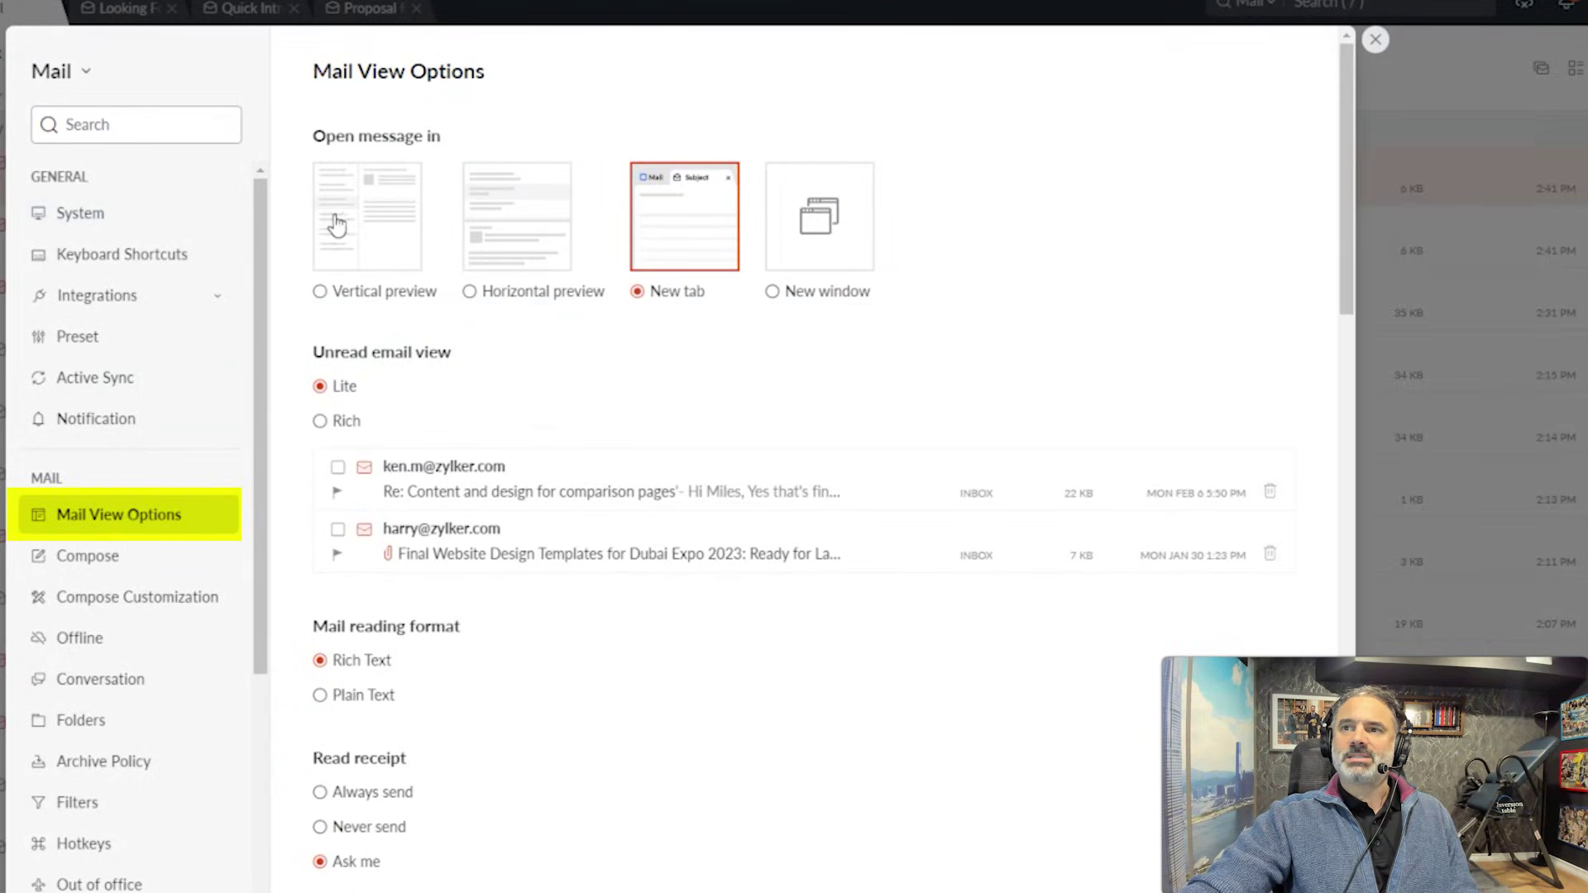
pyautogui.click(380, 234)
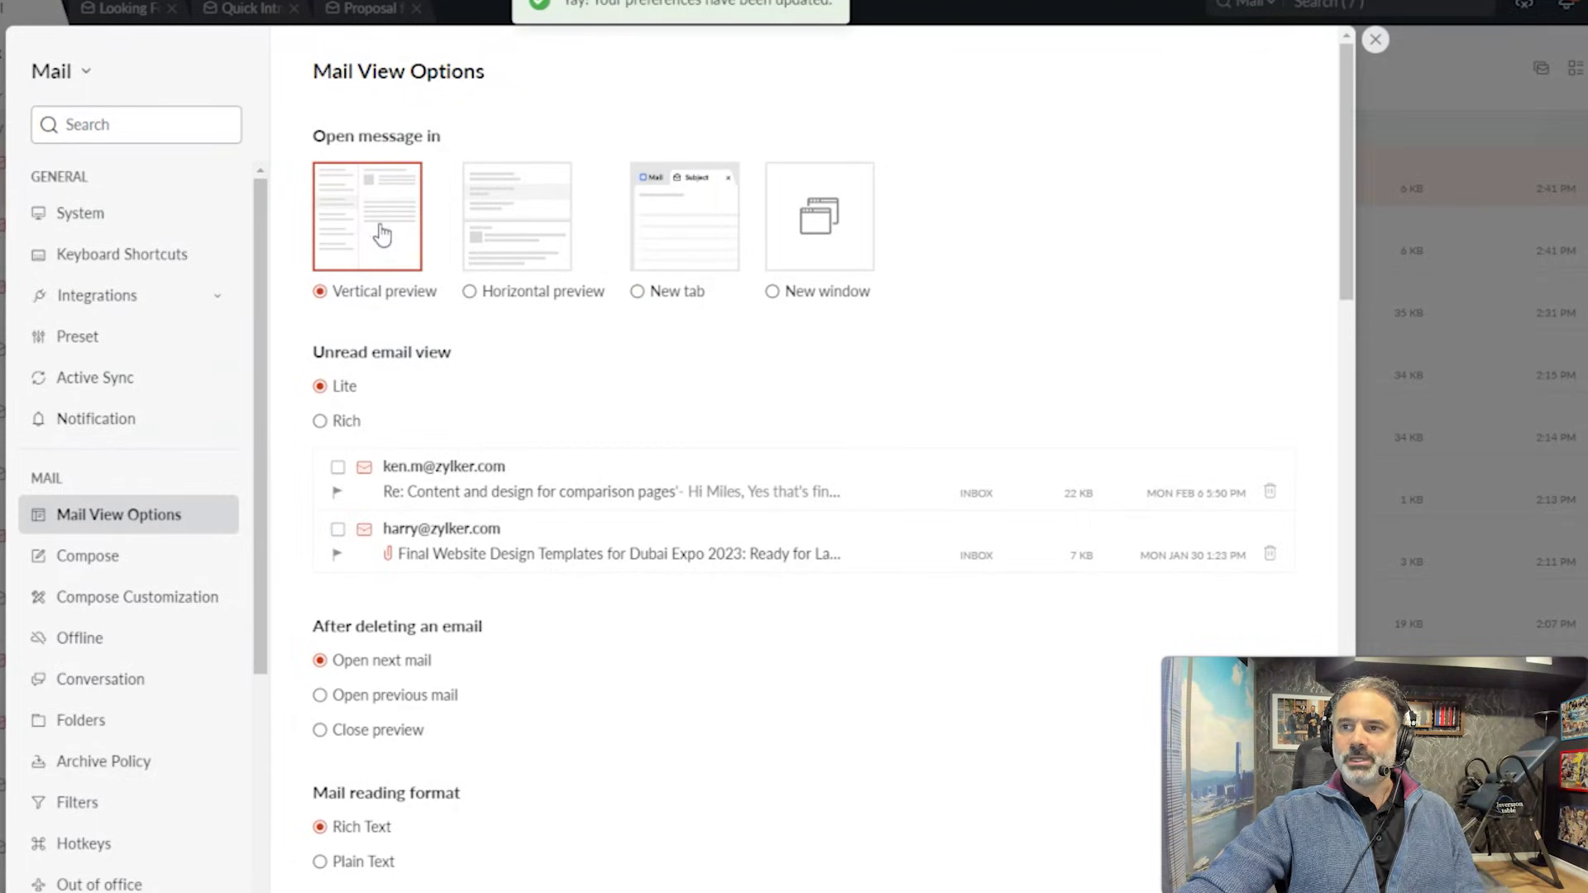
pyautogui.click(1374, 41)
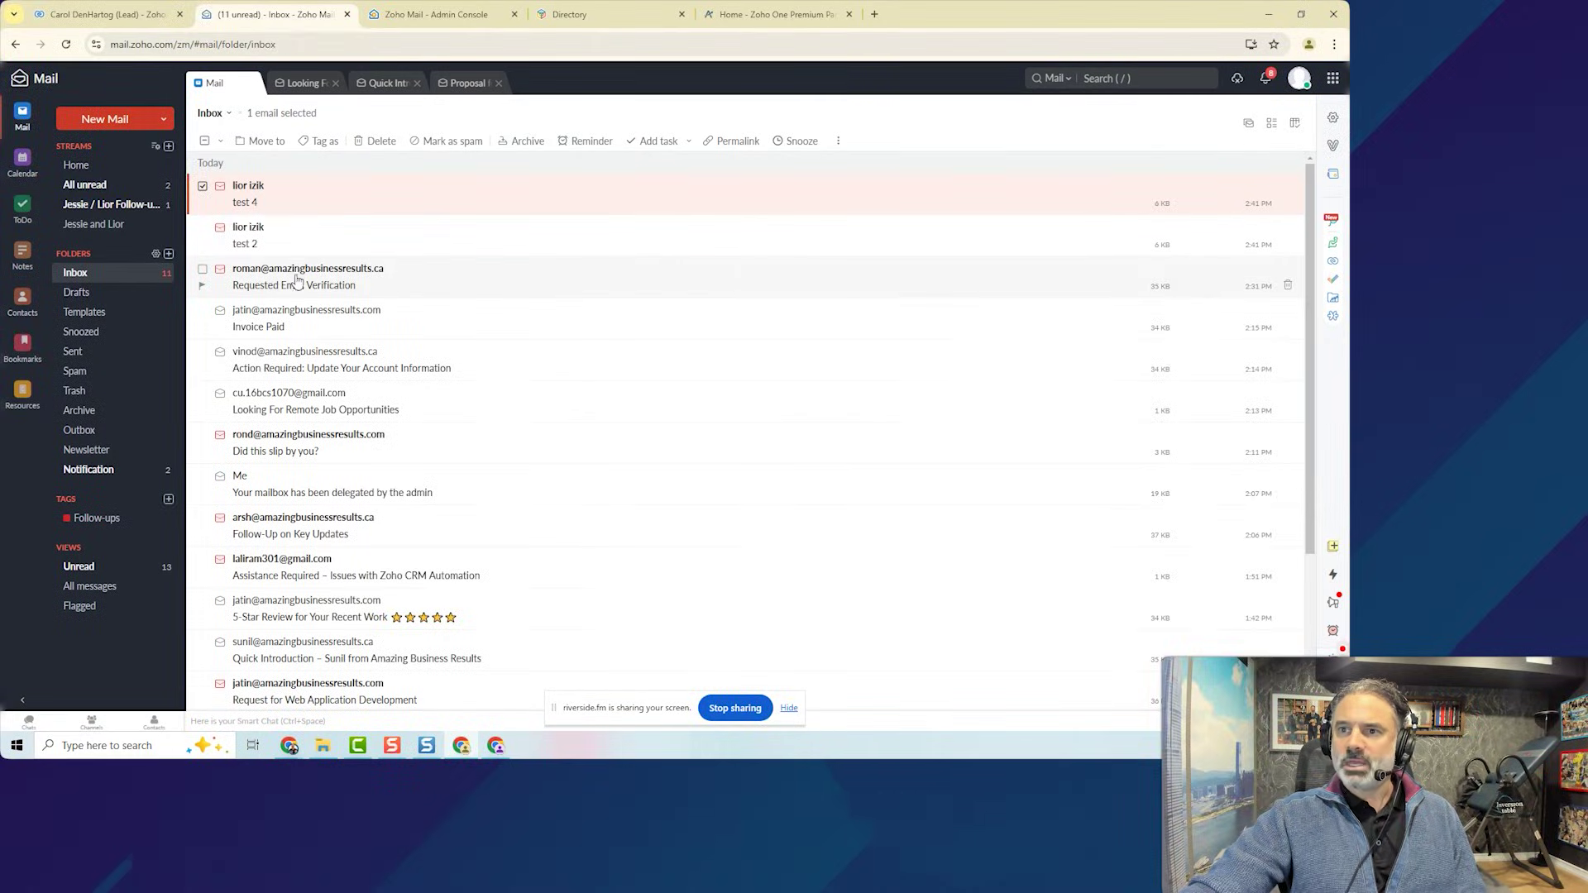
# Set messages to open in a New tab via Mail View Options, then start a blank email.
pyautogui.click(299, 278)
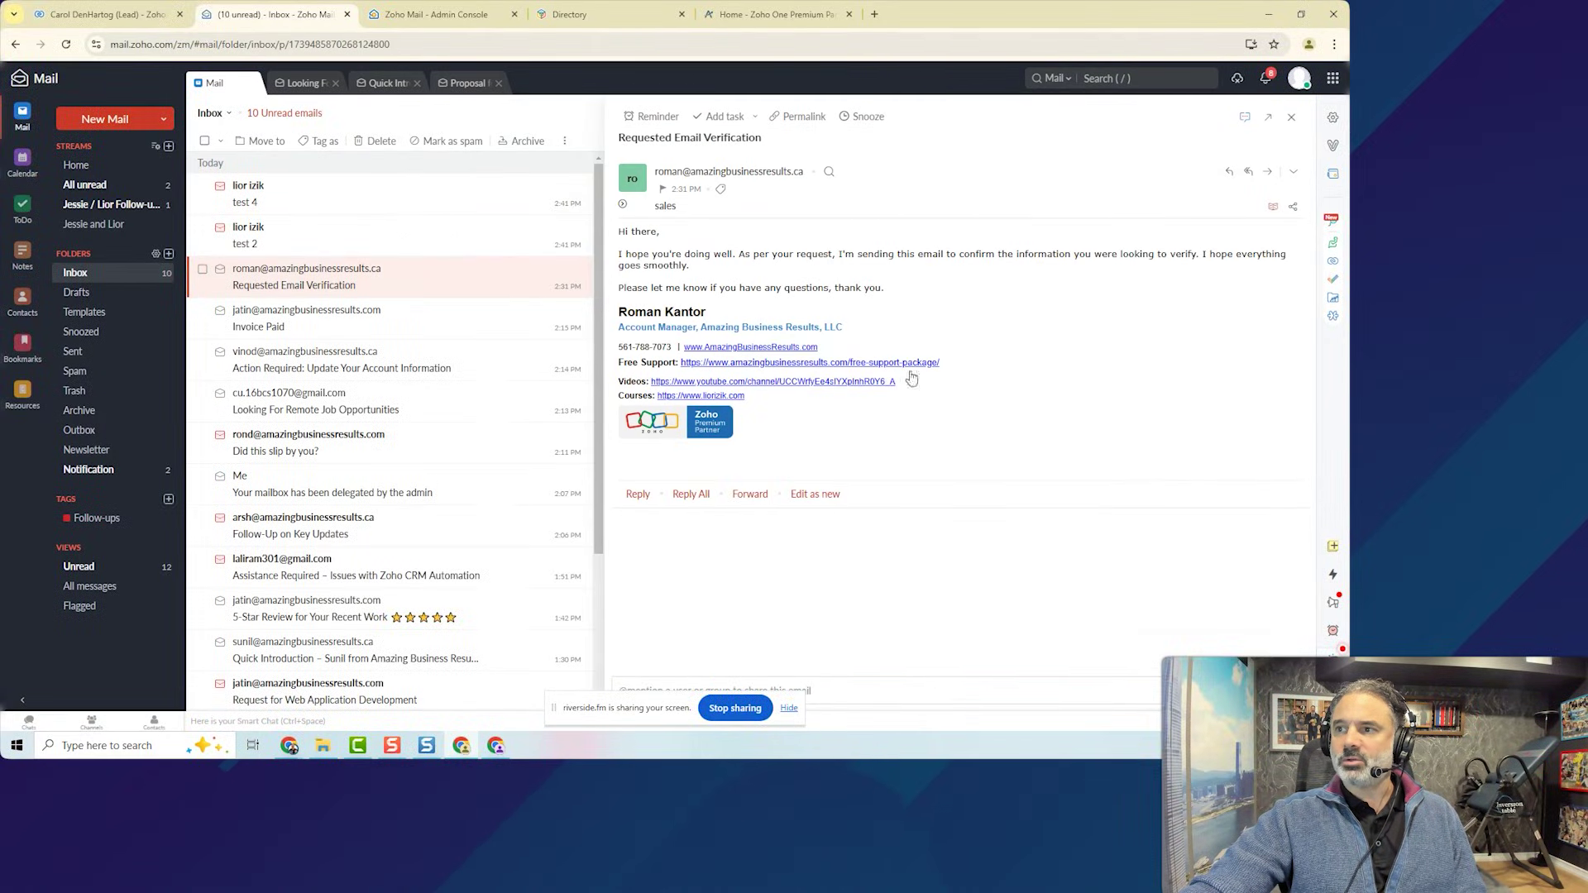
pyautogui.click(1291, 117)
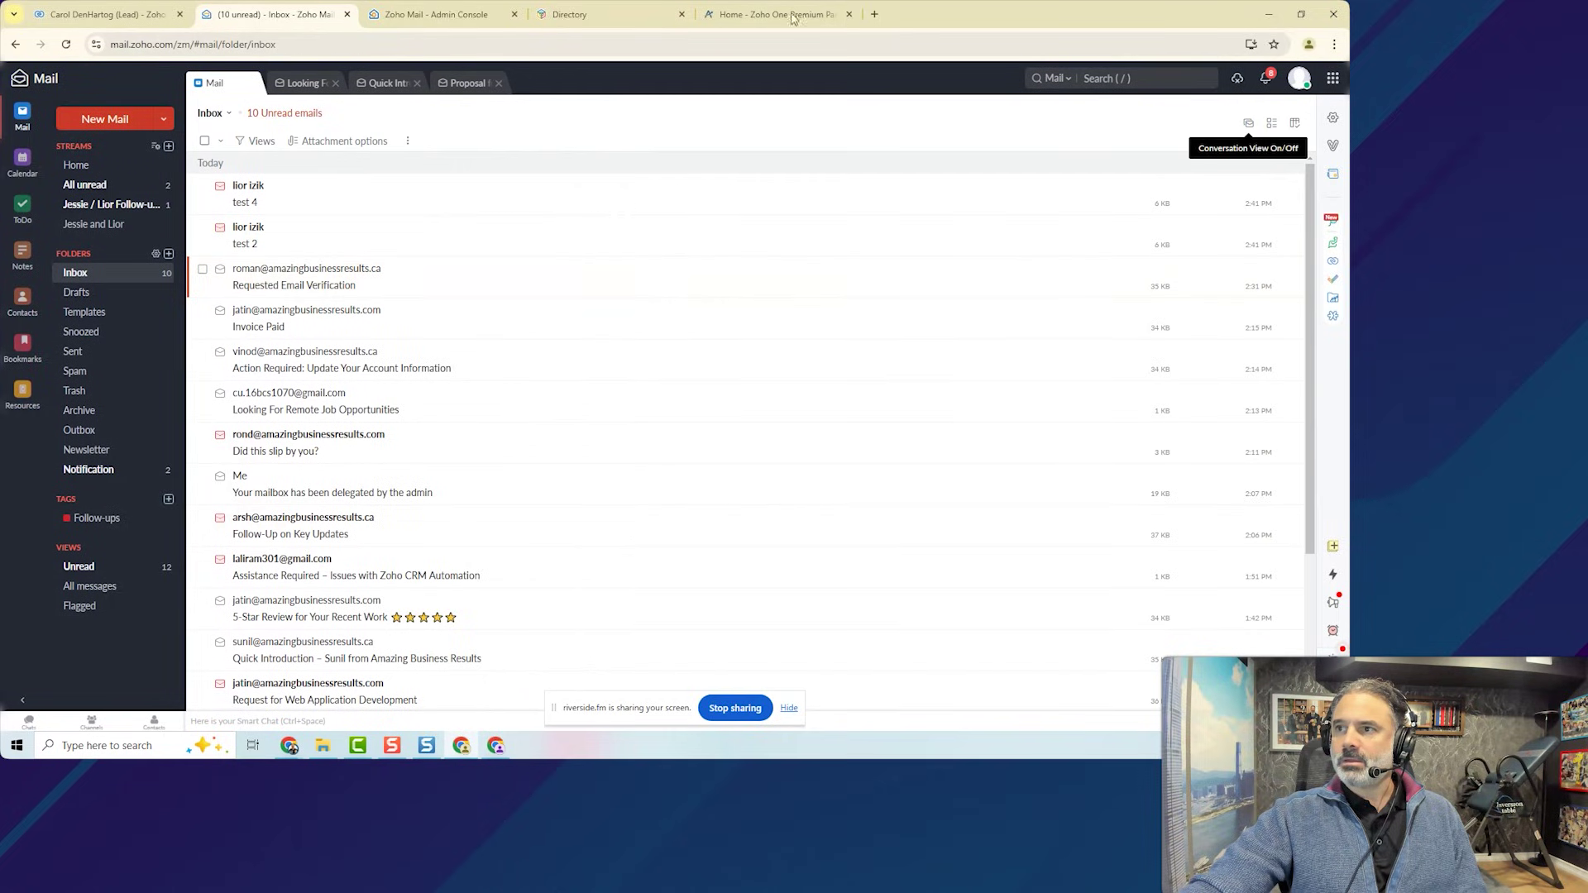
pyautogui.click(1333, 117)
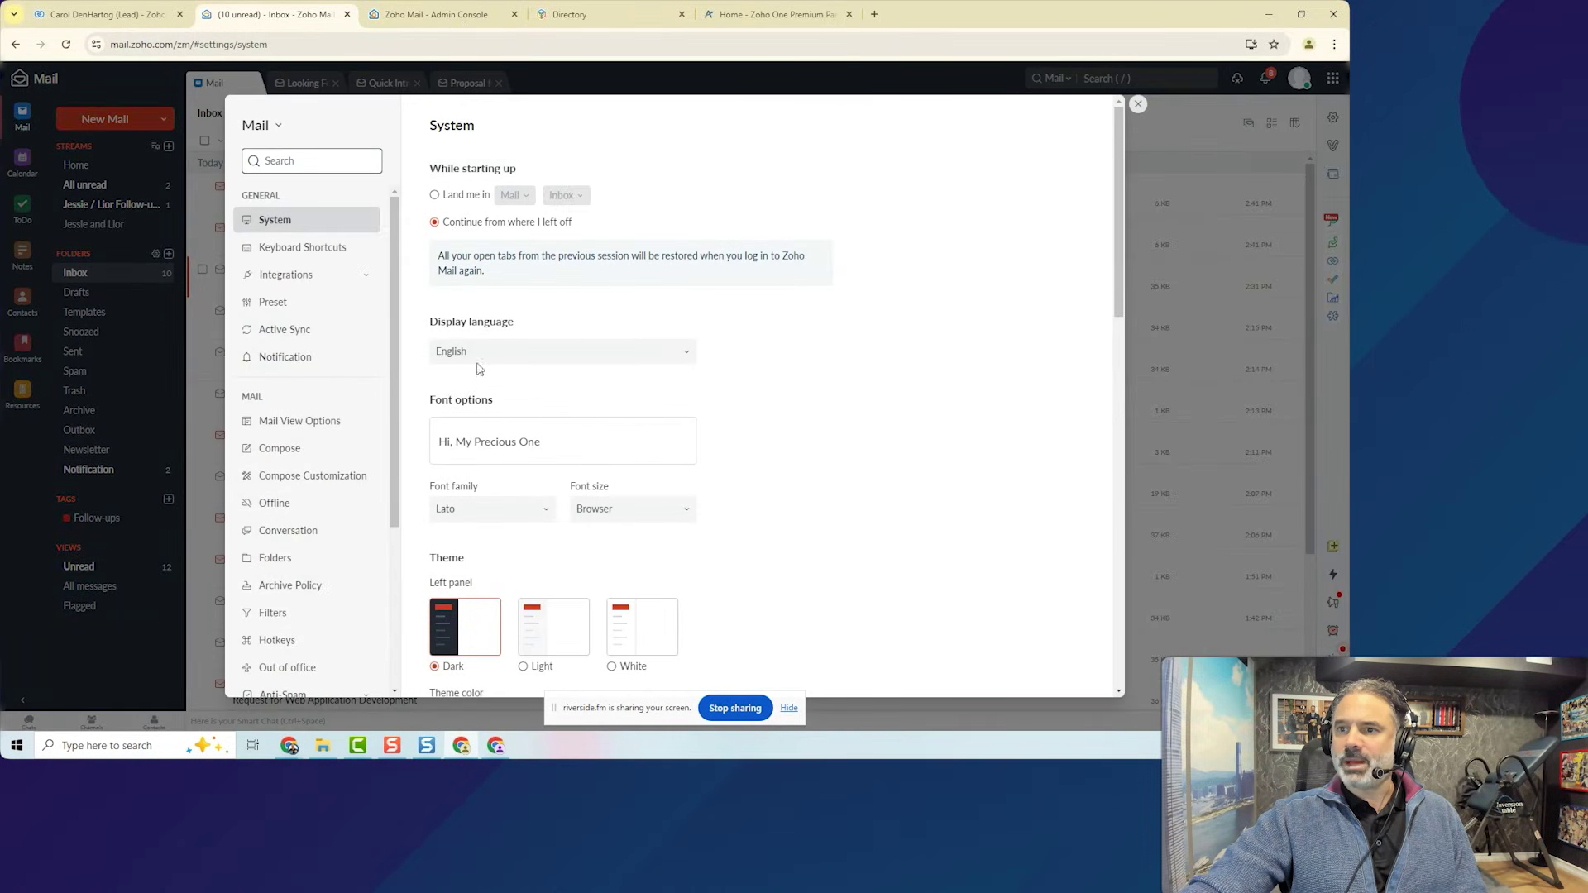
pyautogui.click(326, 429)
pyautogui.click(671, 246)
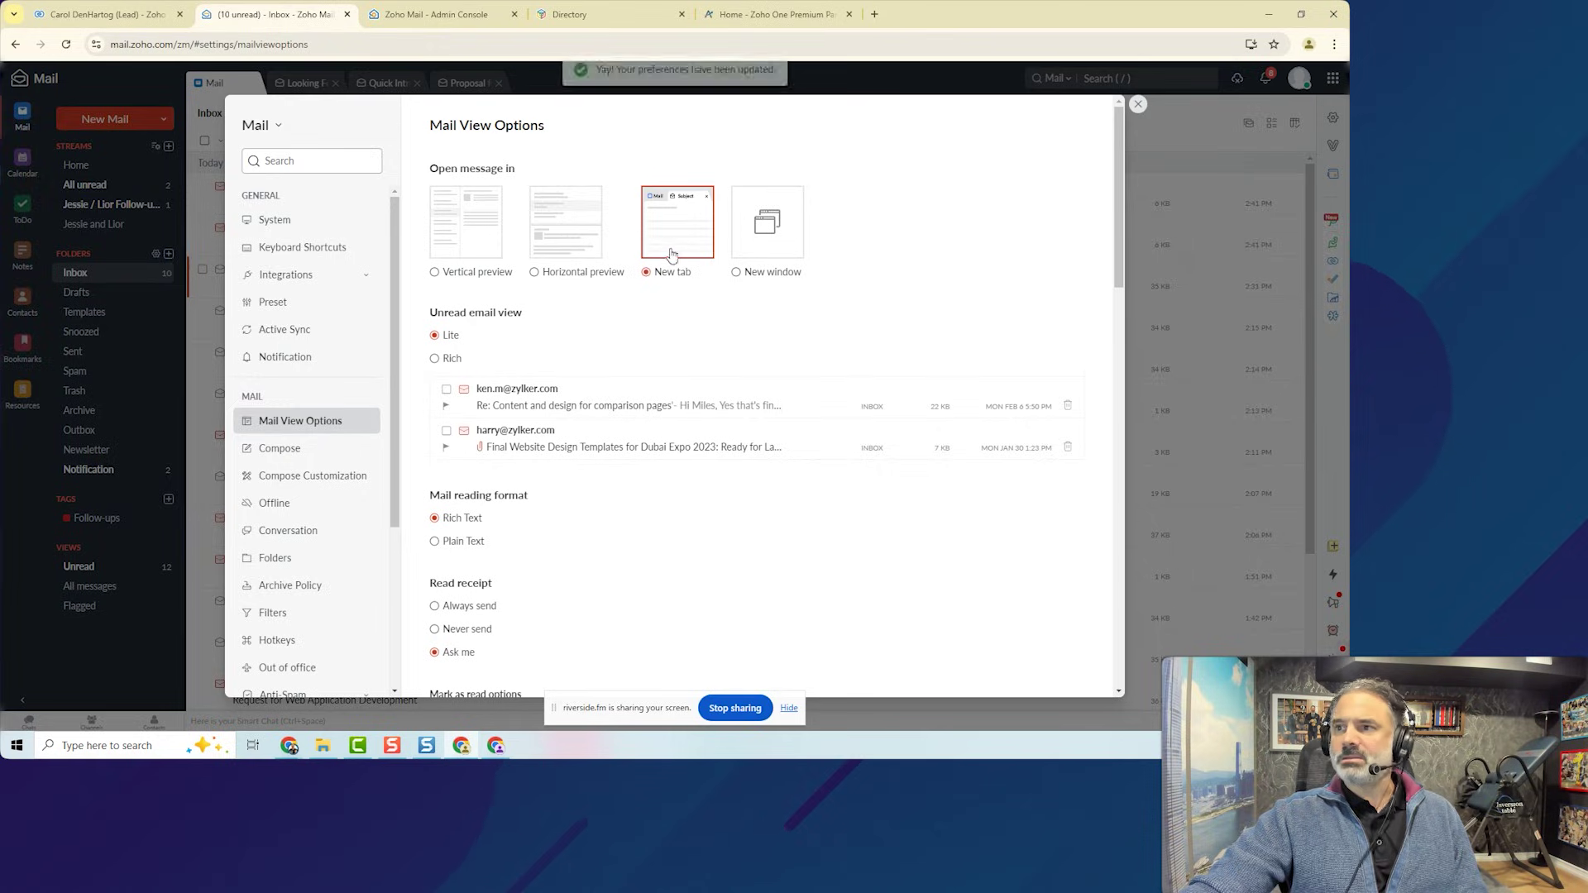
pyautogui.click(1139, 106)
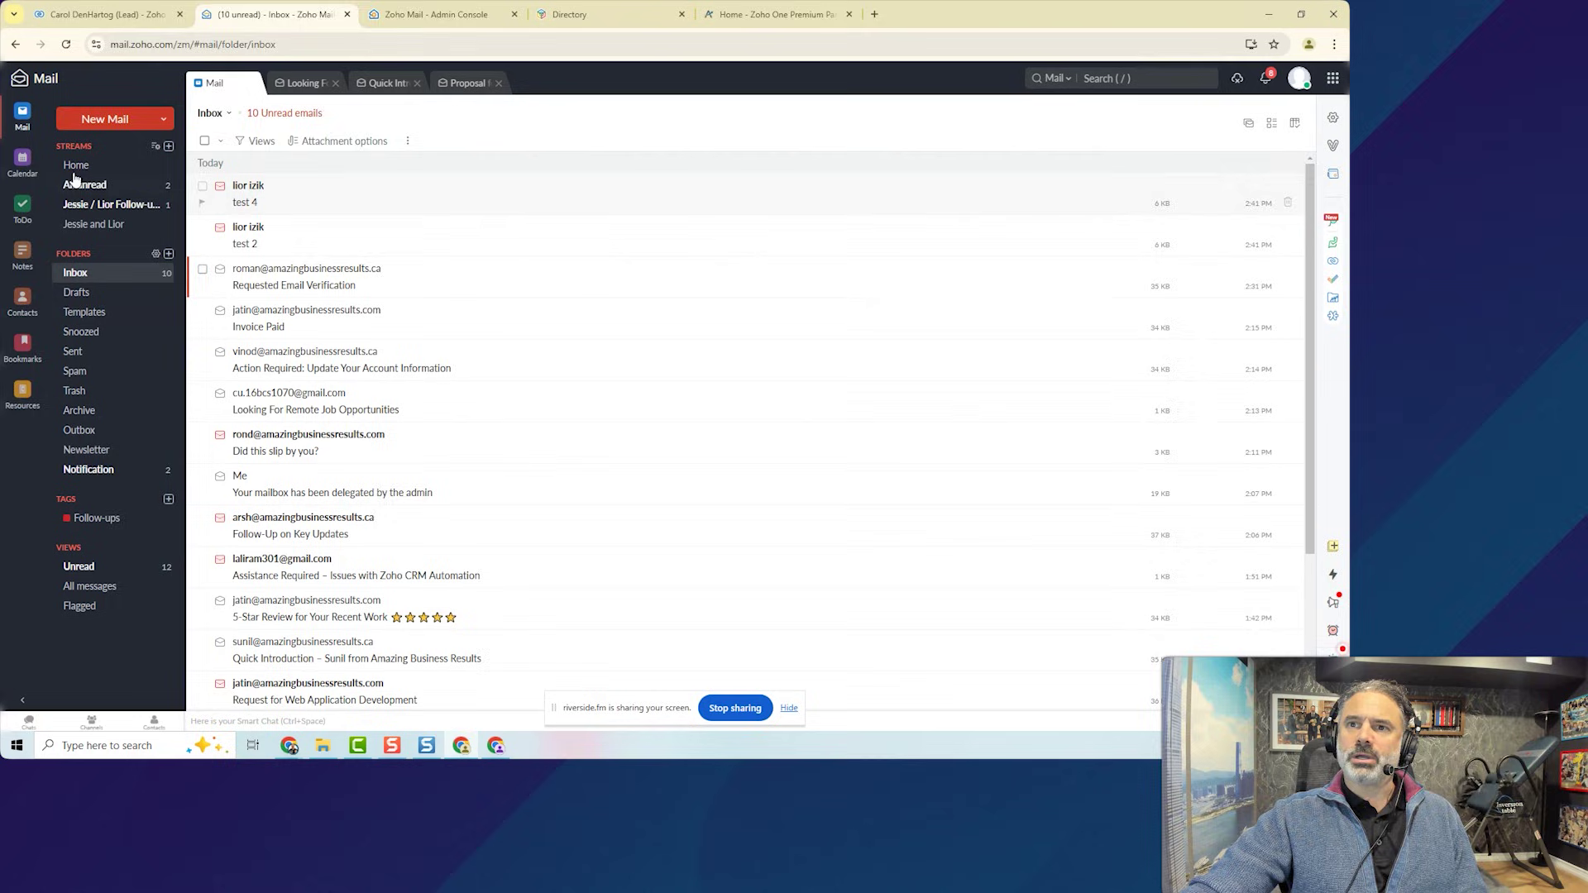
pyautogui.click(115, 122)
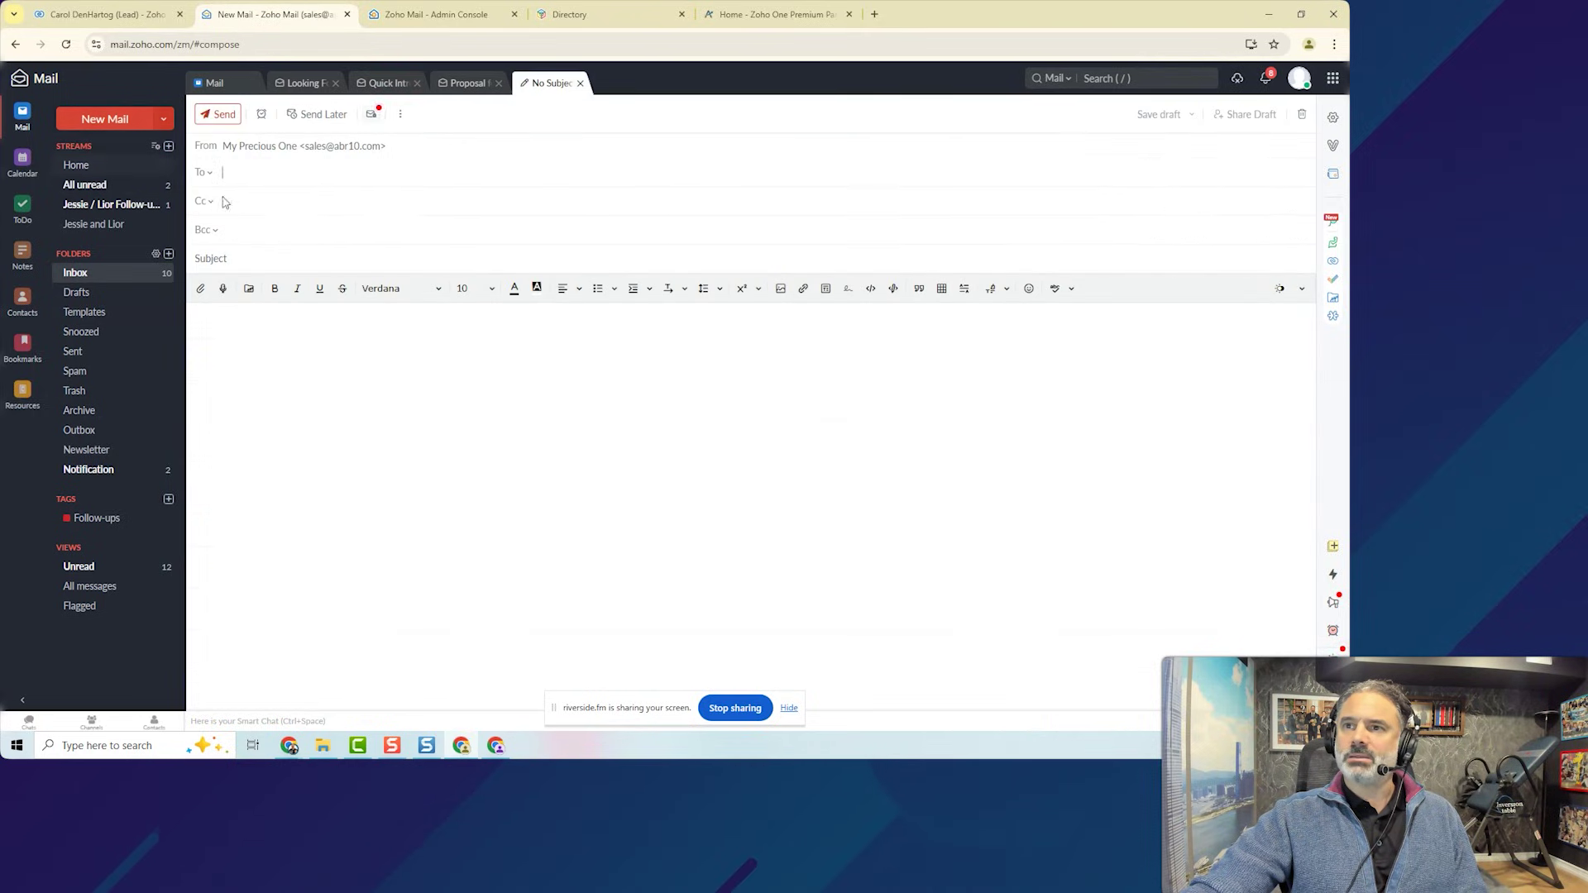
# Open the 'Action Required: Update Your Account Information' email in its own tab.
pyautogui.click(248, 86)
pyautogui.click(316, 363)
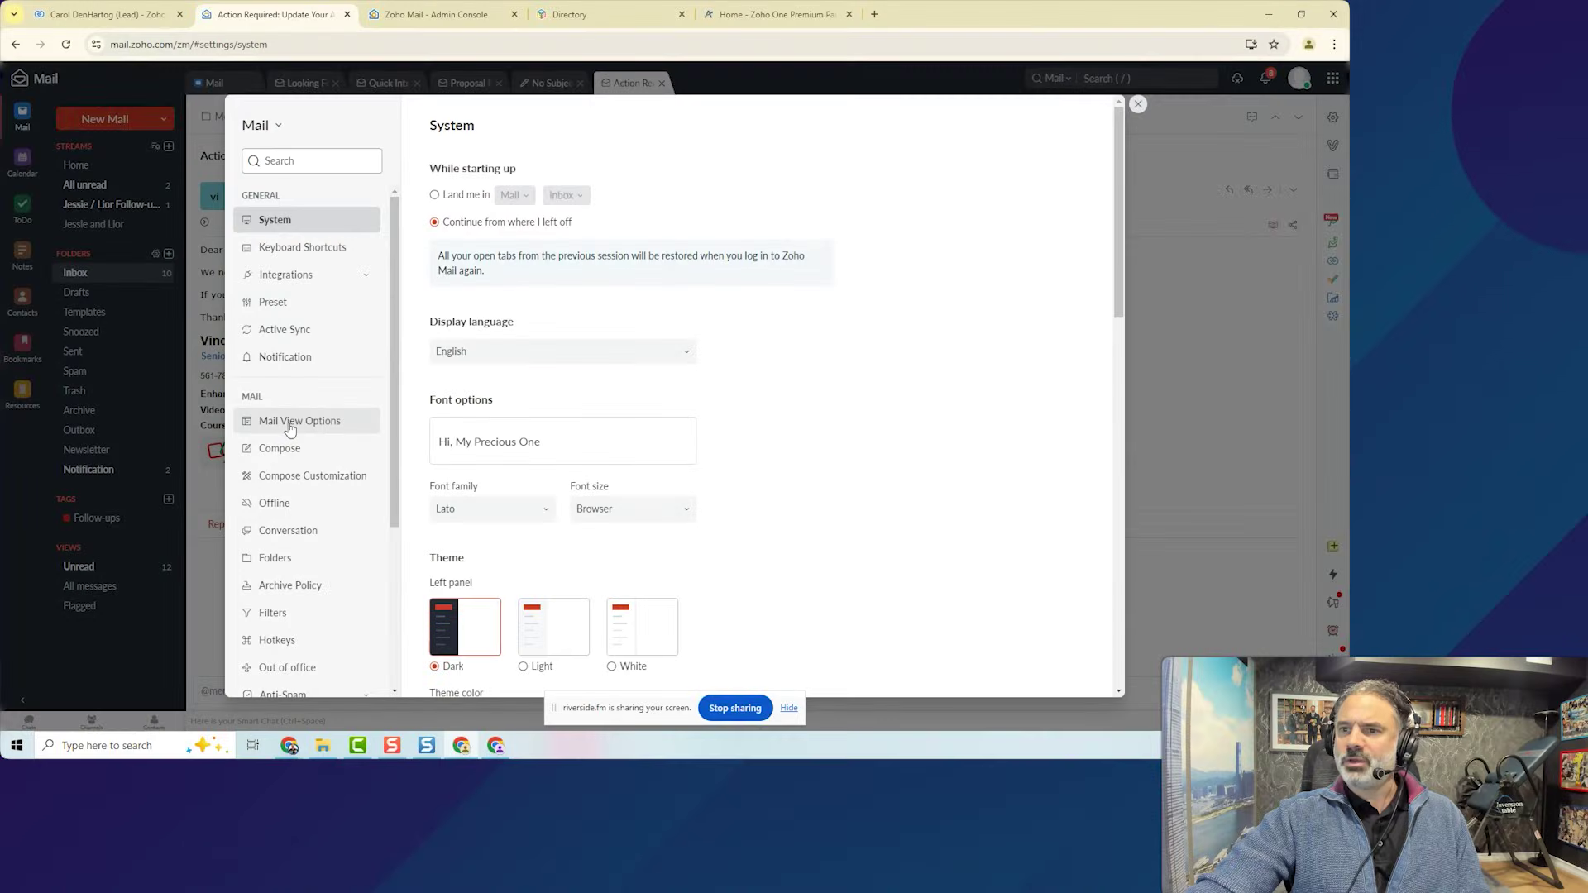
# In Mail View Options, set unread email view to Rich and keep emails as rich text.
pyautogui.click(357, 425)
pyautogui.scroll(-2, 531, 349)
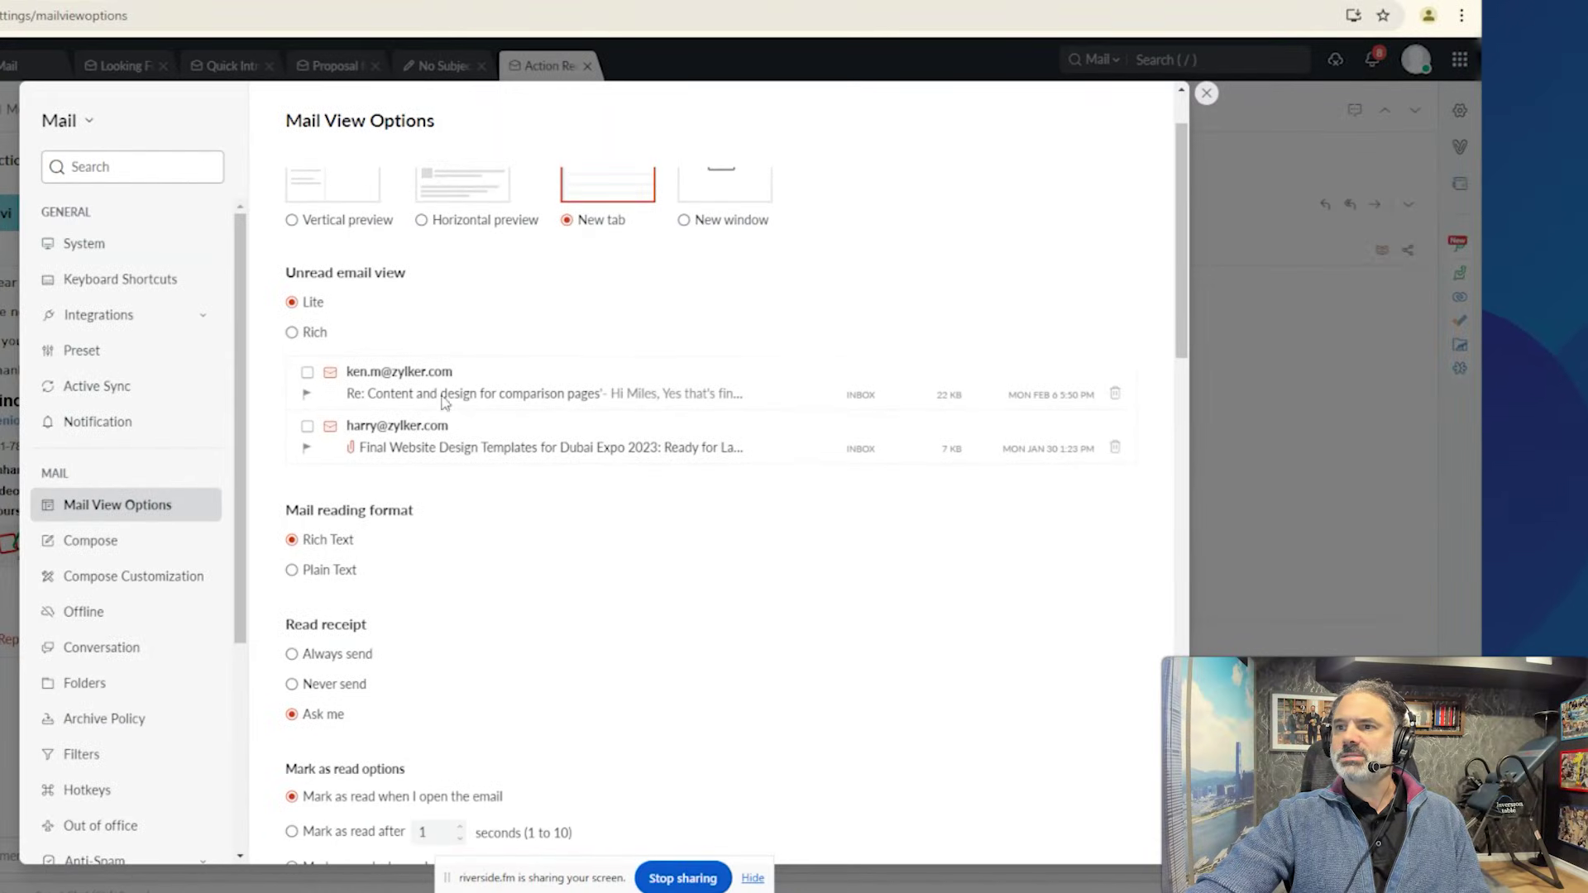
pyautogui.click(292, 332)
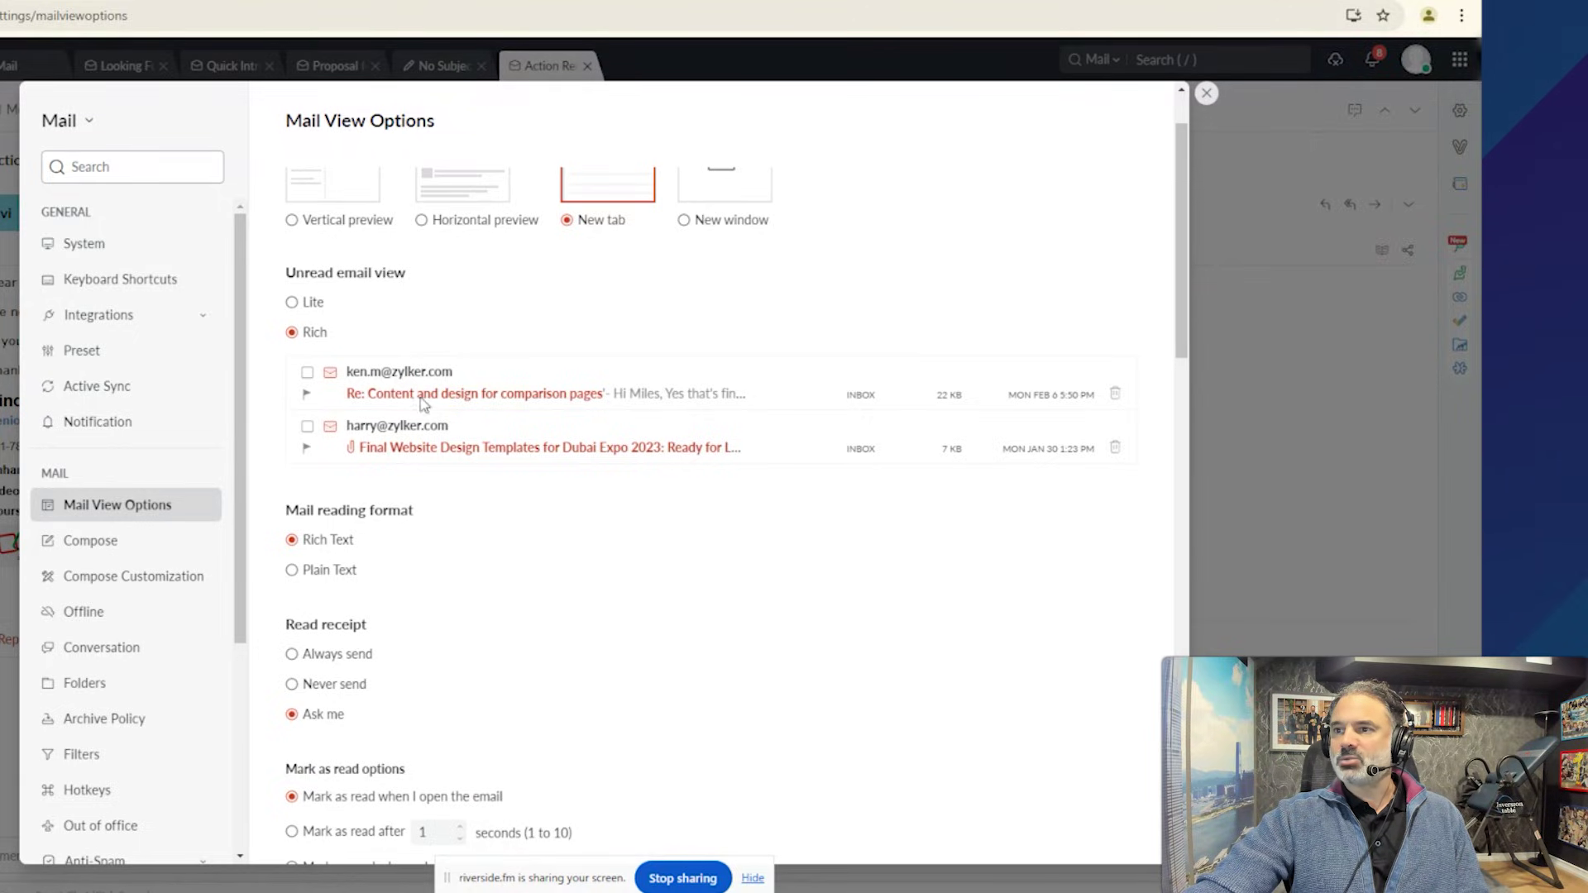
pyautogui.click(292, 303)
pyautogui.click(292, 332)
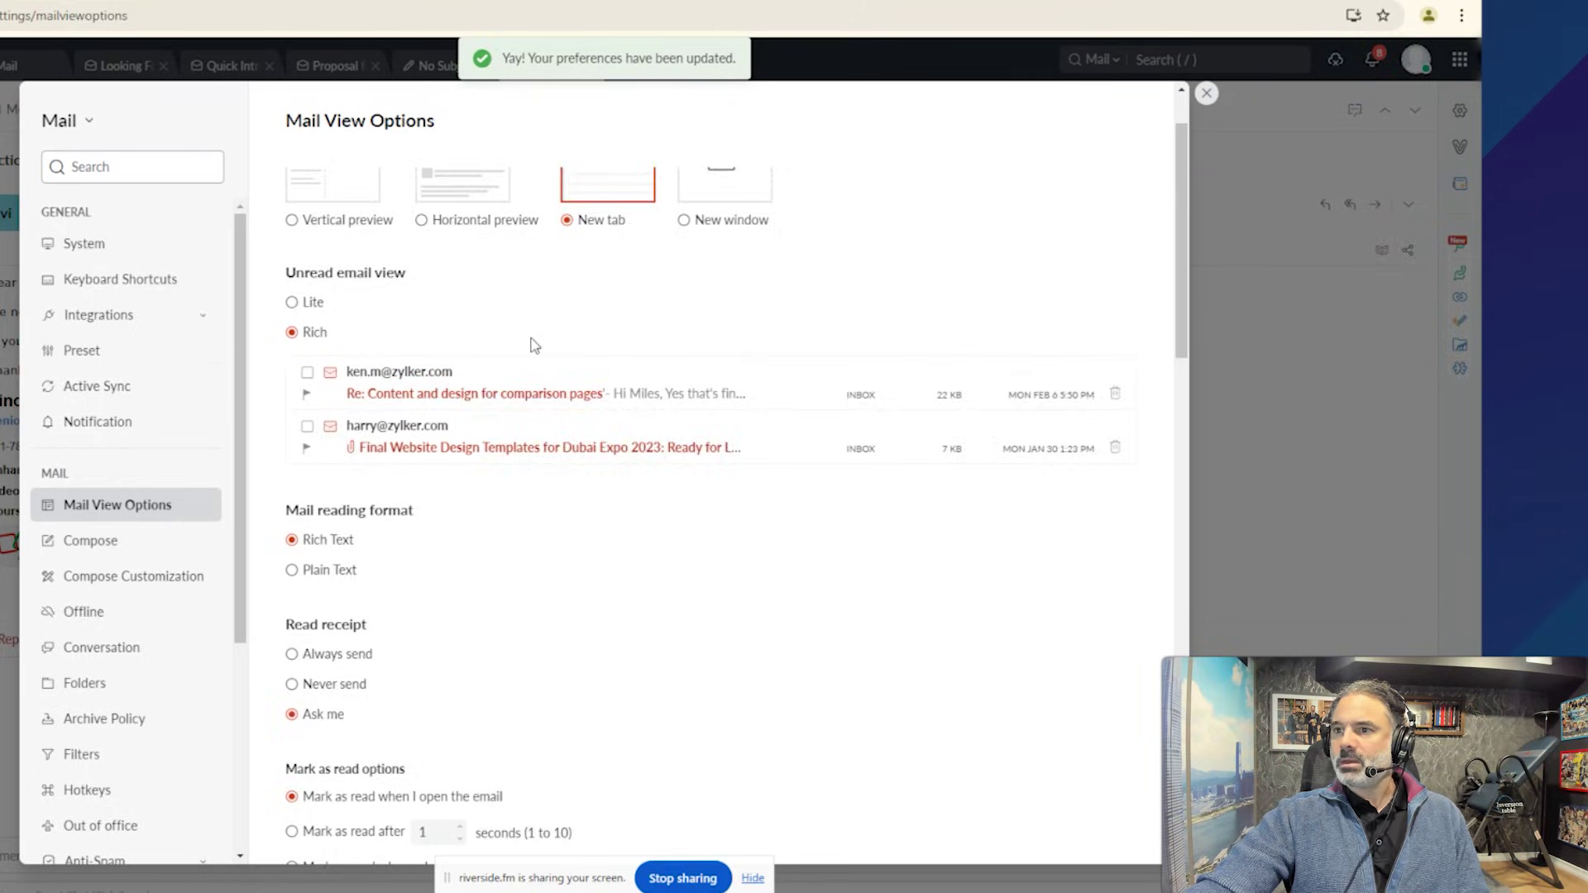
pyautogui.scroll(-2, 496, 381)
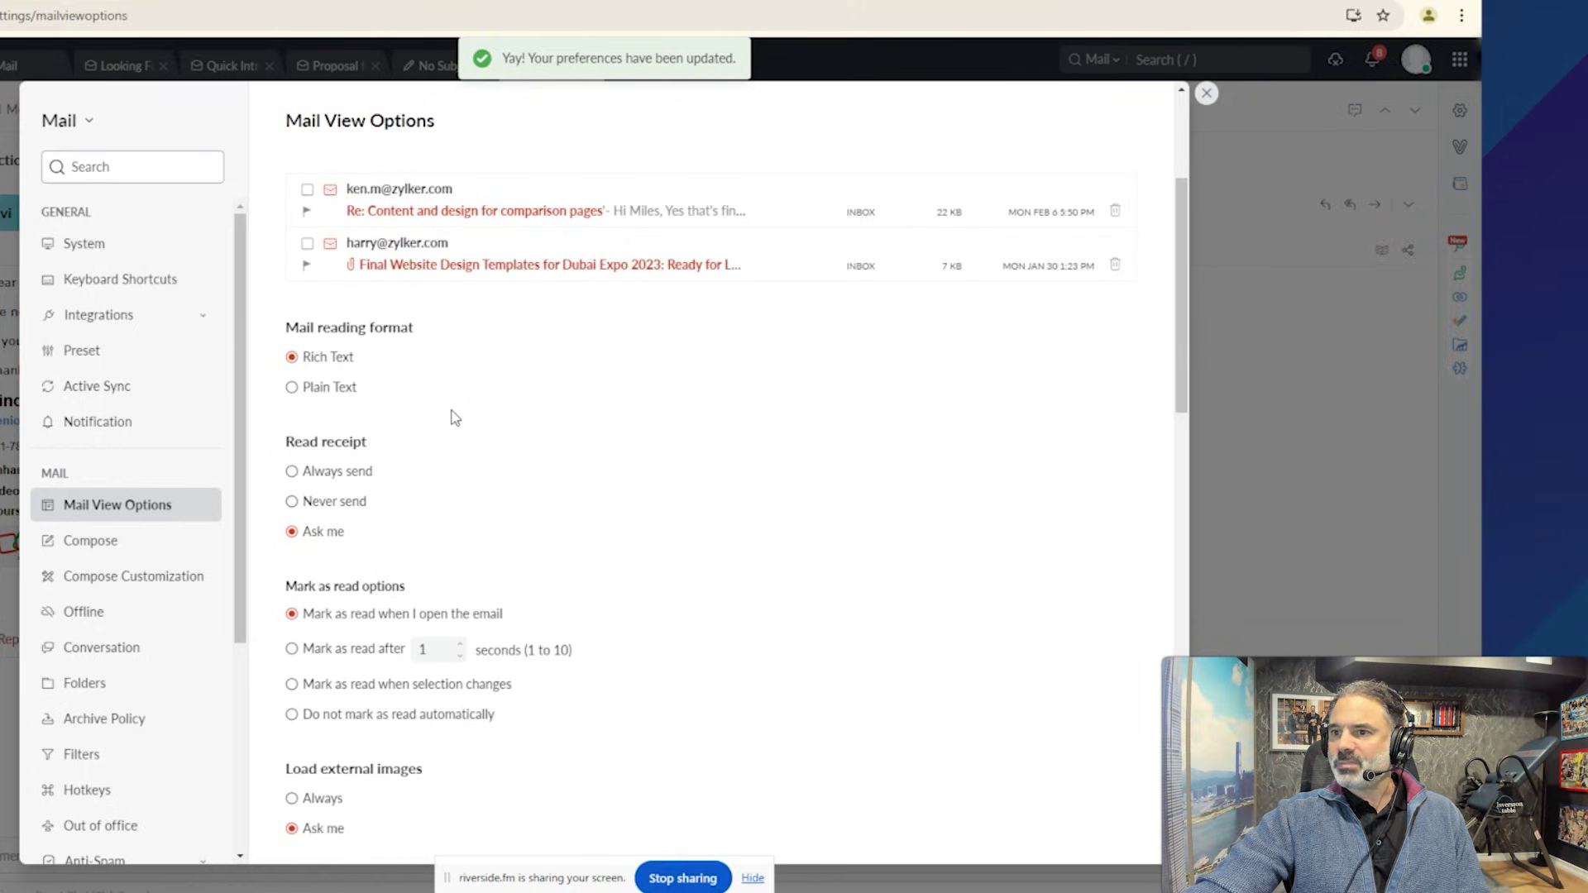
pyautogui.click(332, 361)
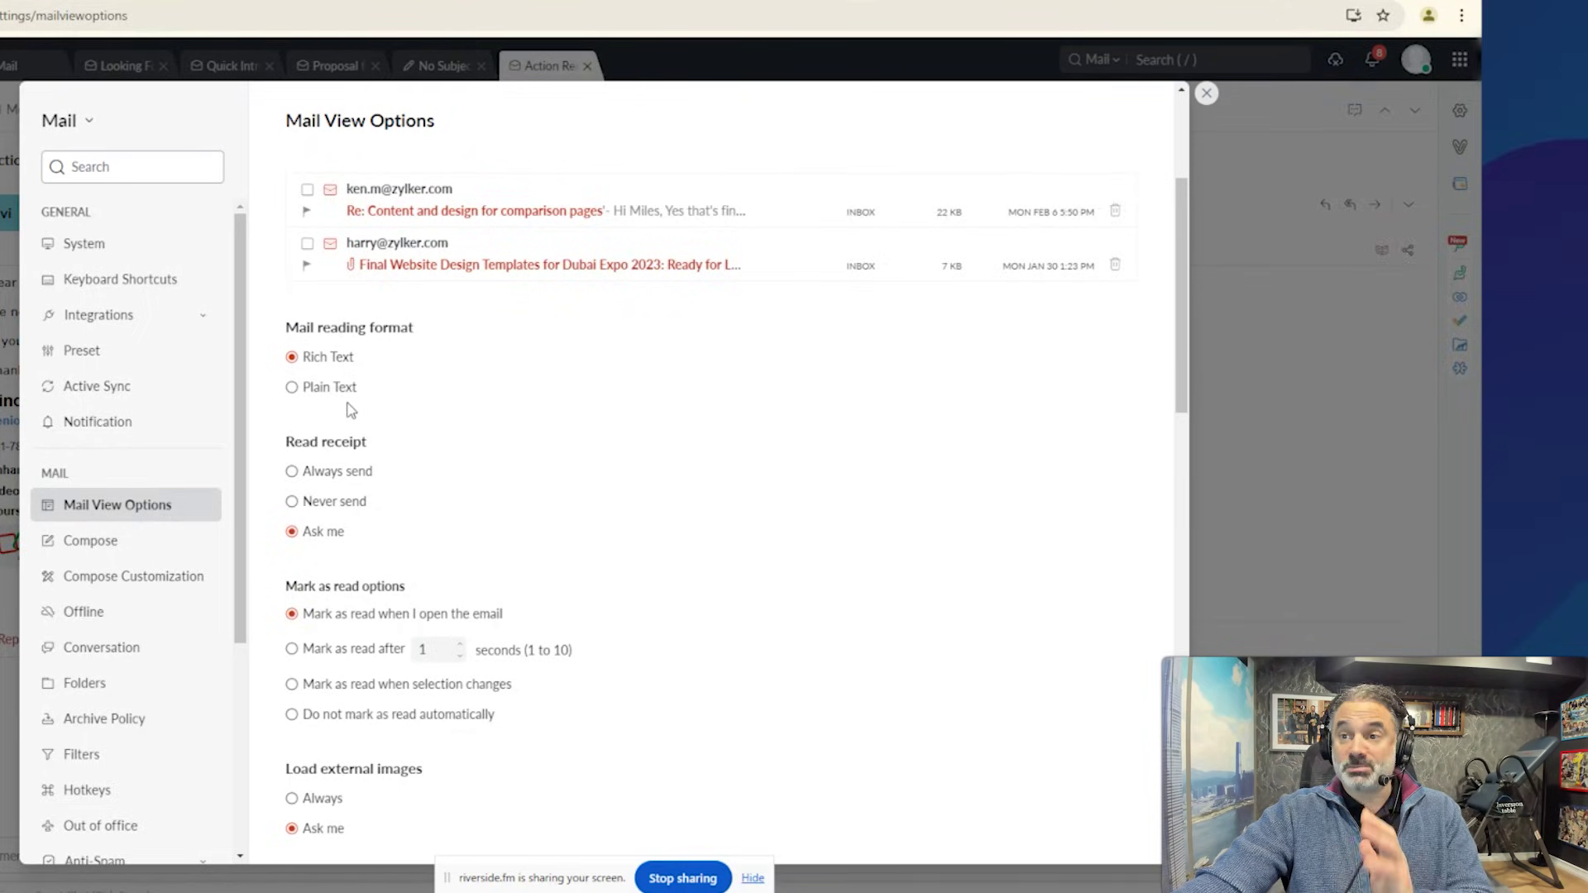
pyautogui.scroll(-7, 361, 397)
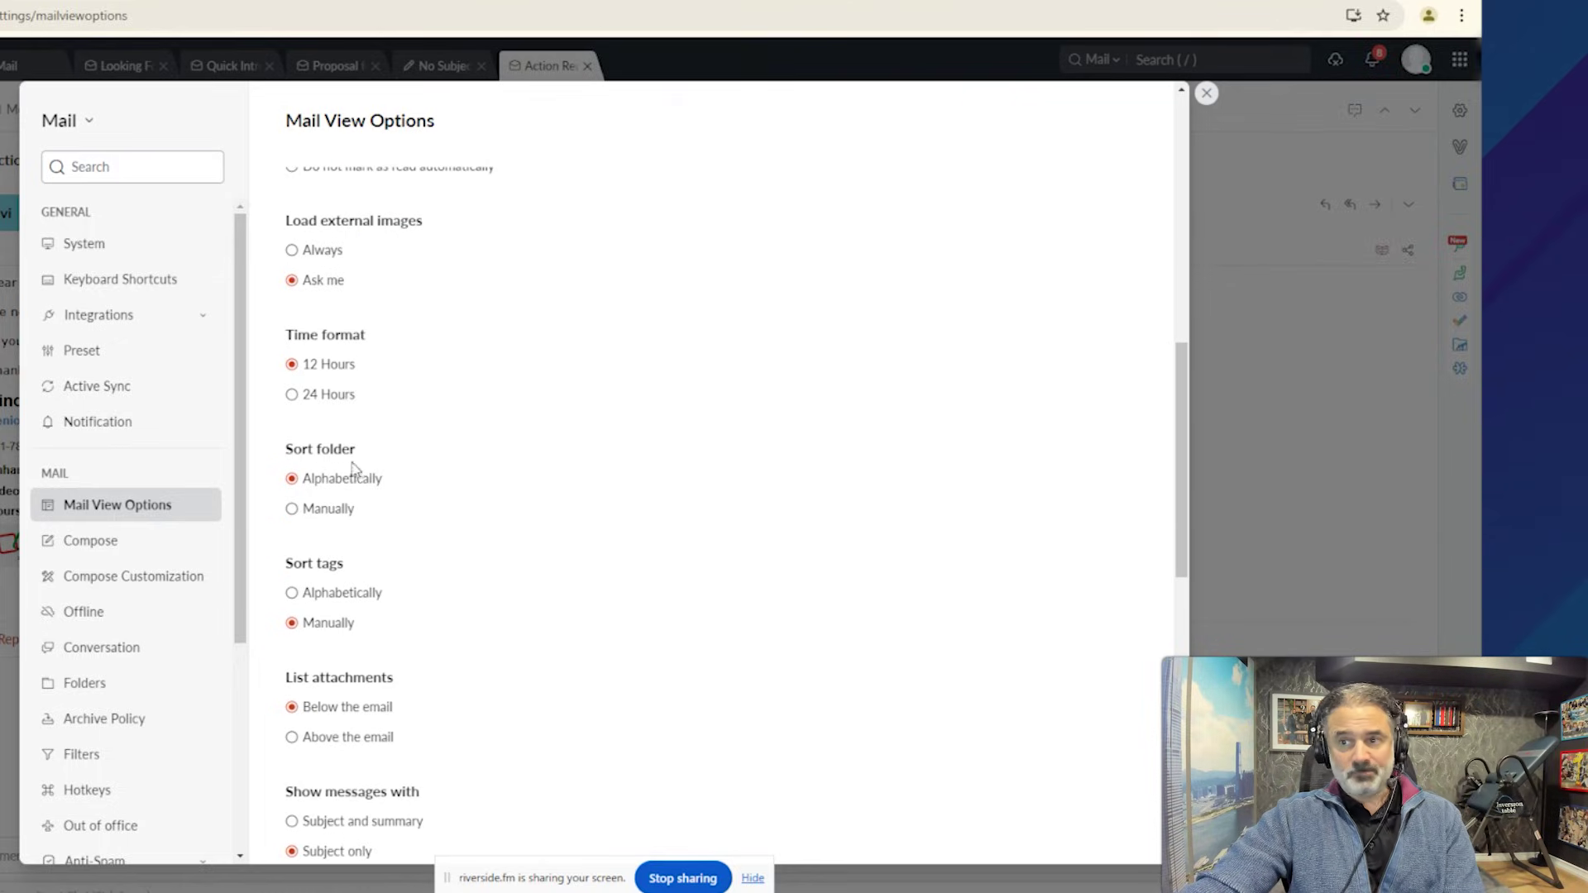
pyautogui.scroll(2, 364, 331)
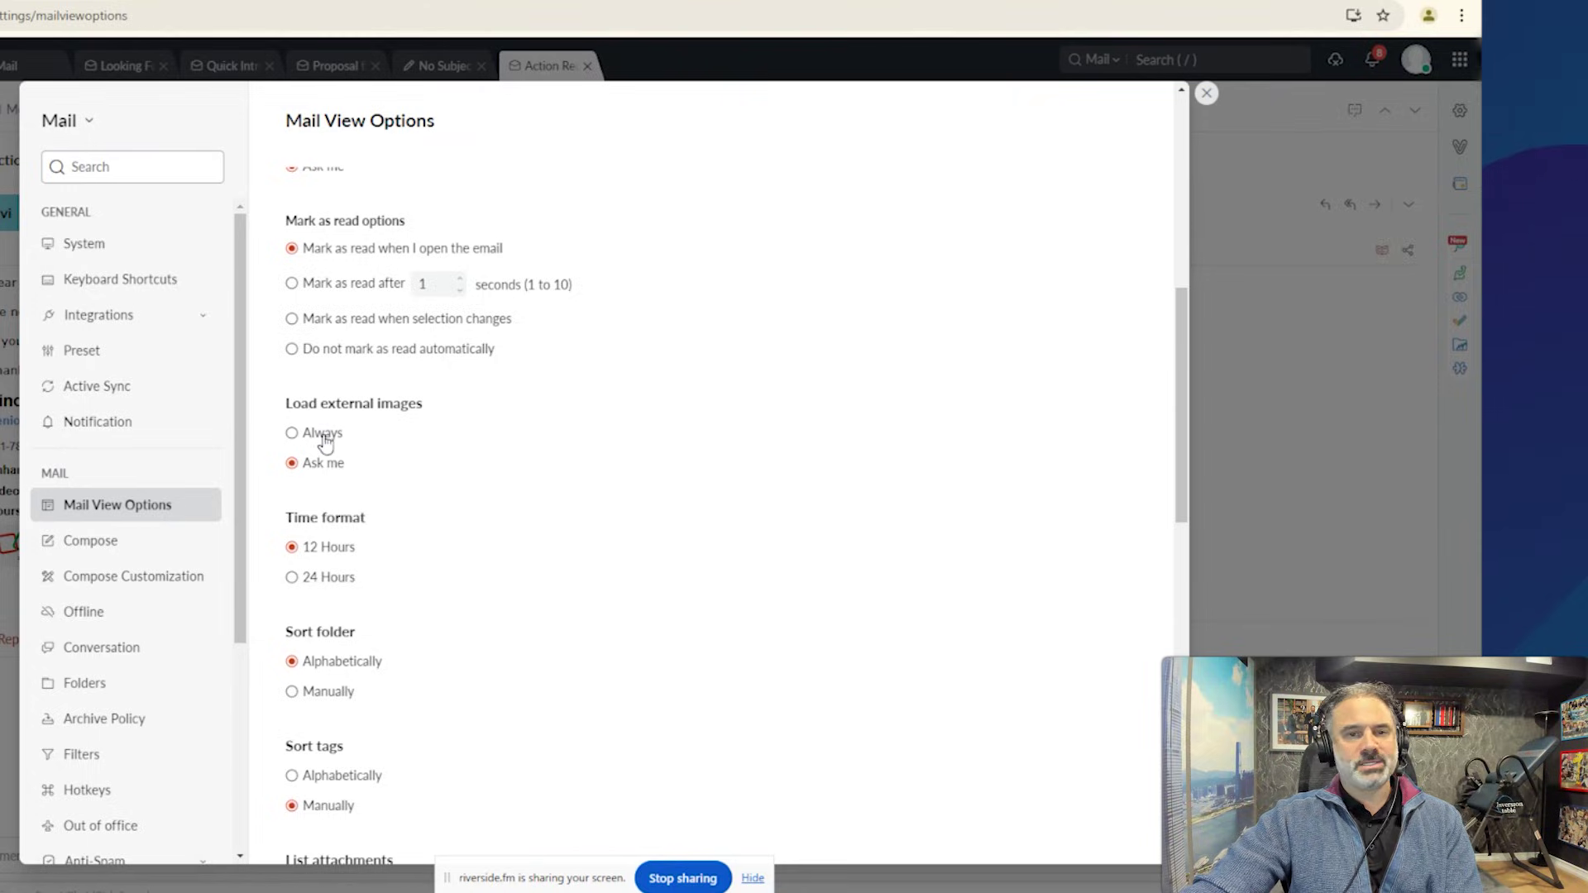
# Set external images to load Always and list attachments Above the email.
pyautogui.click(324, 437)
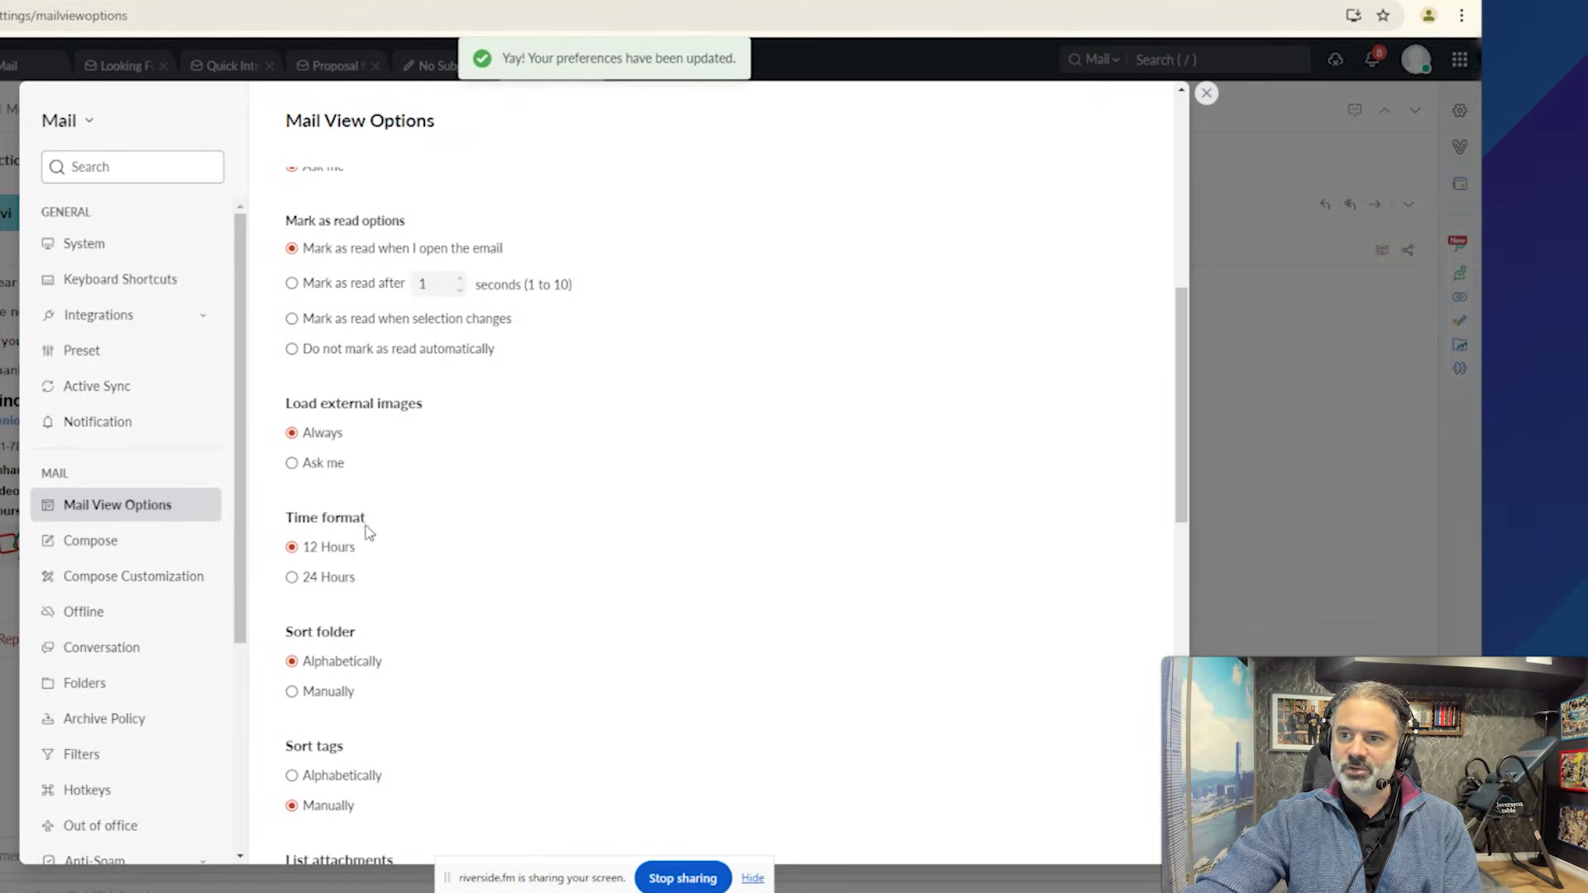
pyautogui.scroll(-2, 368, 531)
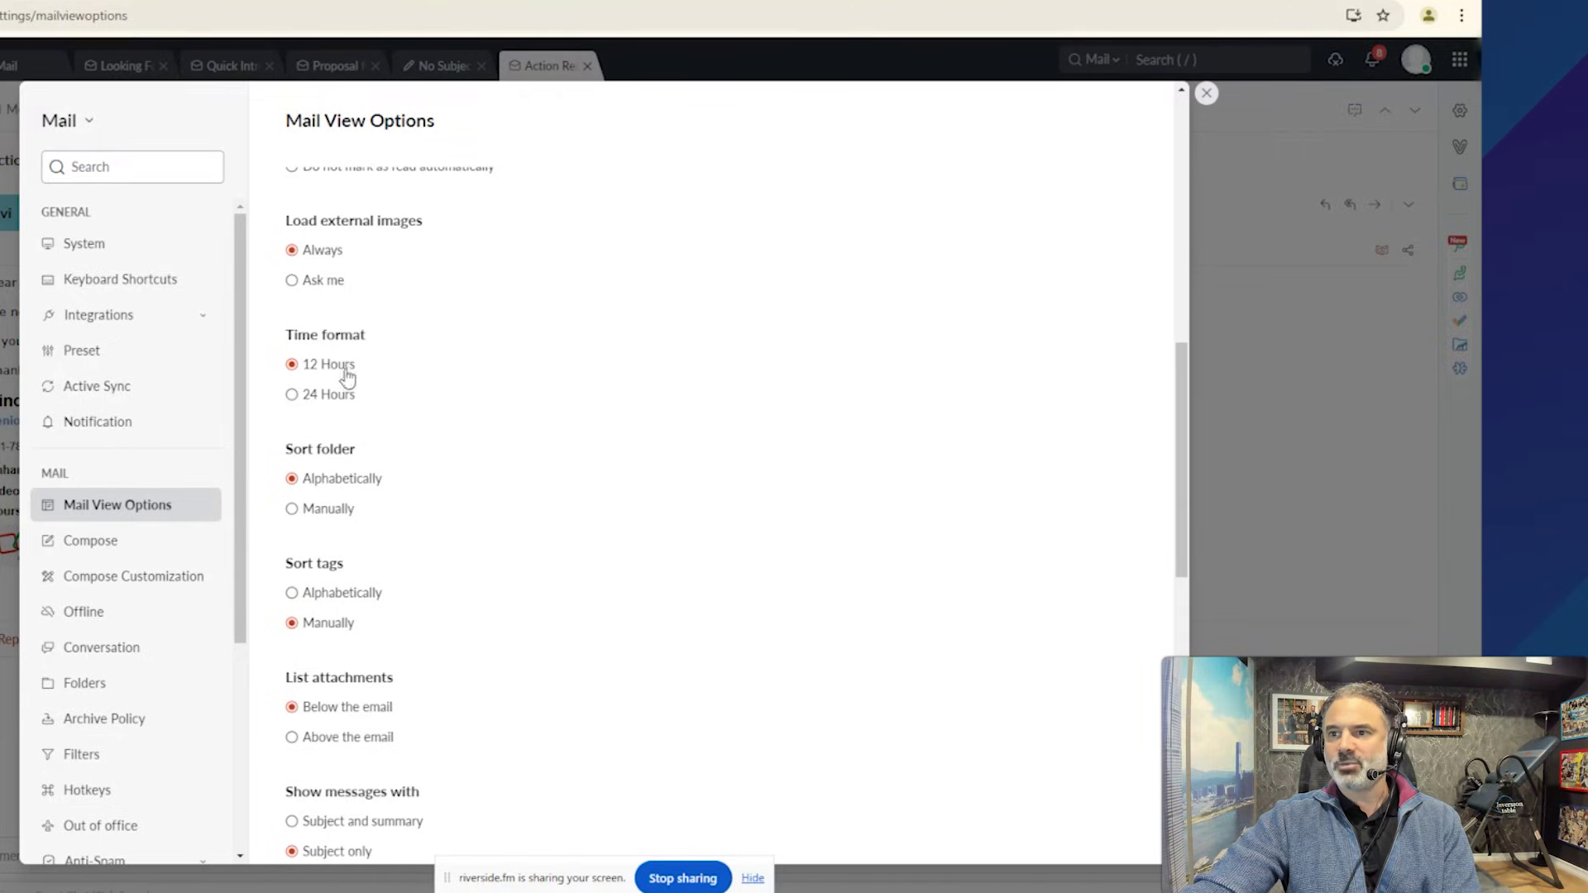
pyautogui.scroll(-2, 333, 488)
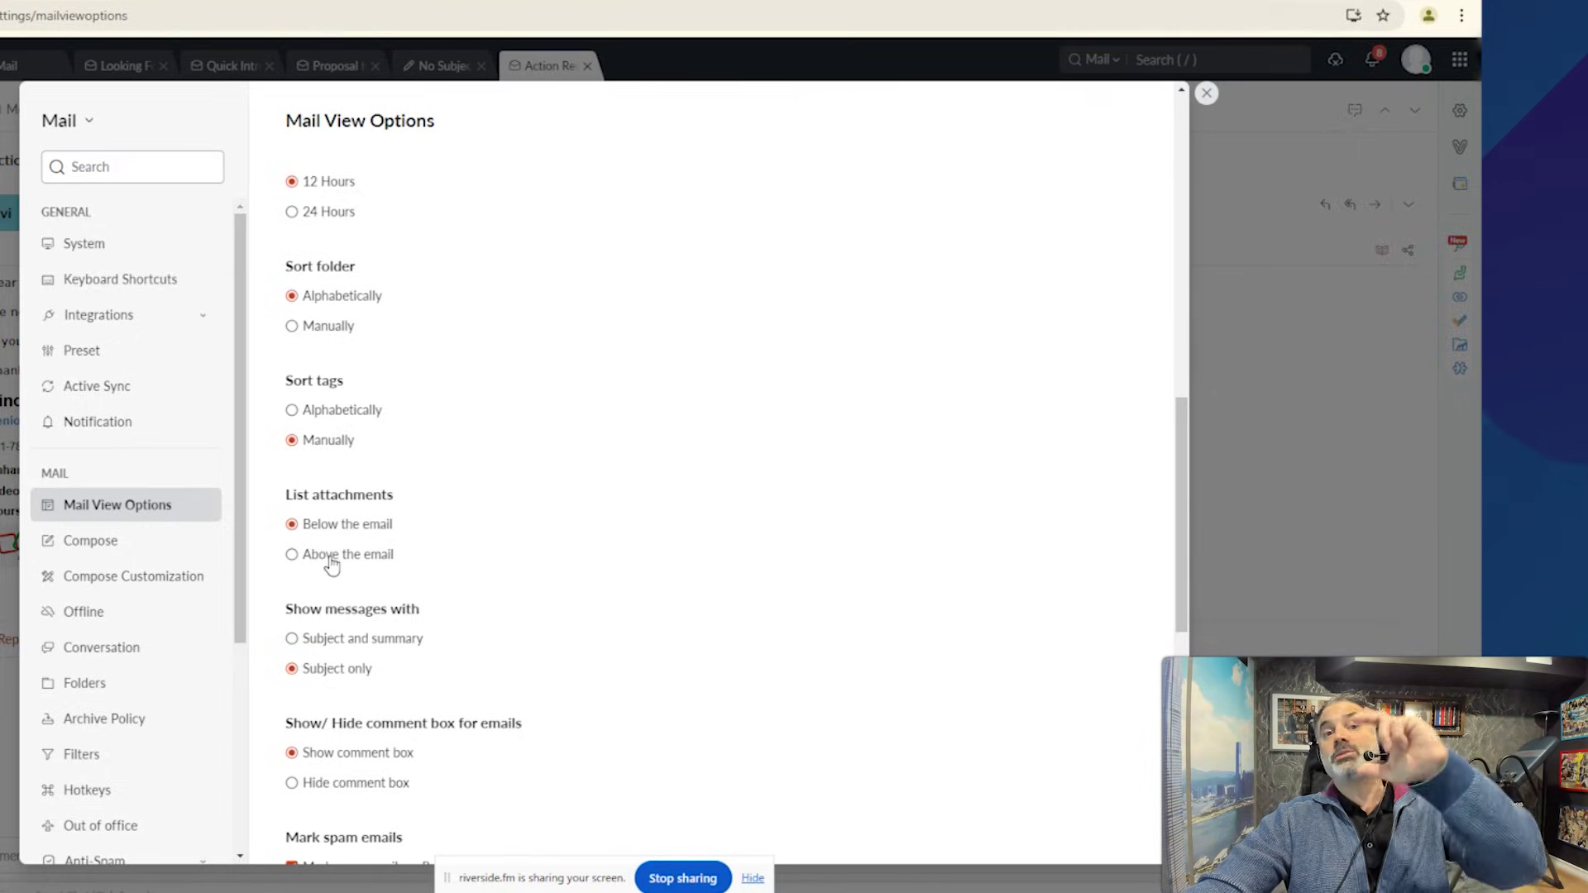
pyautogui.click(374, 567)
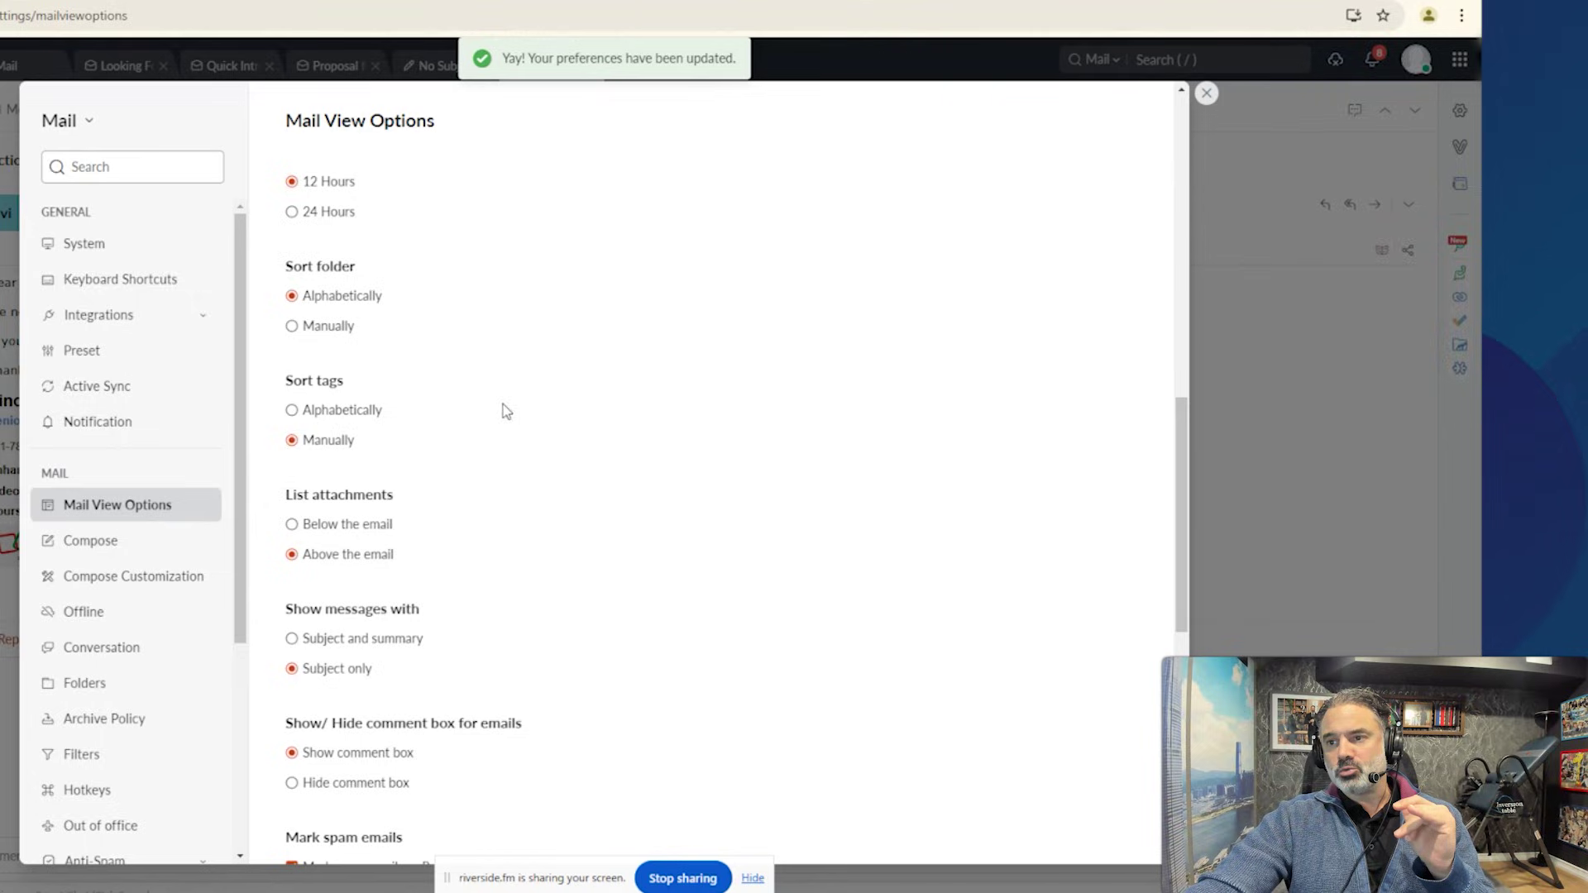
pyautogui.scroll(-2, 496, 529)
pyautogui.scroll(-6, 488, 556)
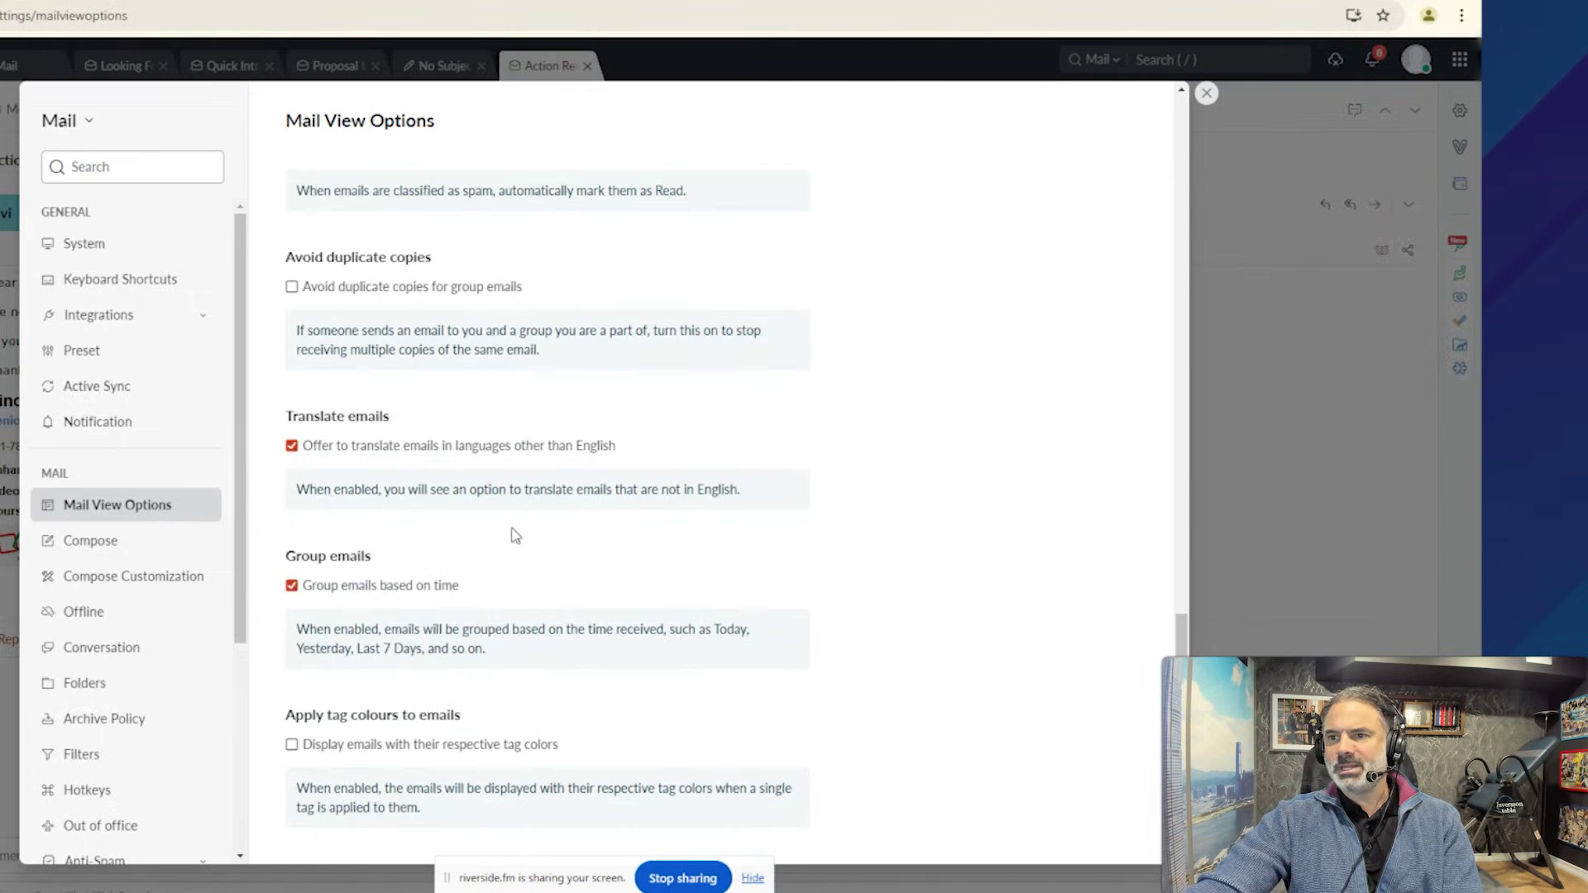
pyautogui.click(1206, 96)
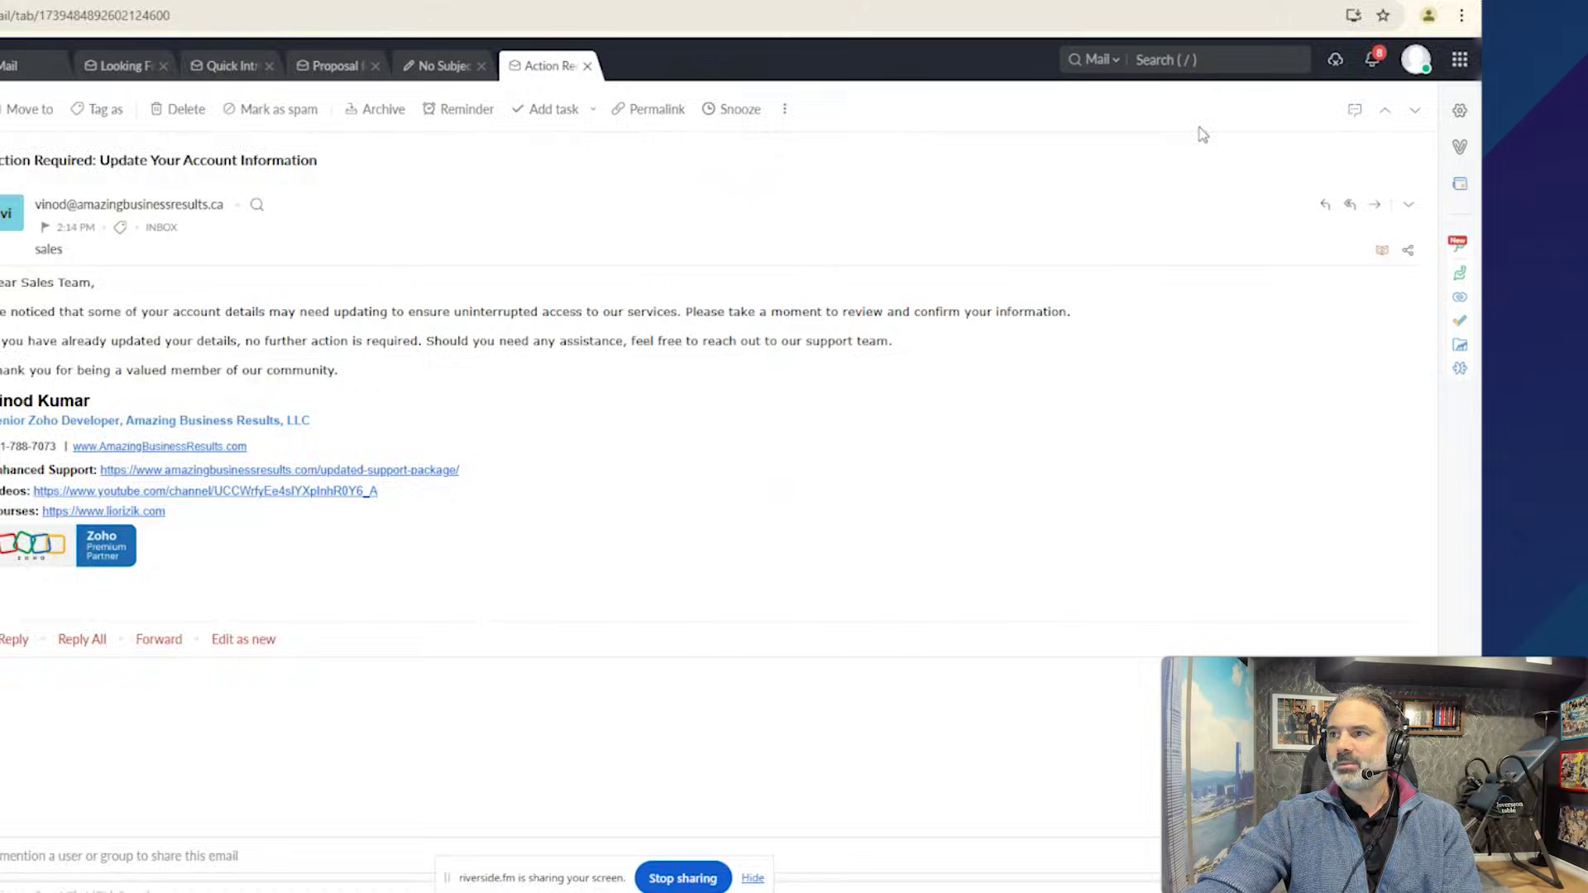
# Send a Reply All on the test 4 email and return to the inbox list.
pyautogui.click(11, 70)
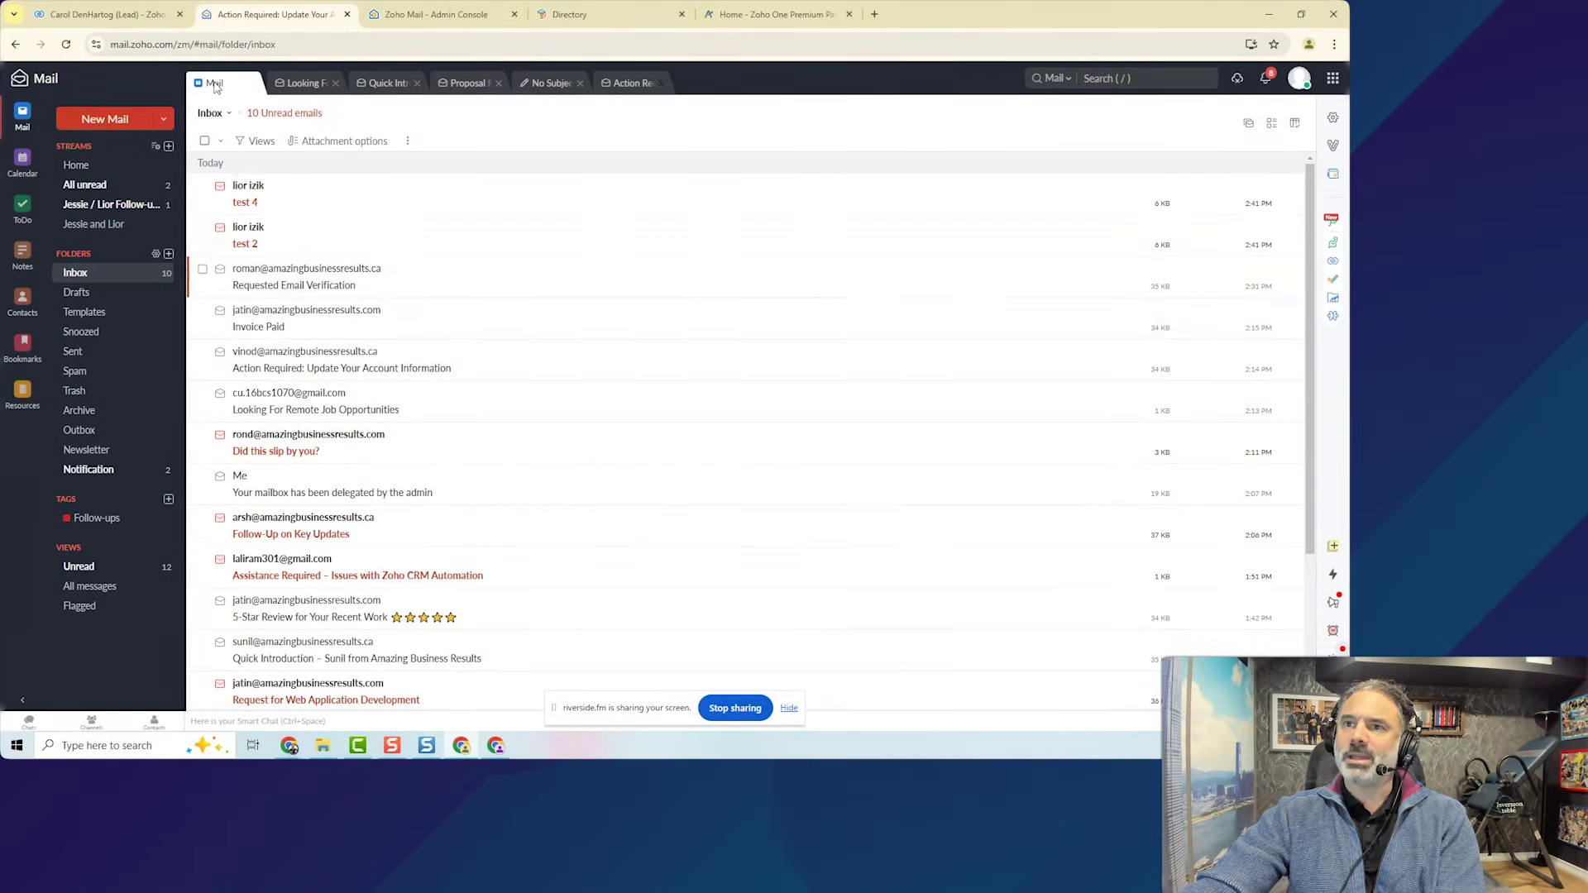
pyautogui.click(258, 196)
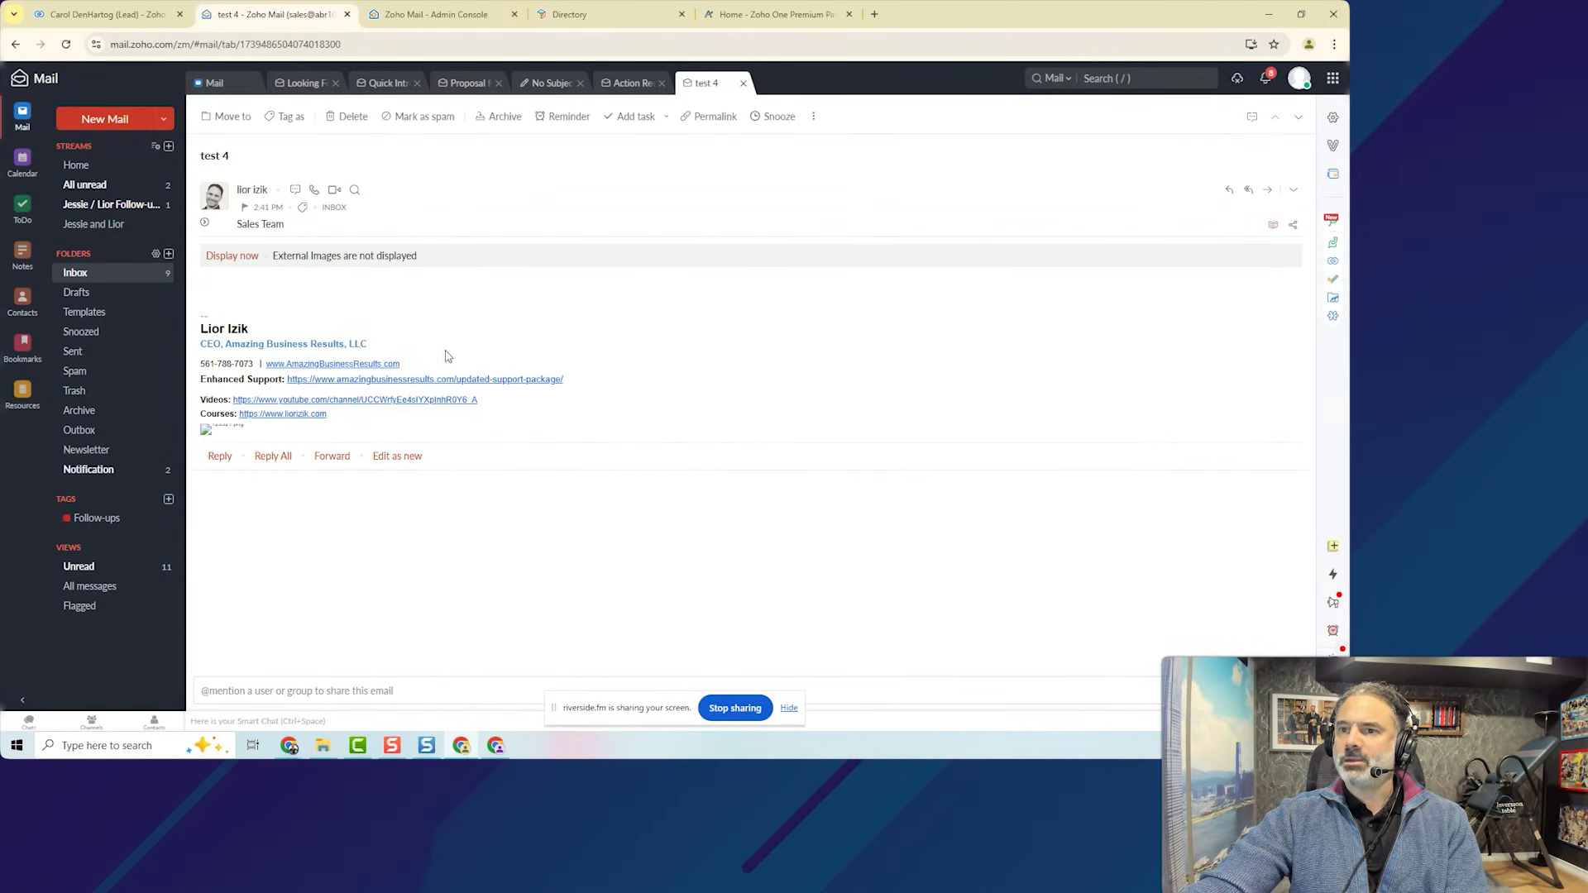
pyautogui.click(271, 456)
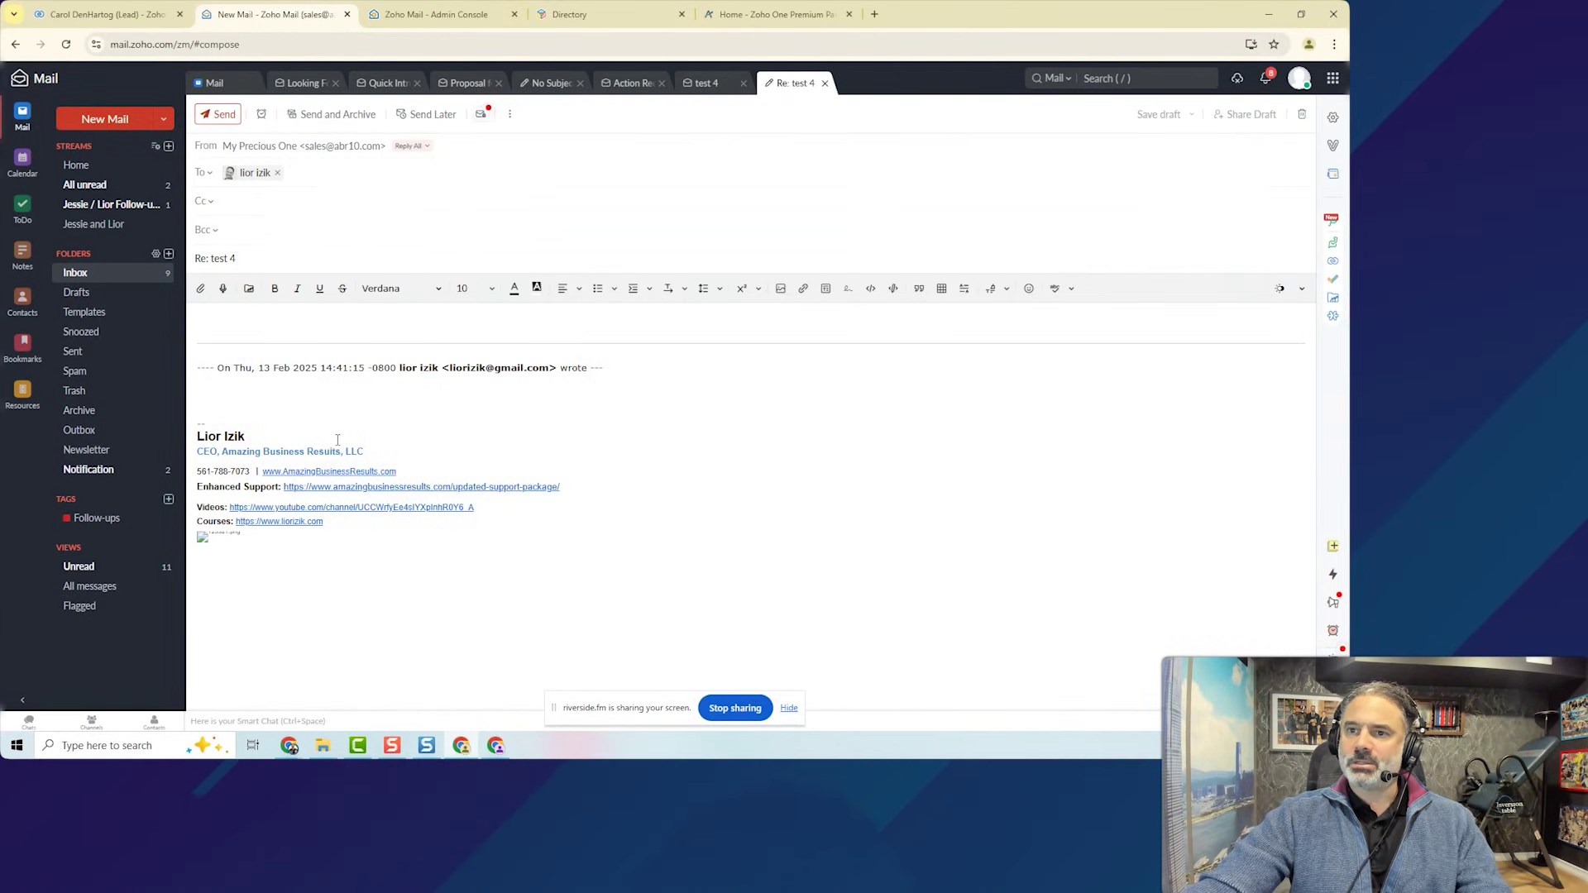
pyautogui.click(218, 115)
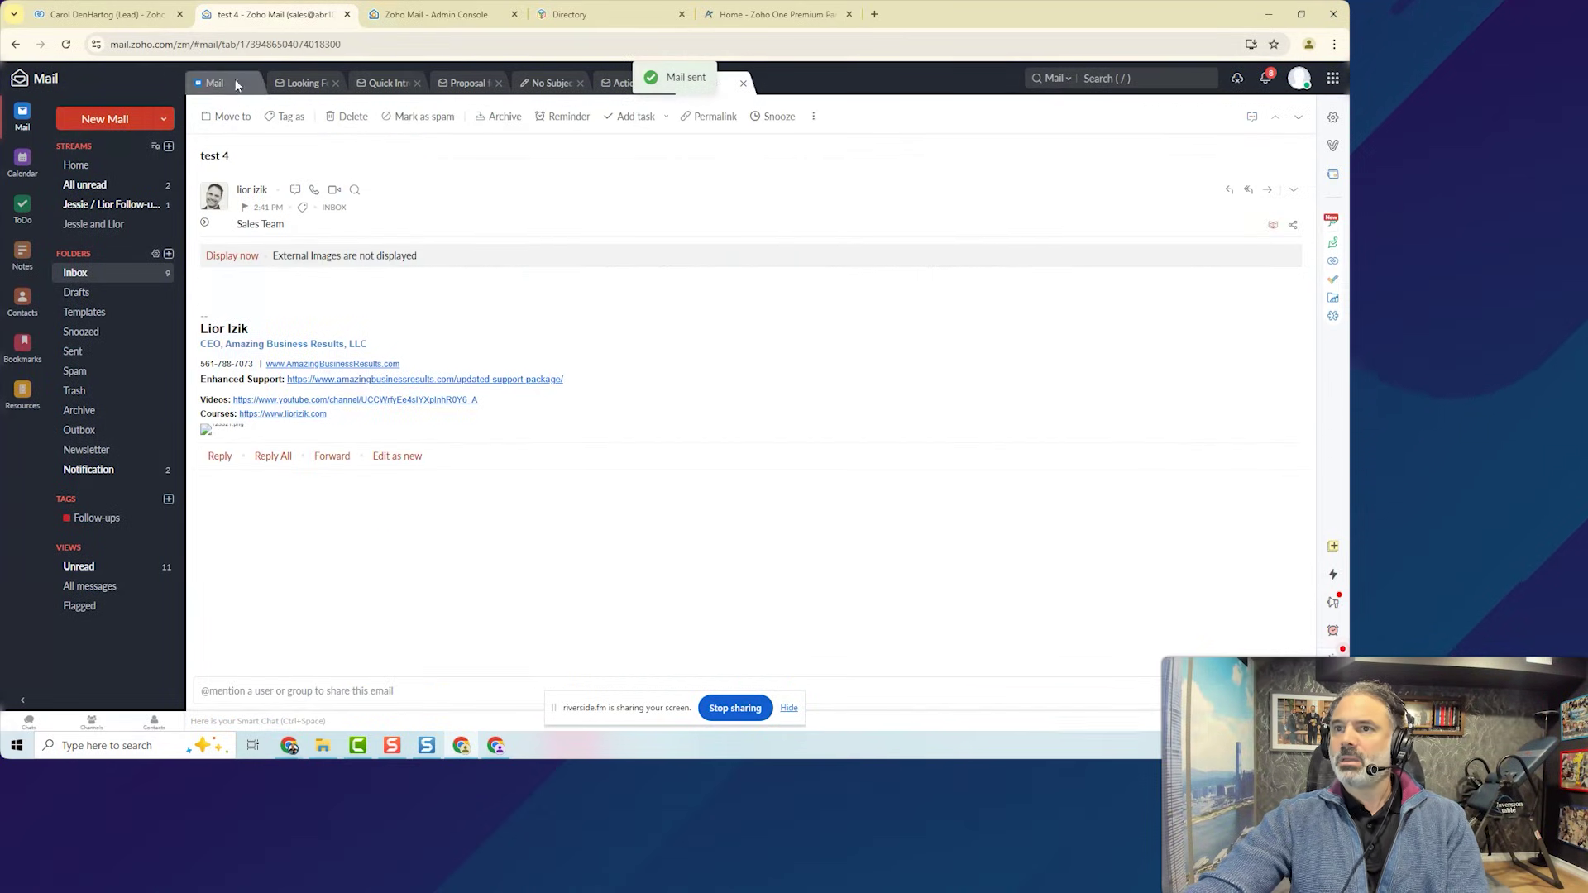
pyautogui.click(214, 82)
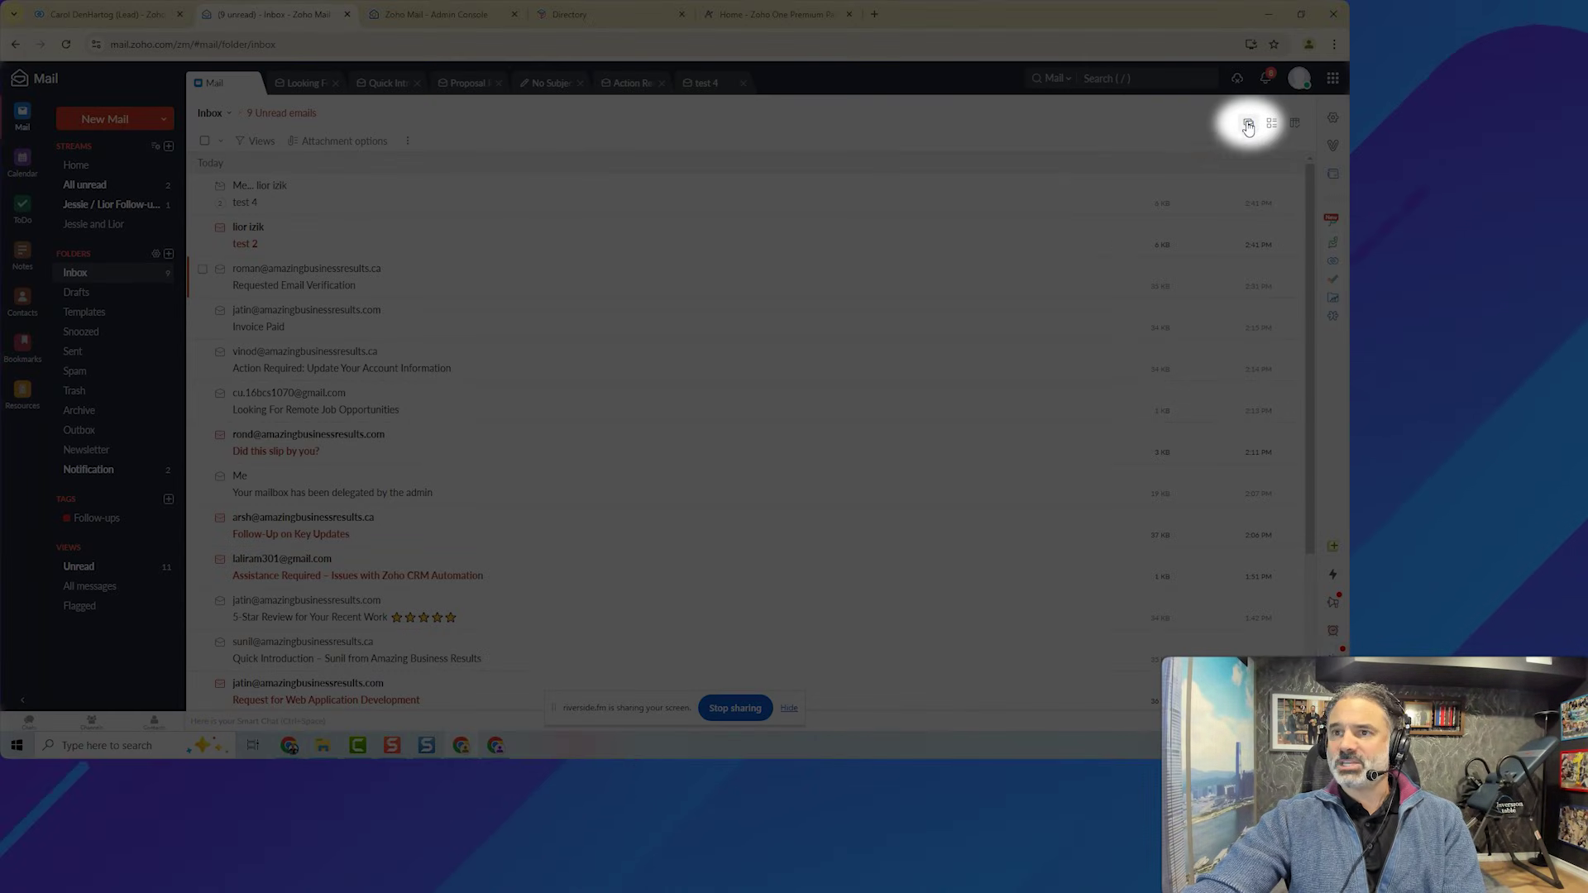
pyautogui.click(1248, 124)
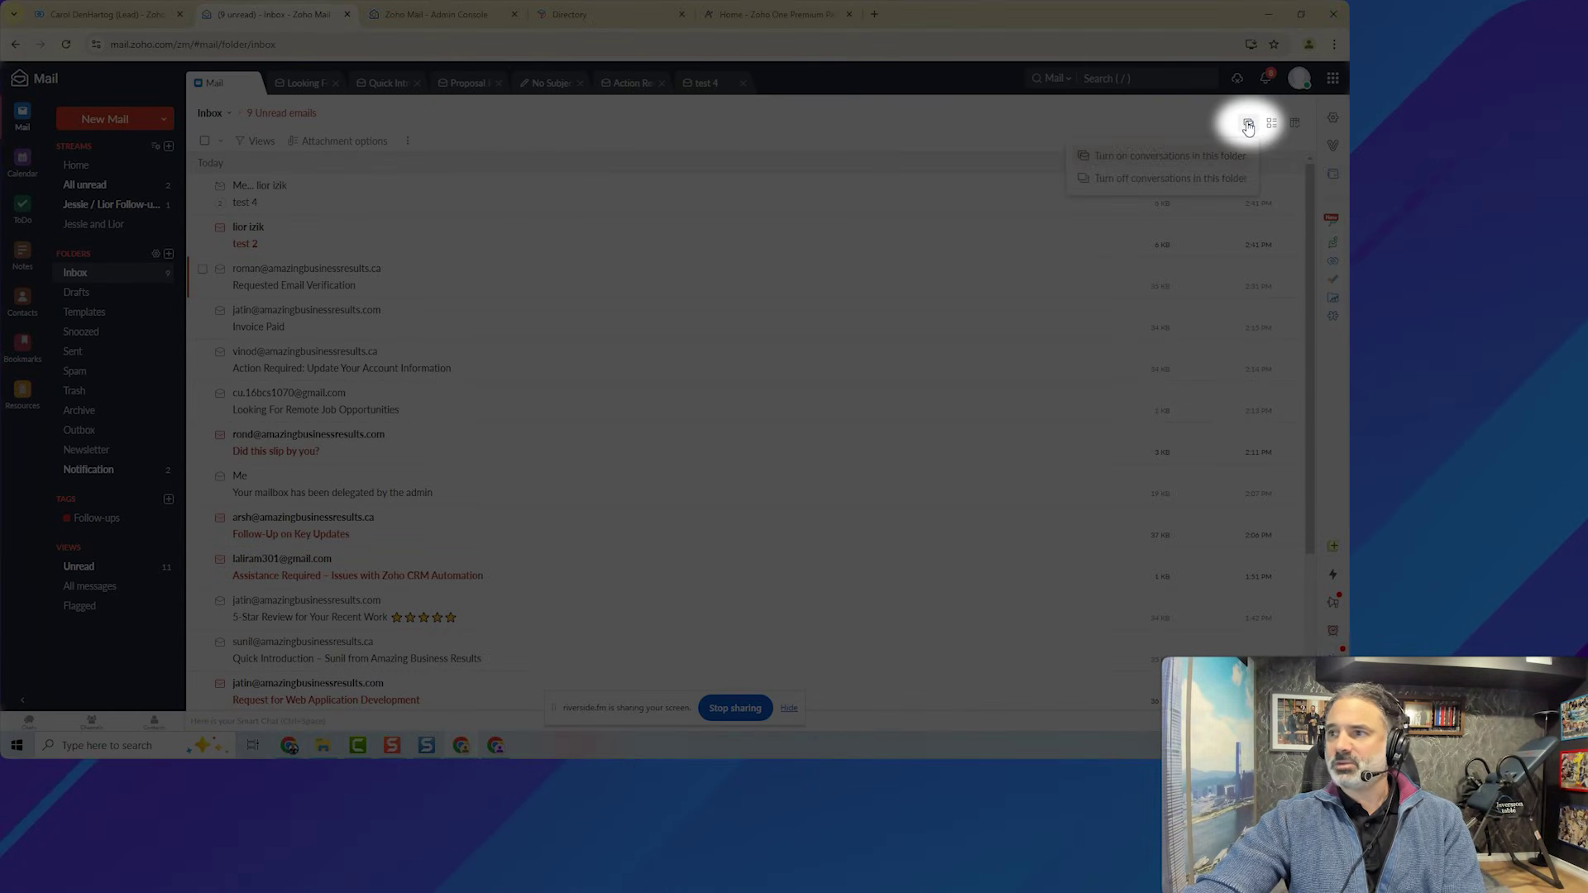
pyautogui.click(1176, 157)
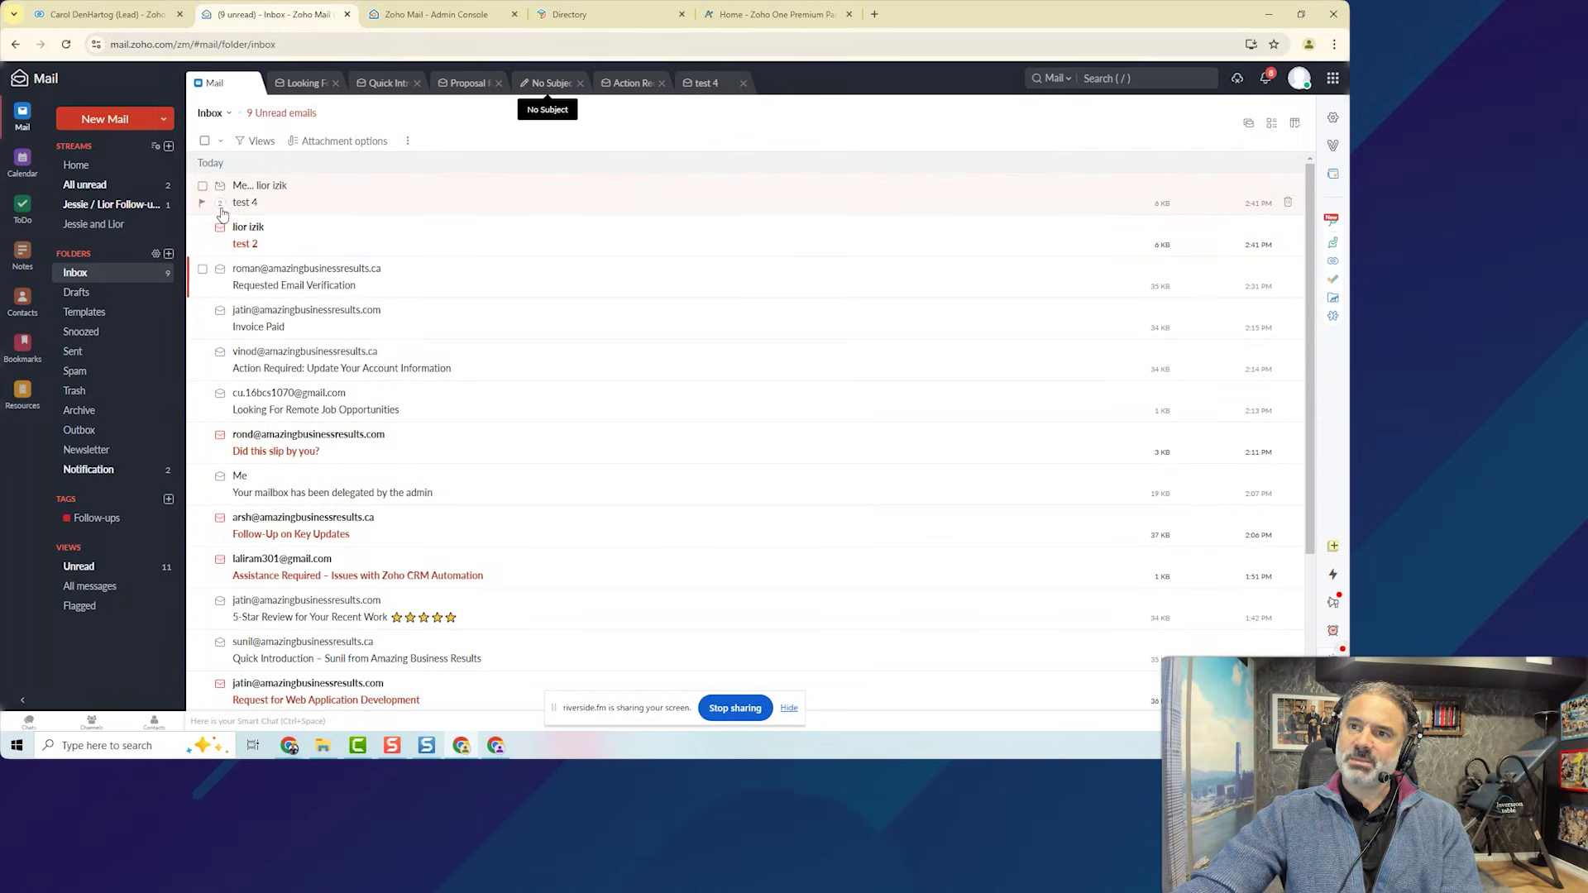
pyautogui.scroll(-3, 318, 594)
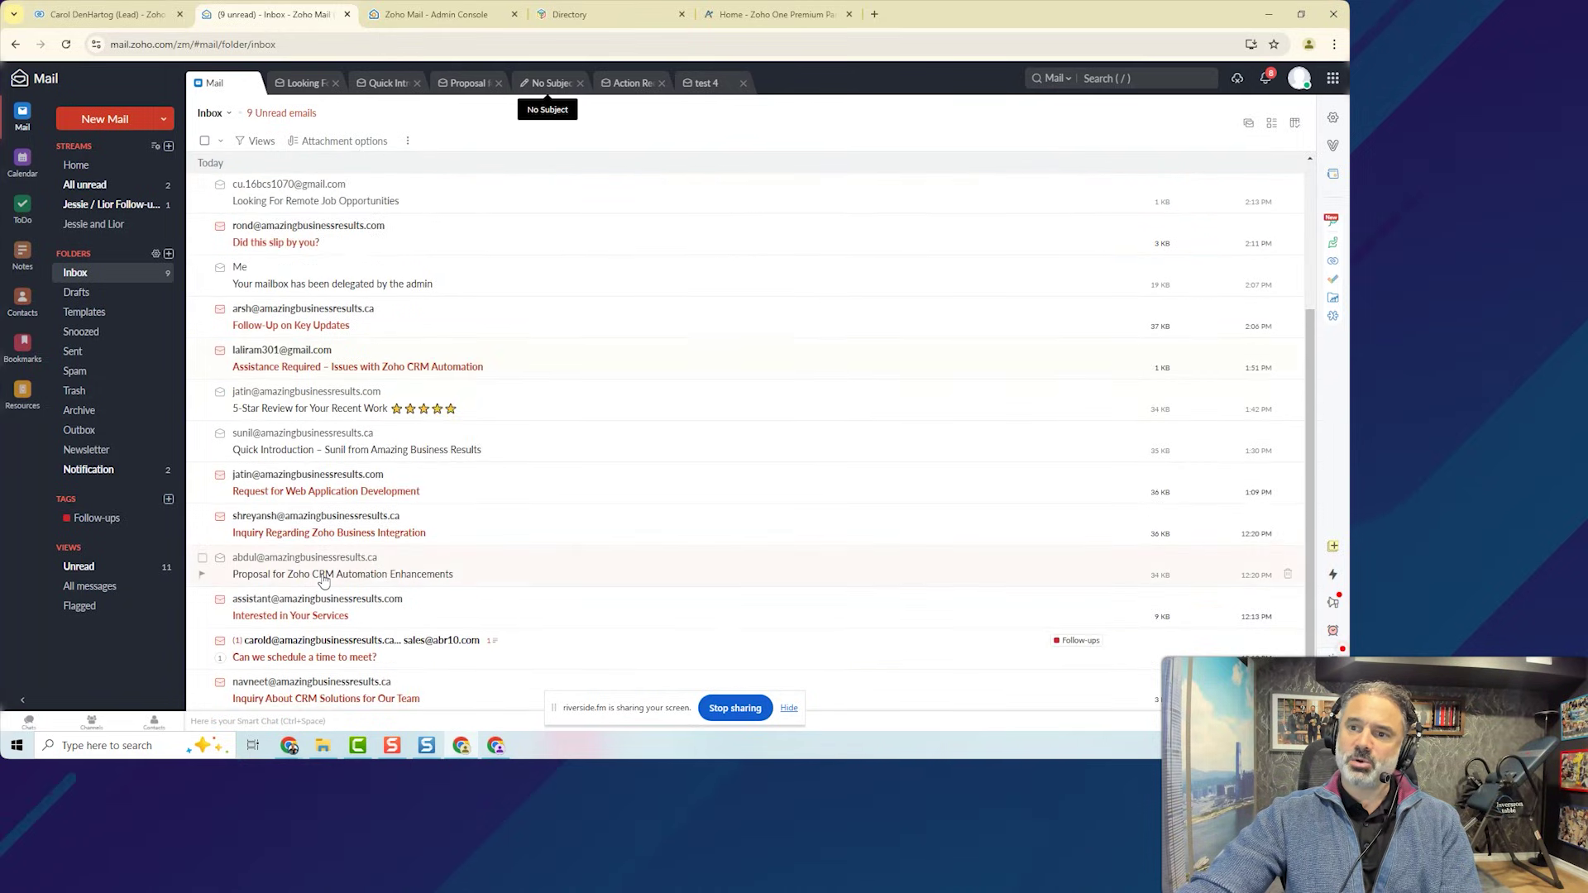
pyautogui.scroll(3, 320, 582)
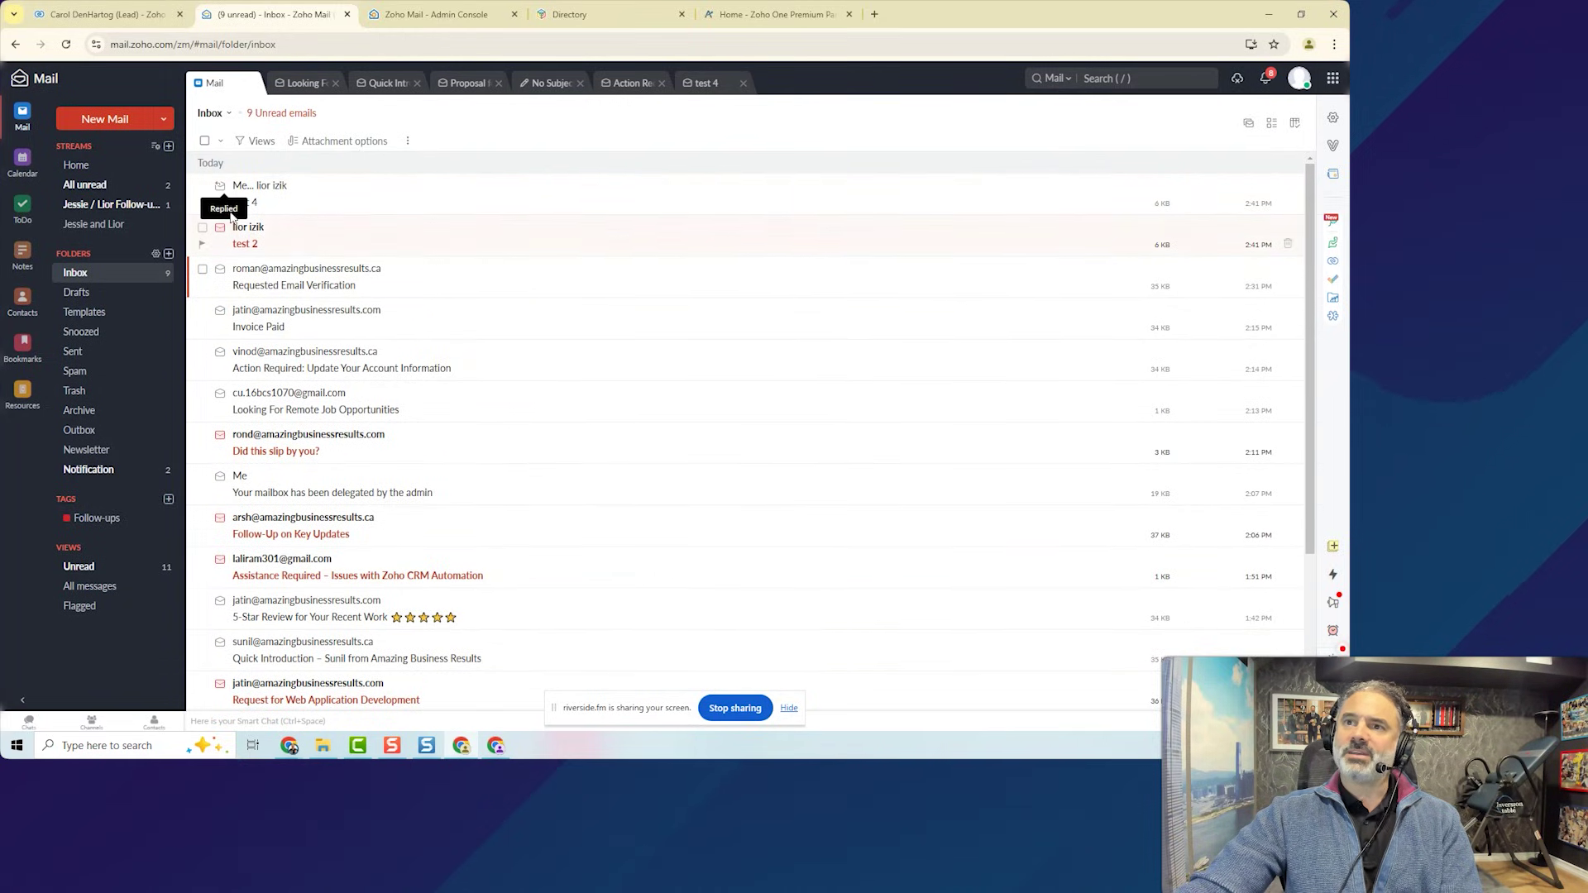
pyautogui.click(305, 199)
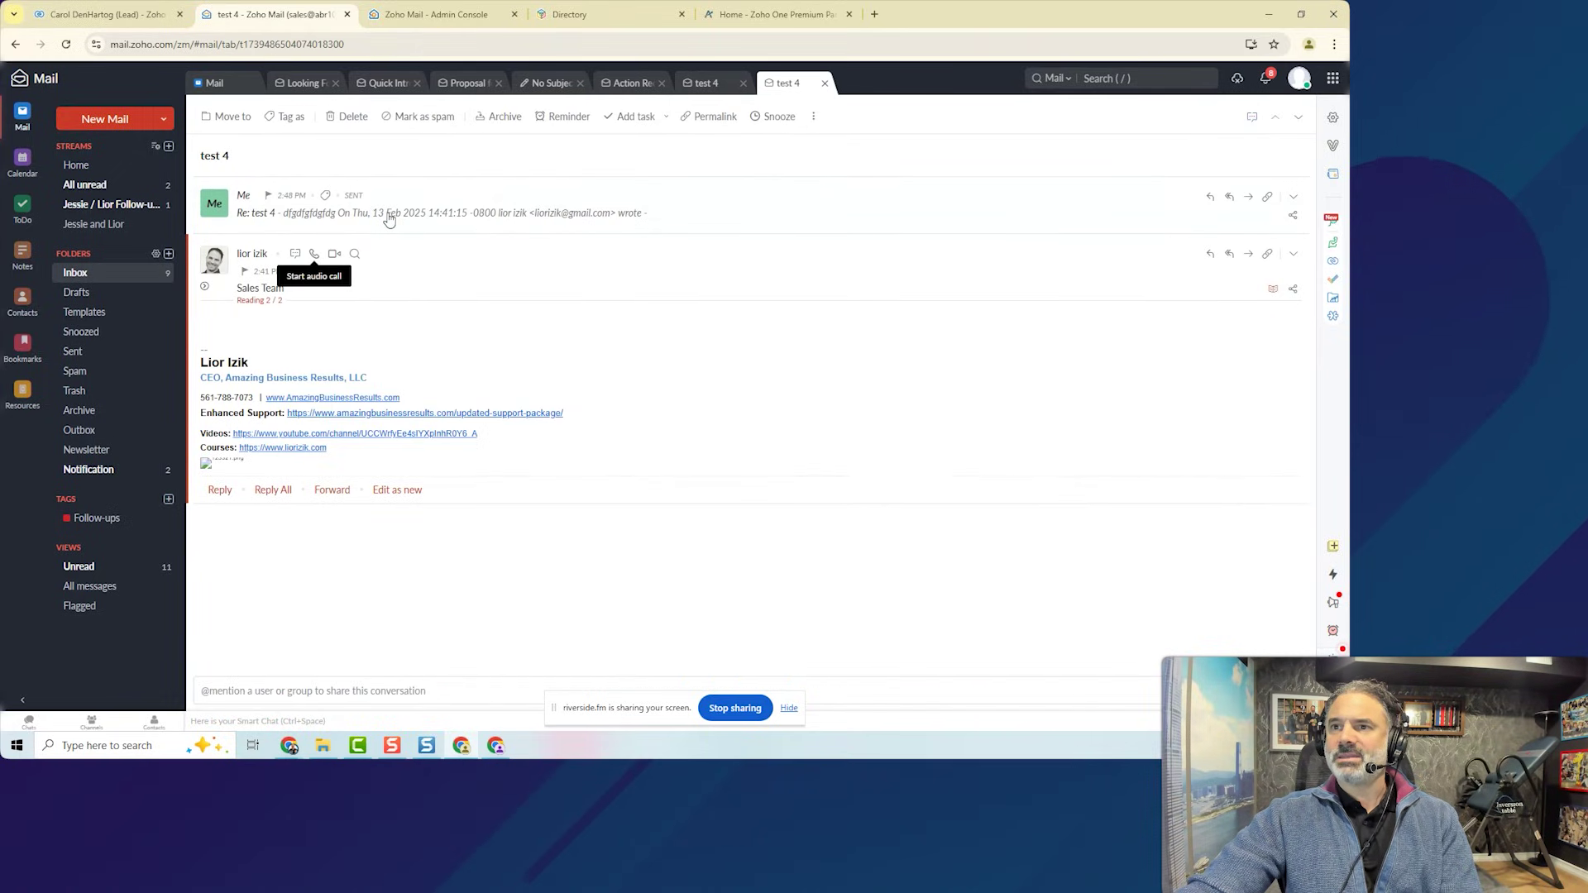
pyautogui.click(389, 217)
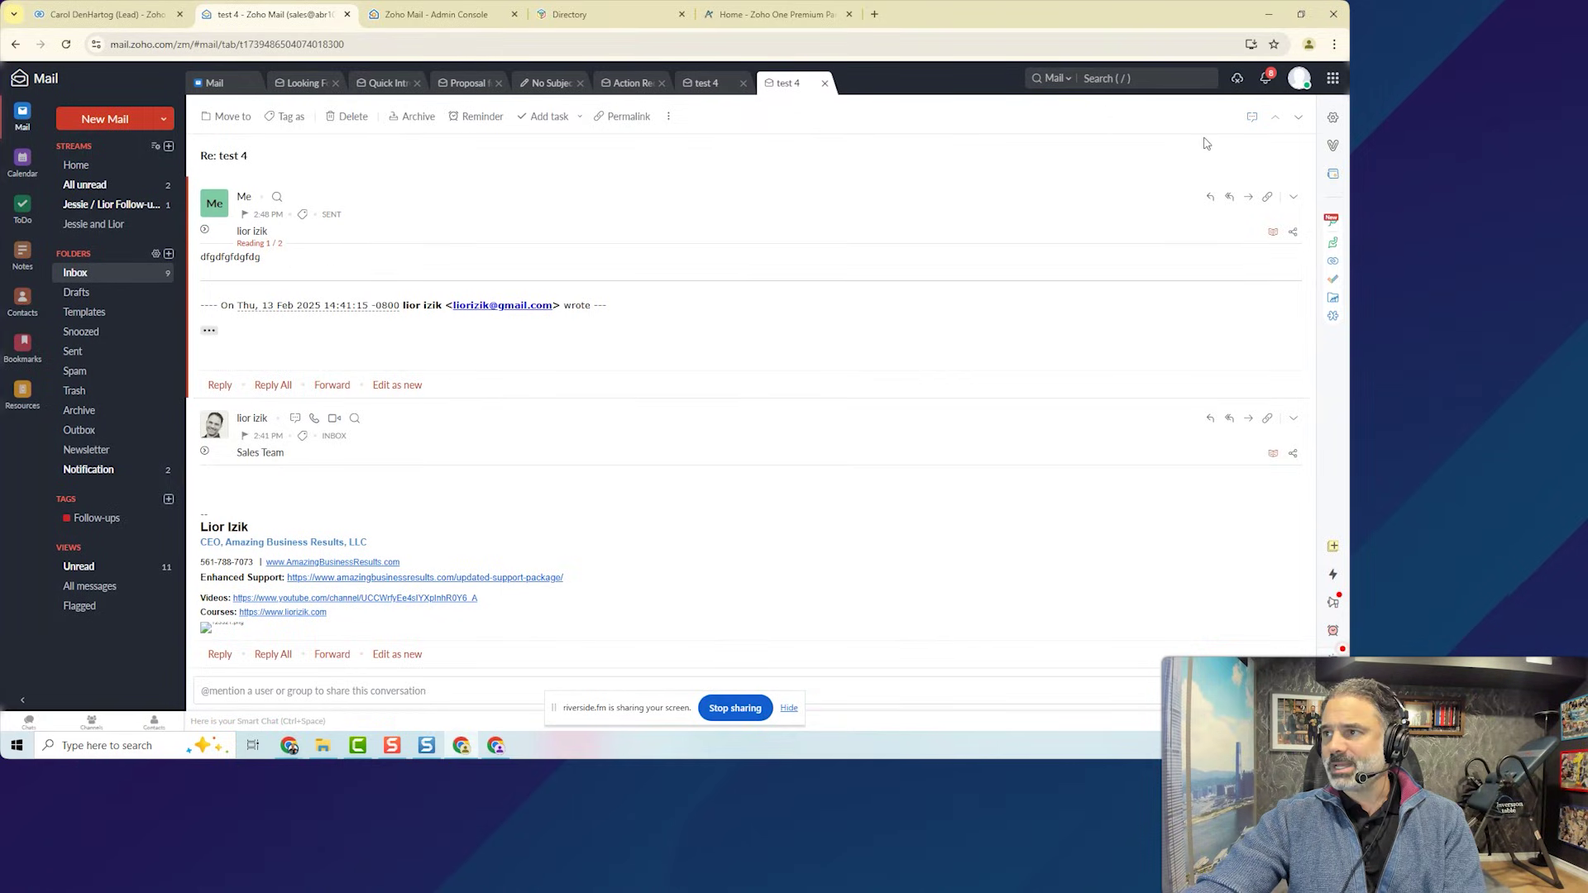
pyautogui.click(214, 82)
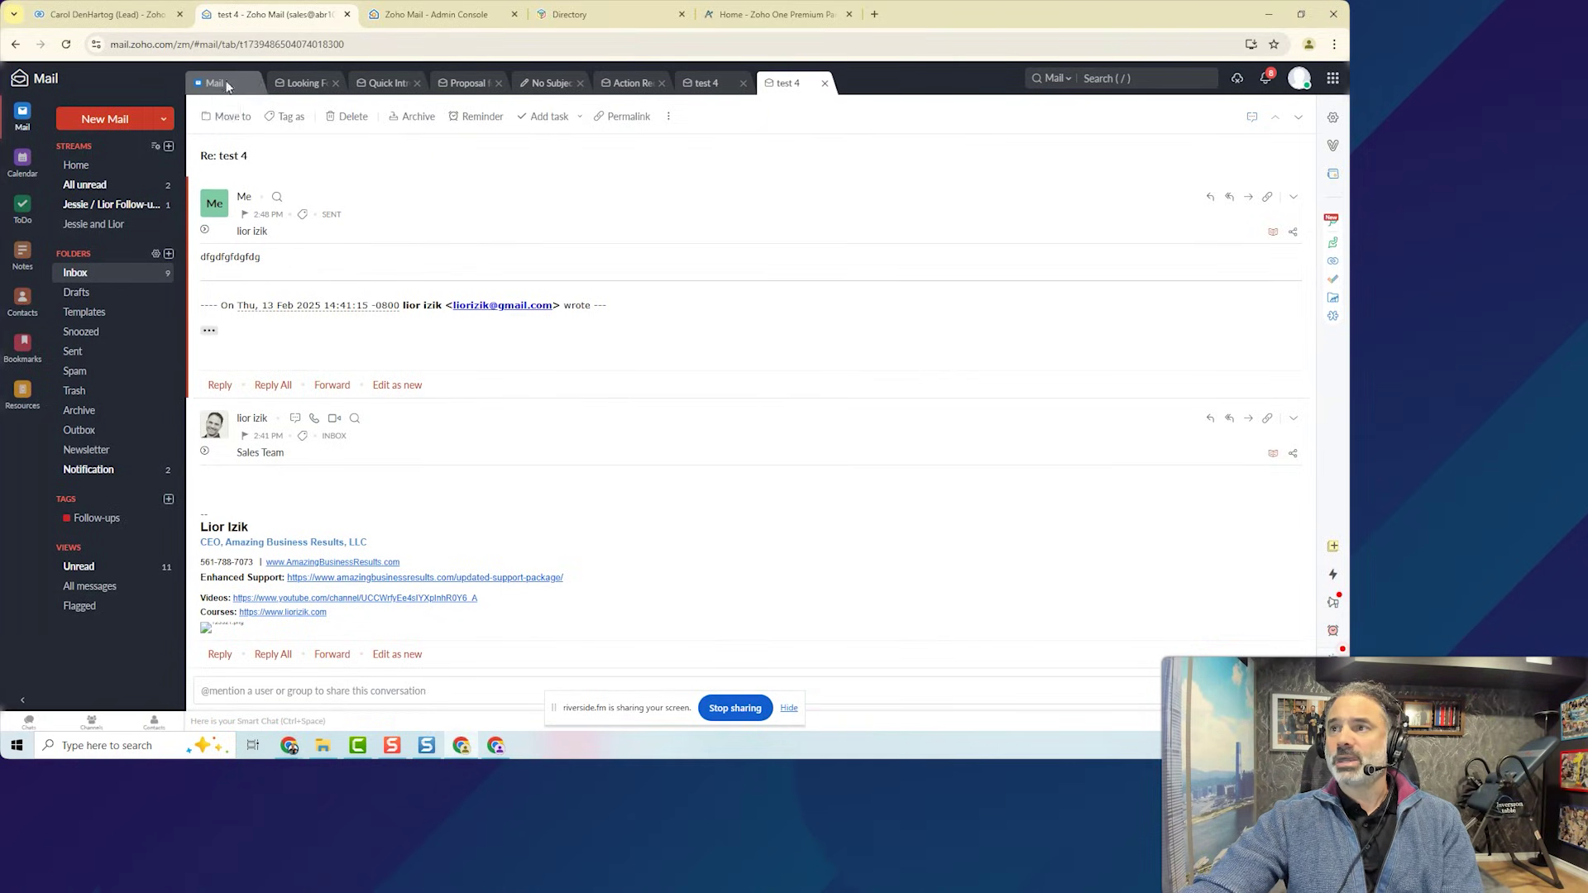
pyautogui.click(1250, 125)
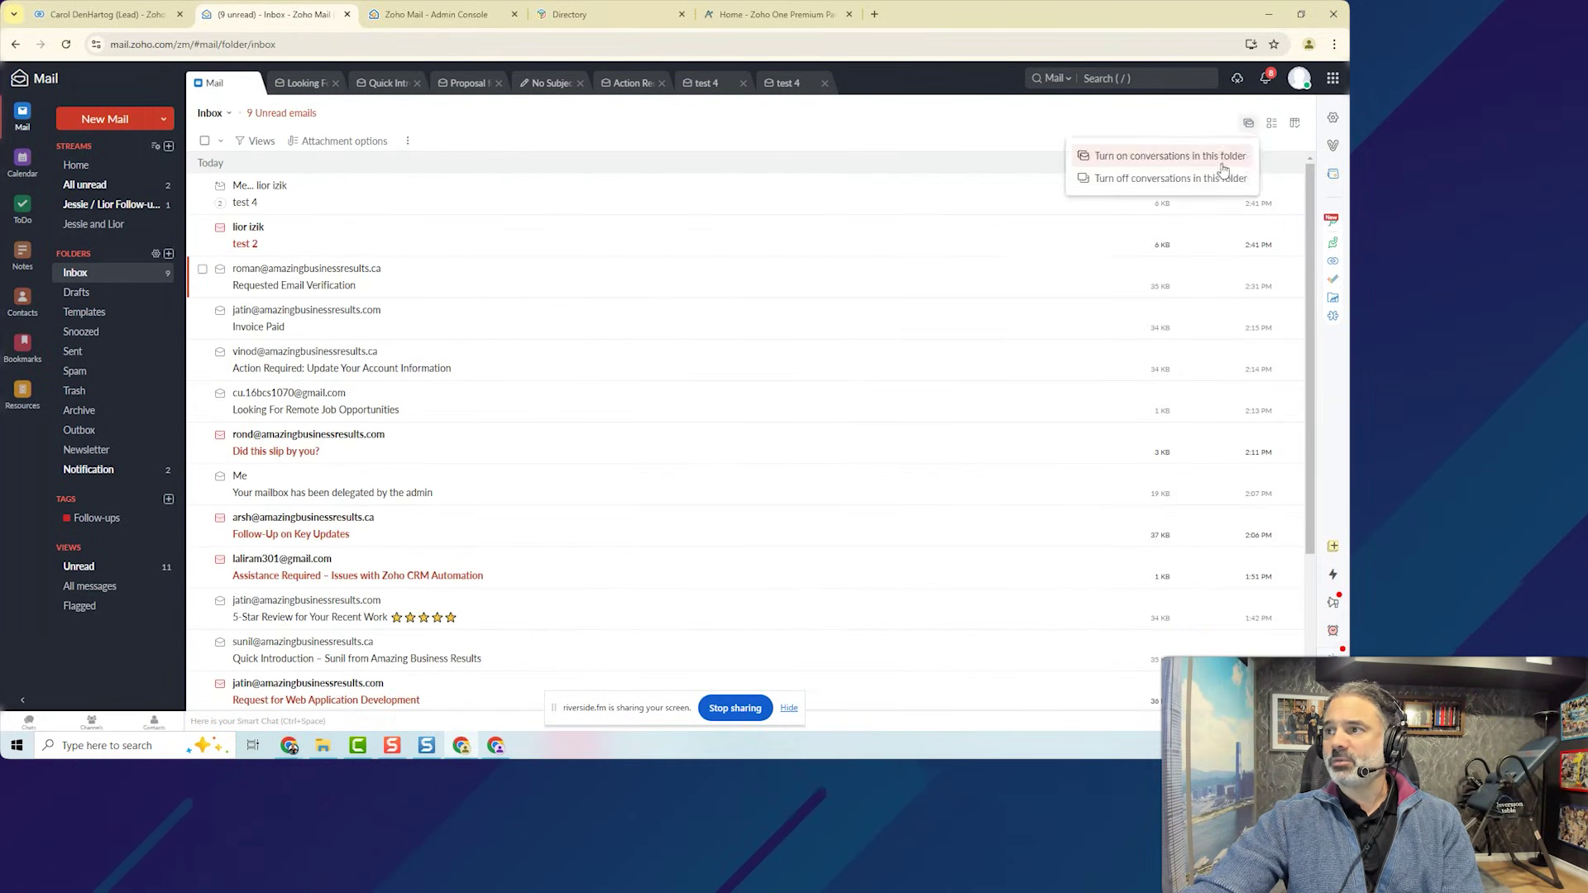
pyautogui.click(1170, 179)
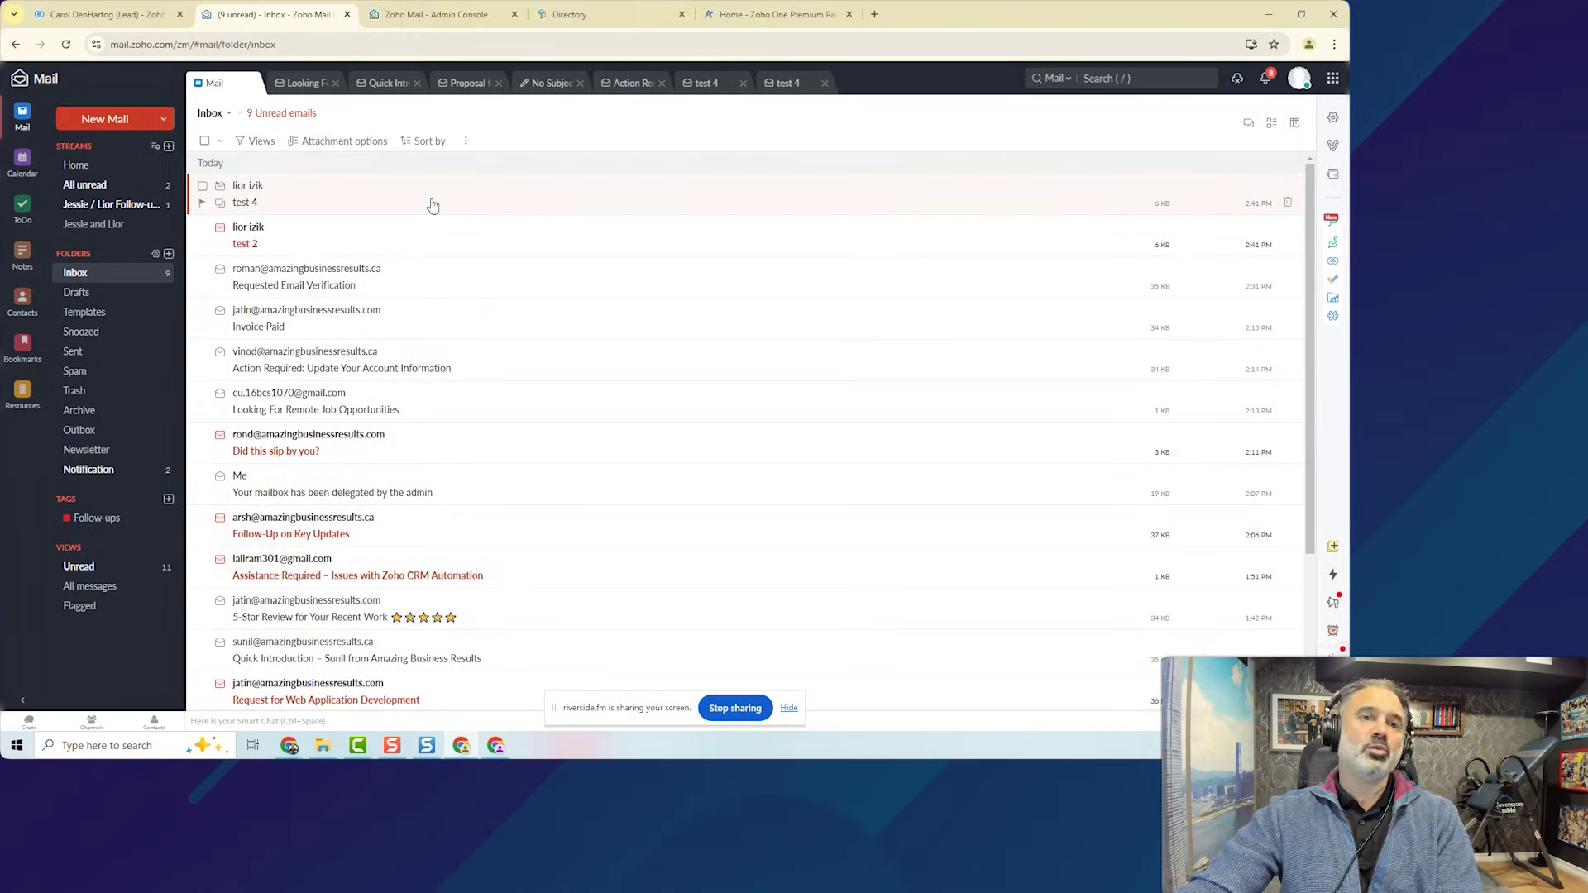
pyautogui.click(1250, 123)
pyautogui.click(1140, 157)
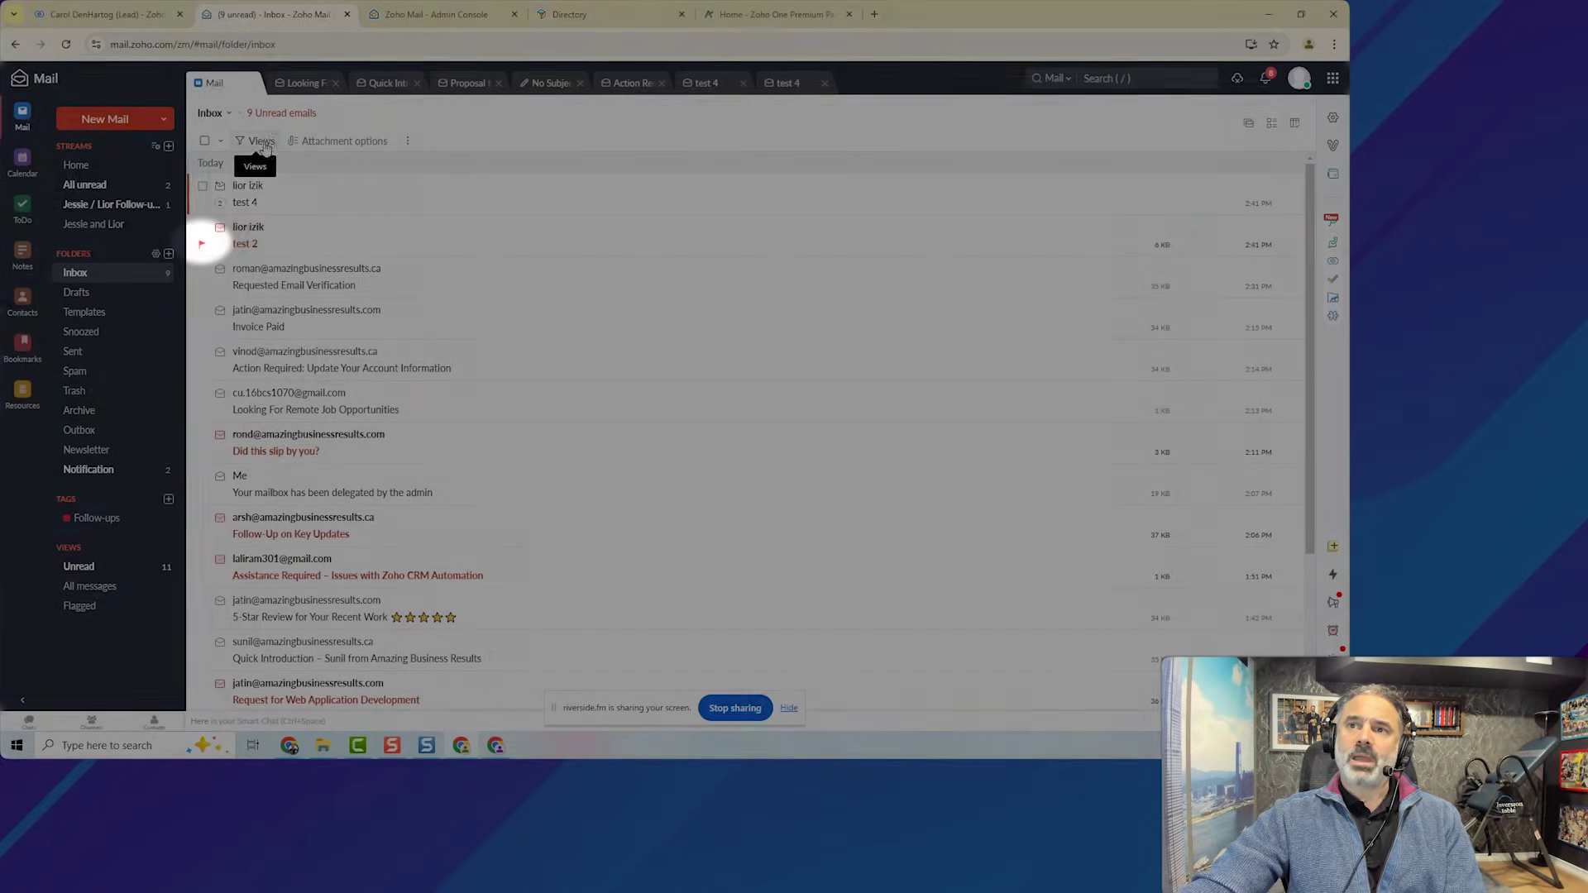
# Browse the Tags and Flagged > Important views, then return to the full inbox.
pyautogui.click(262, 142)
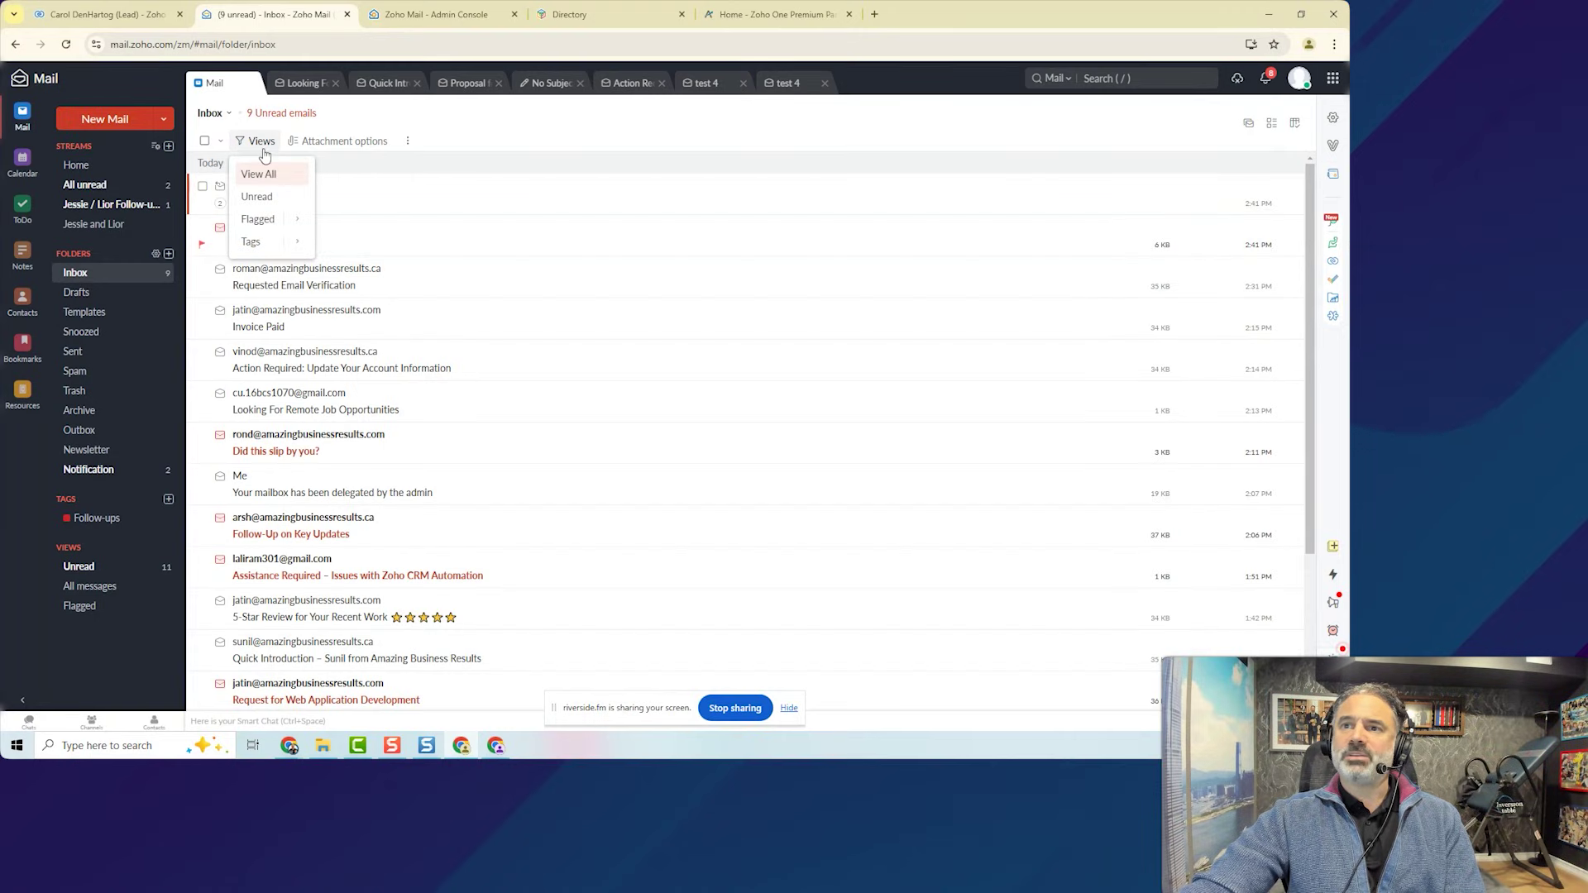
pyautogui.click(250, 241)
pyautogui.moveTo(281, 219)
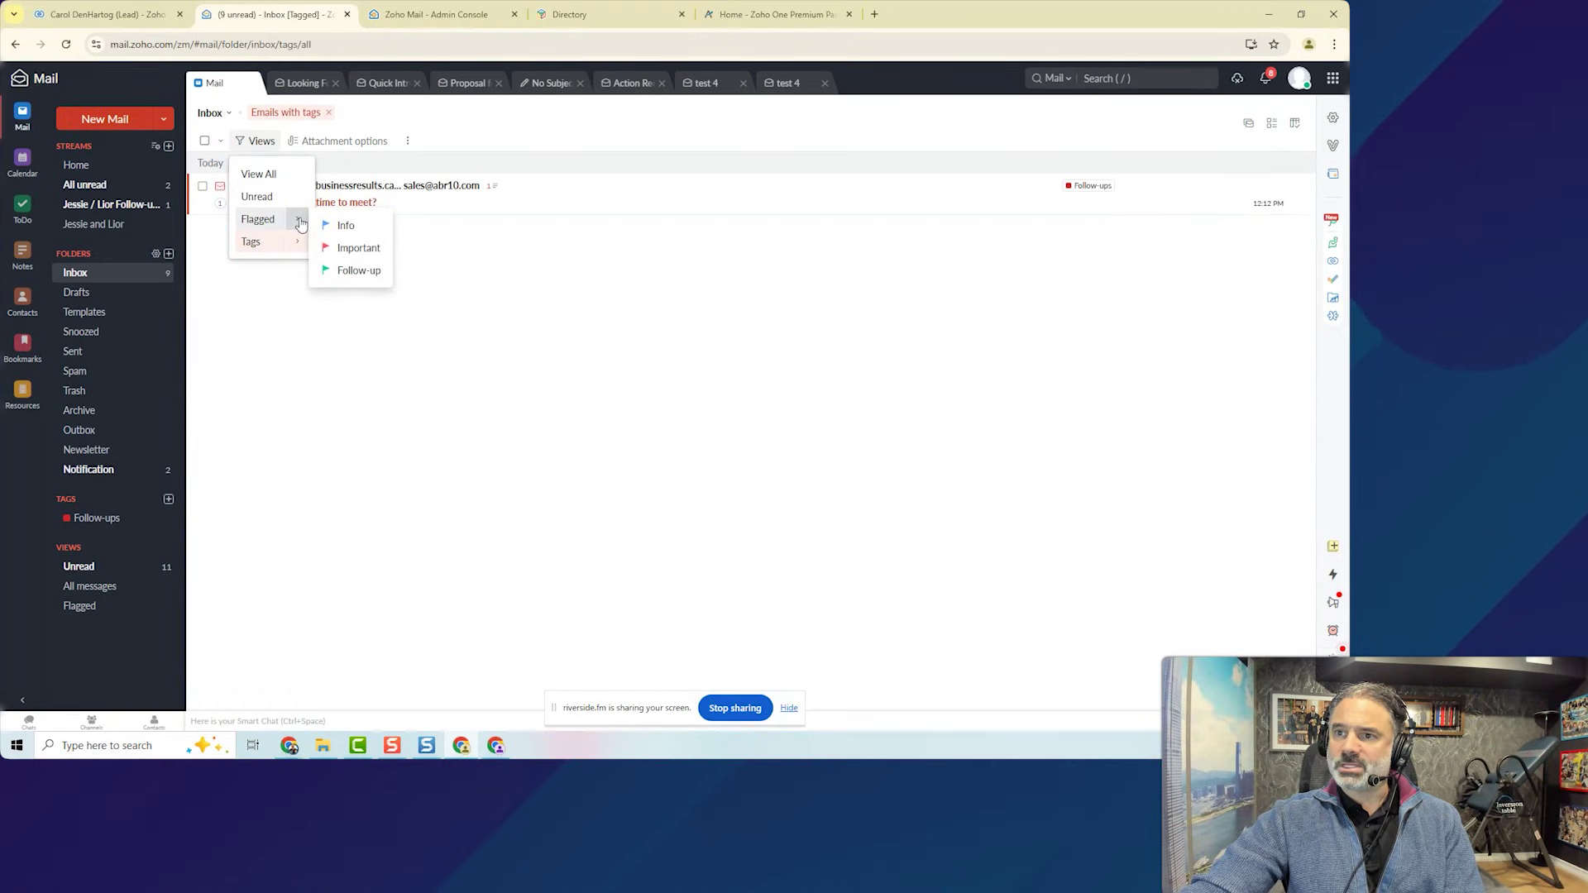
pyautogui.click(352, 250)
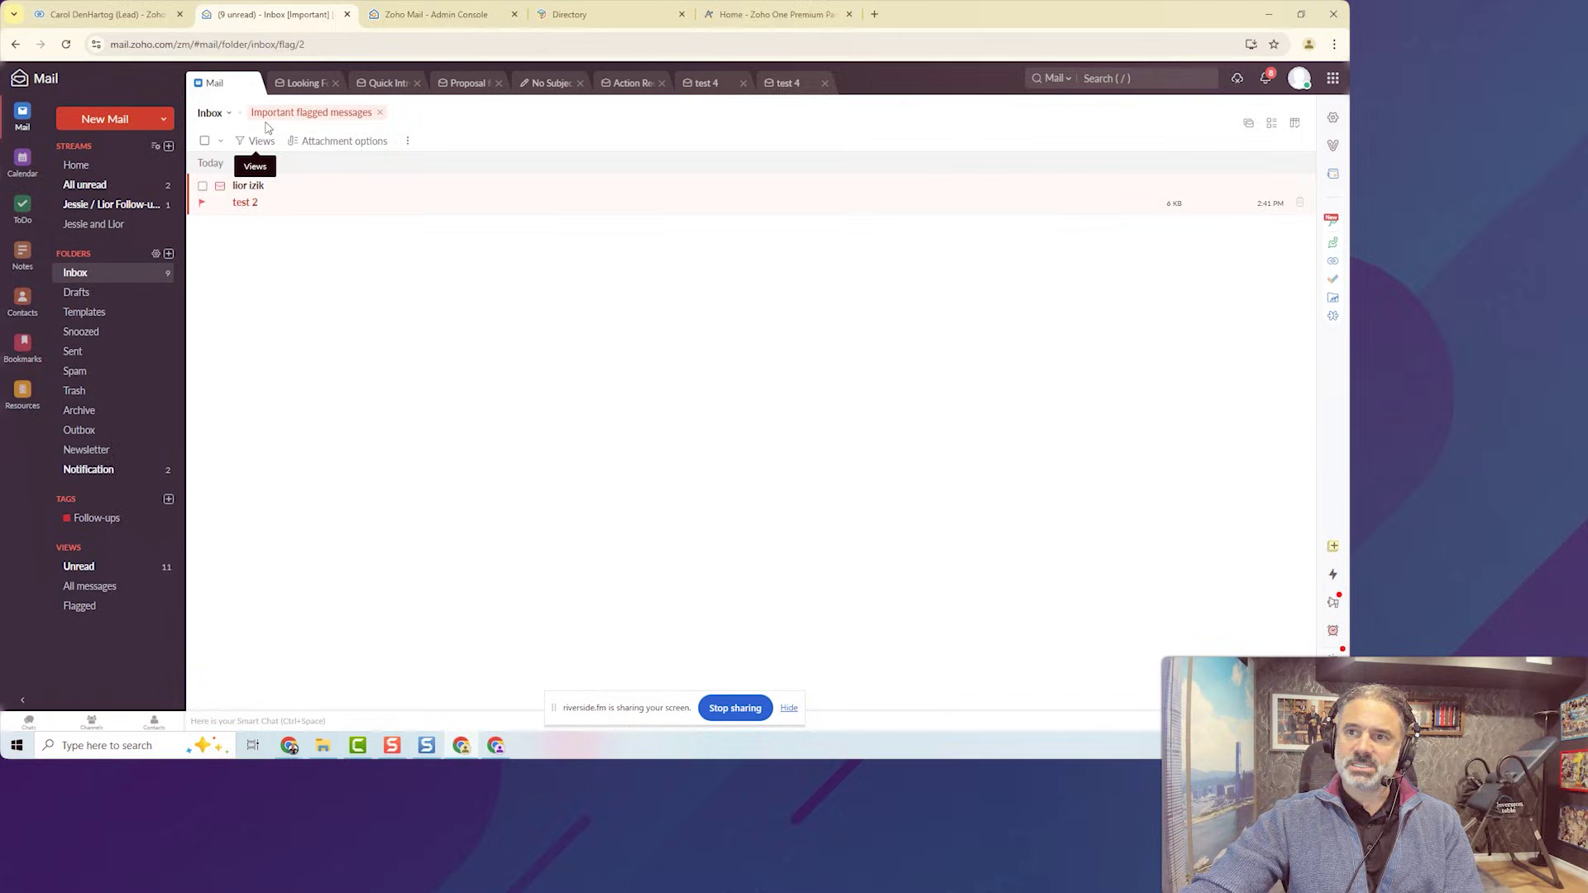
pyautogui.click(256, 140)
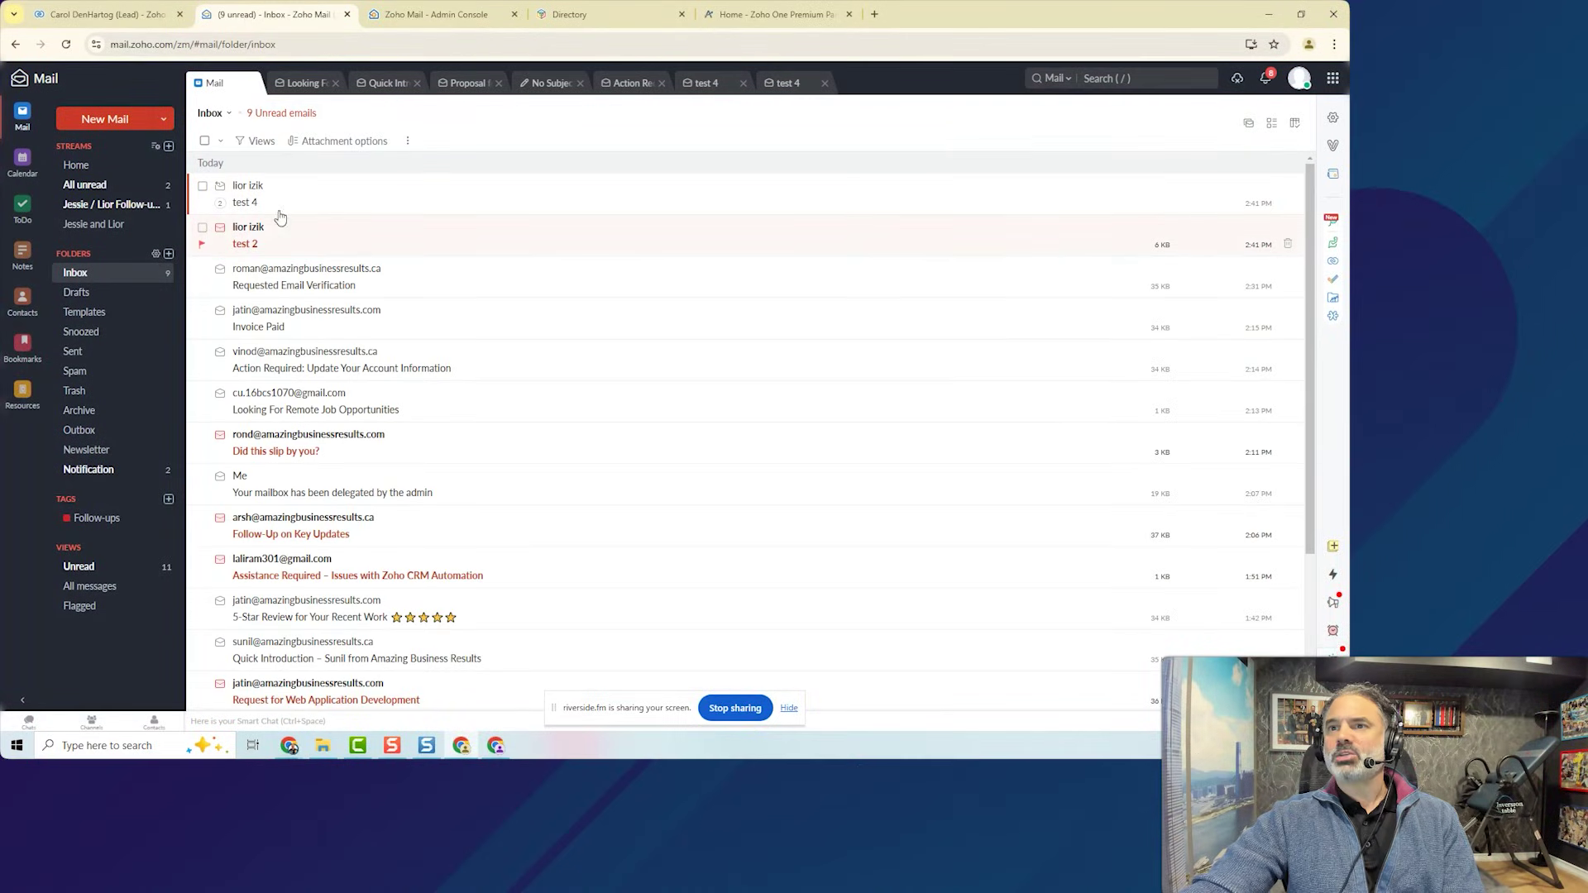
# Select the test 4 email and tag it as Follow-ups.
pyautogui.click(203, 227)
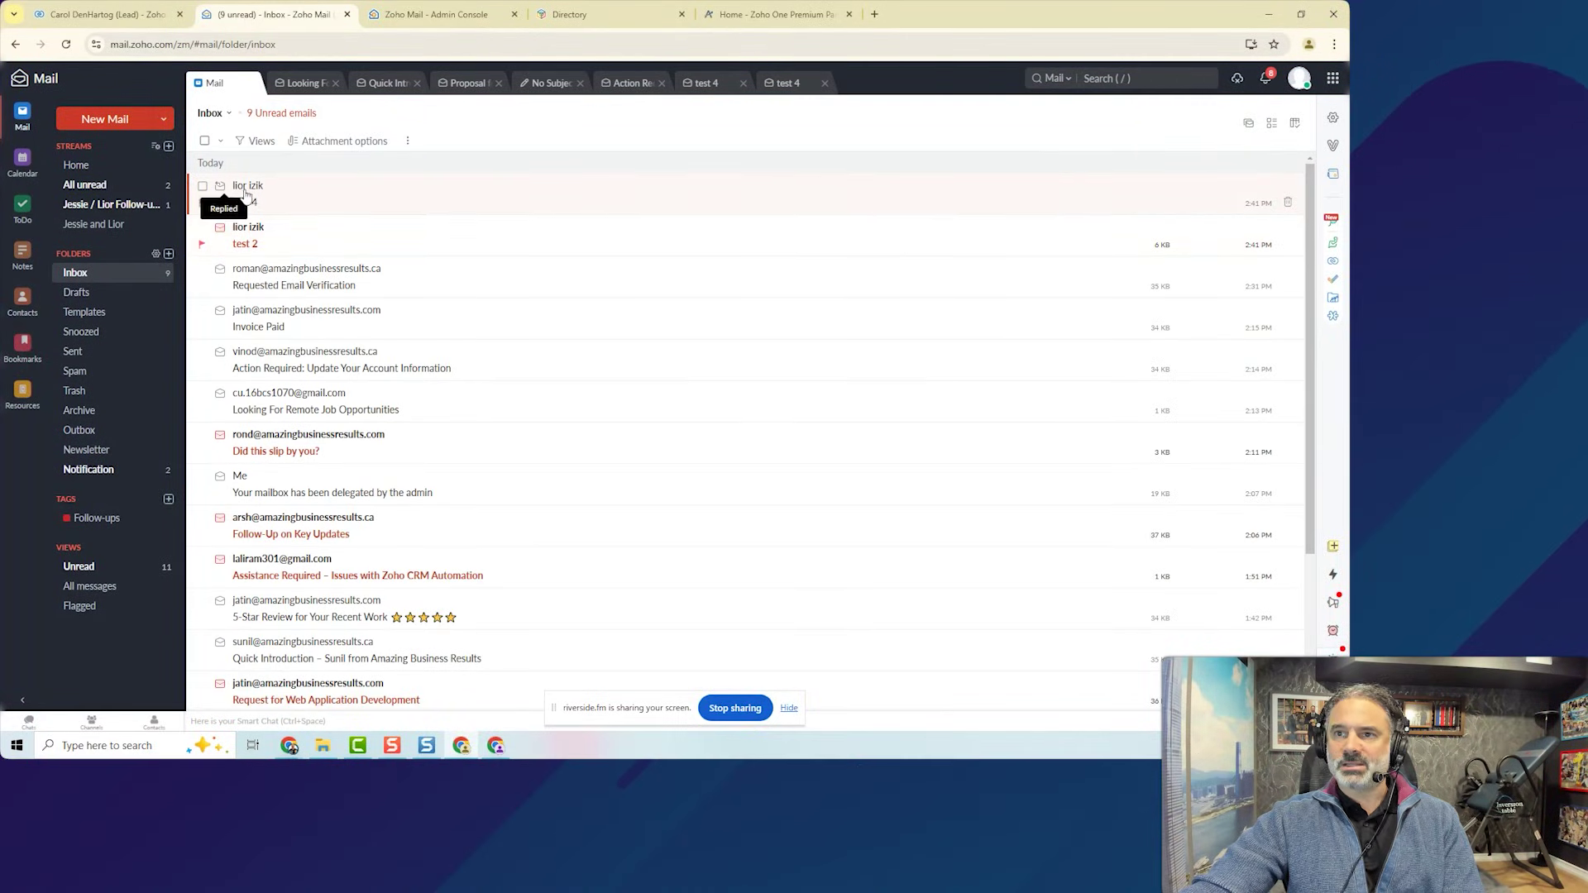
pyautogui.click(202, 186)
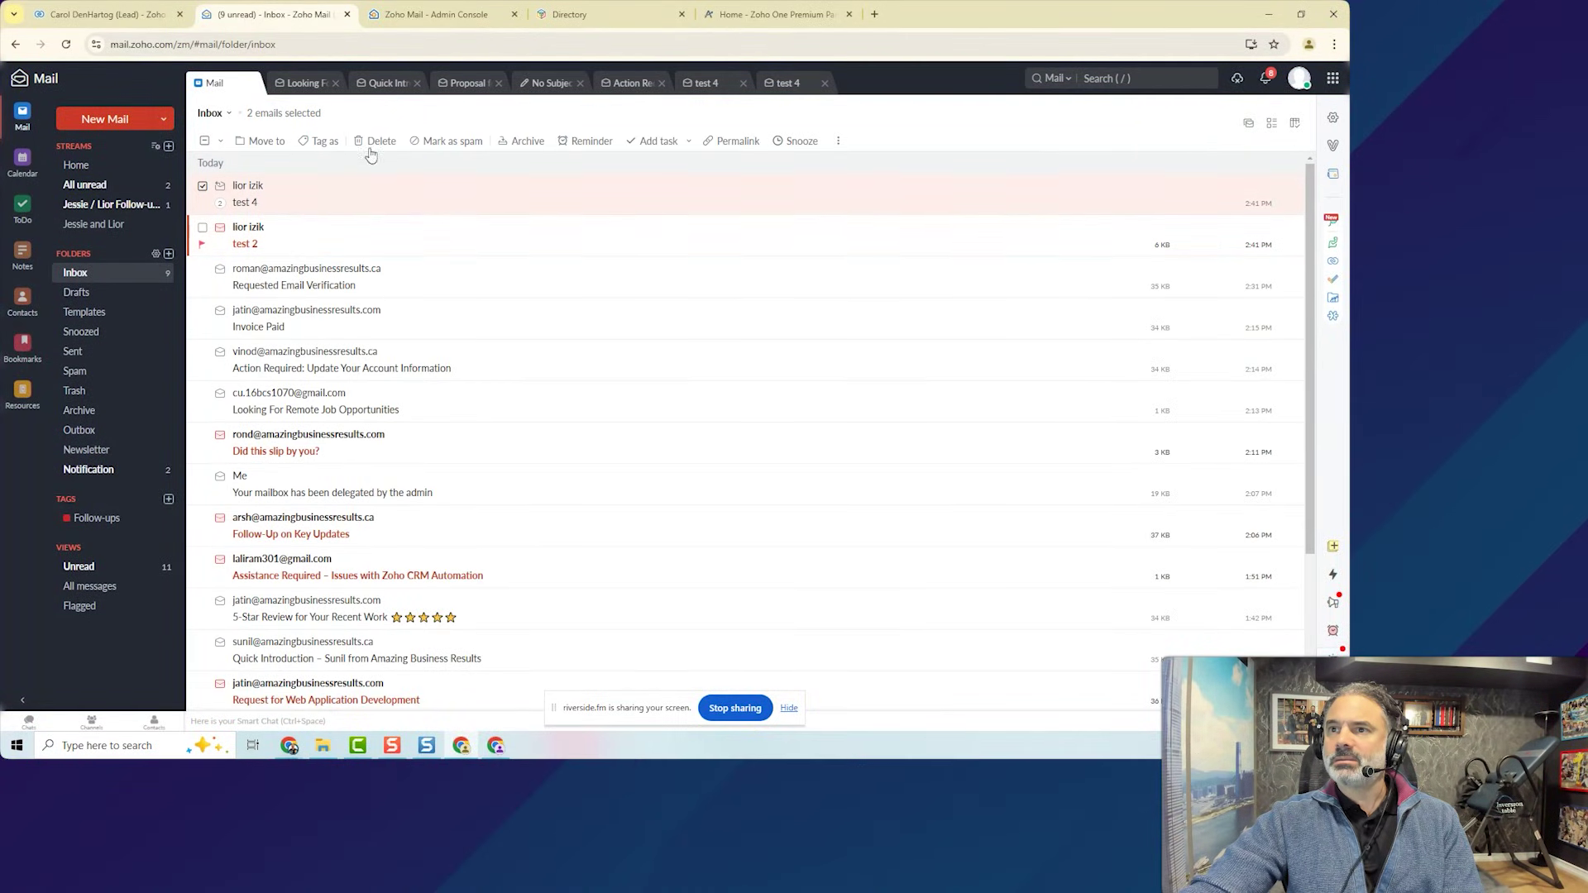
pyautogui.click(319, 140)
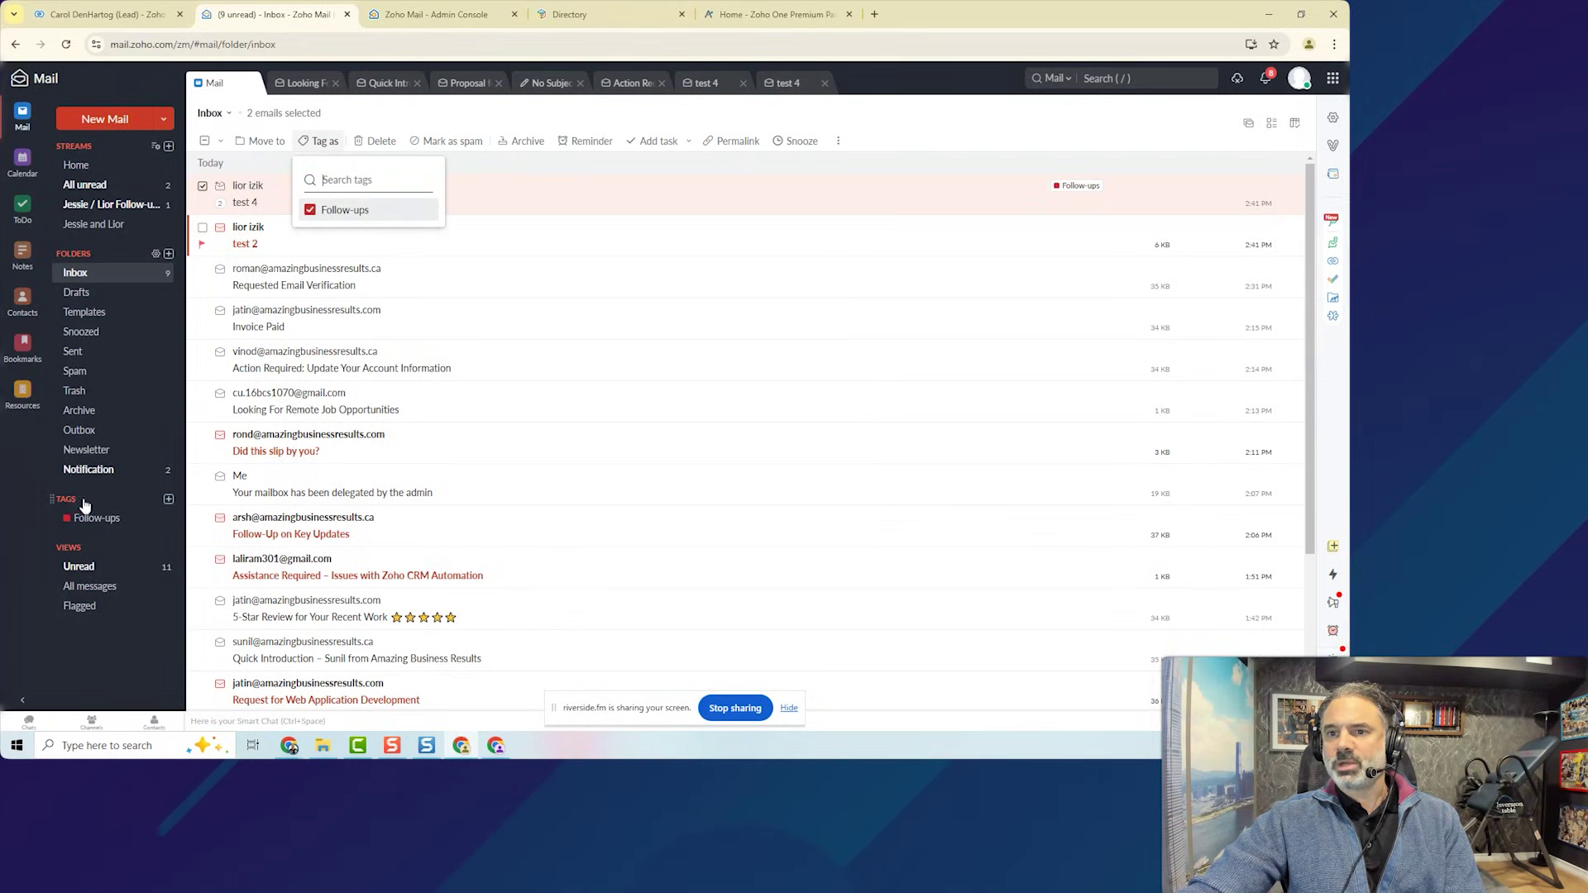
# Create a new magenta tag named Very Important.
pyautogui.click(167, 501)
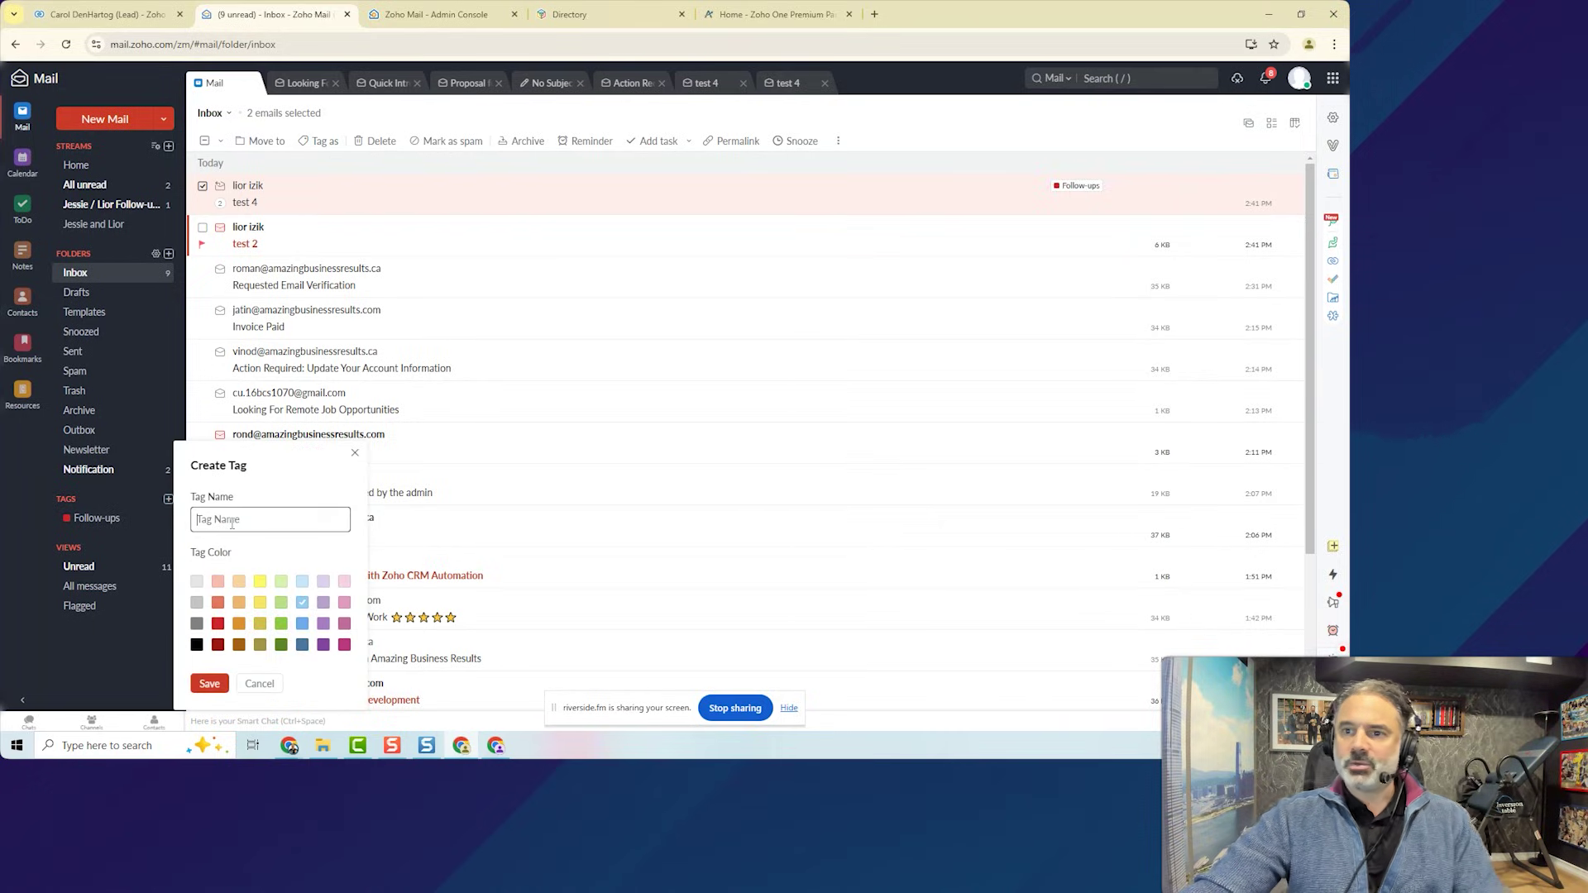
pyautogui.write('Imp')
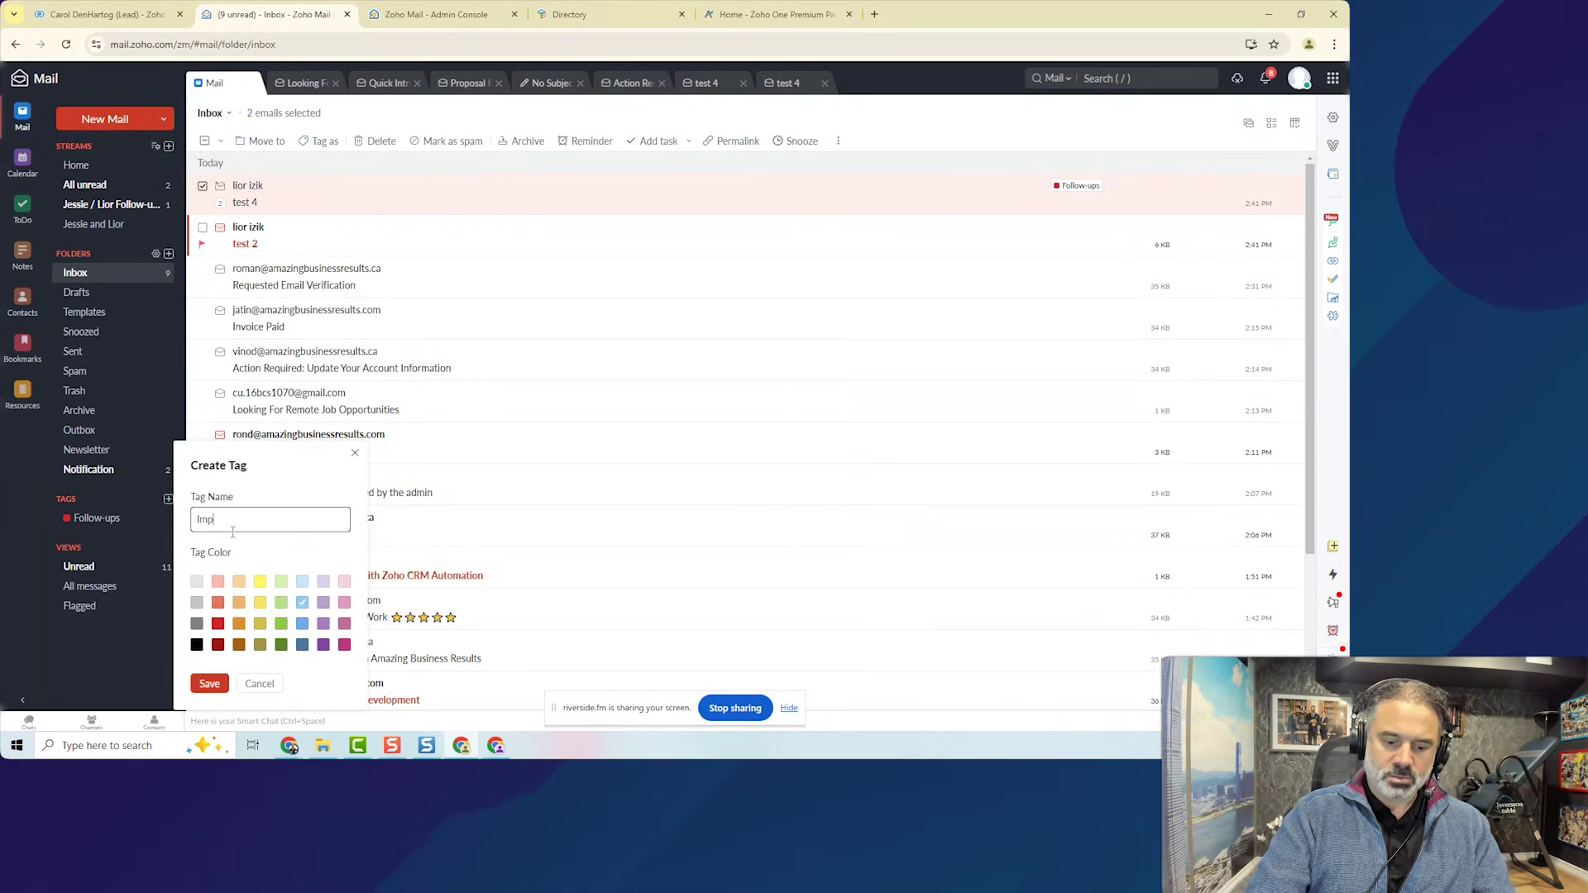
pyautogui.write('ortant')
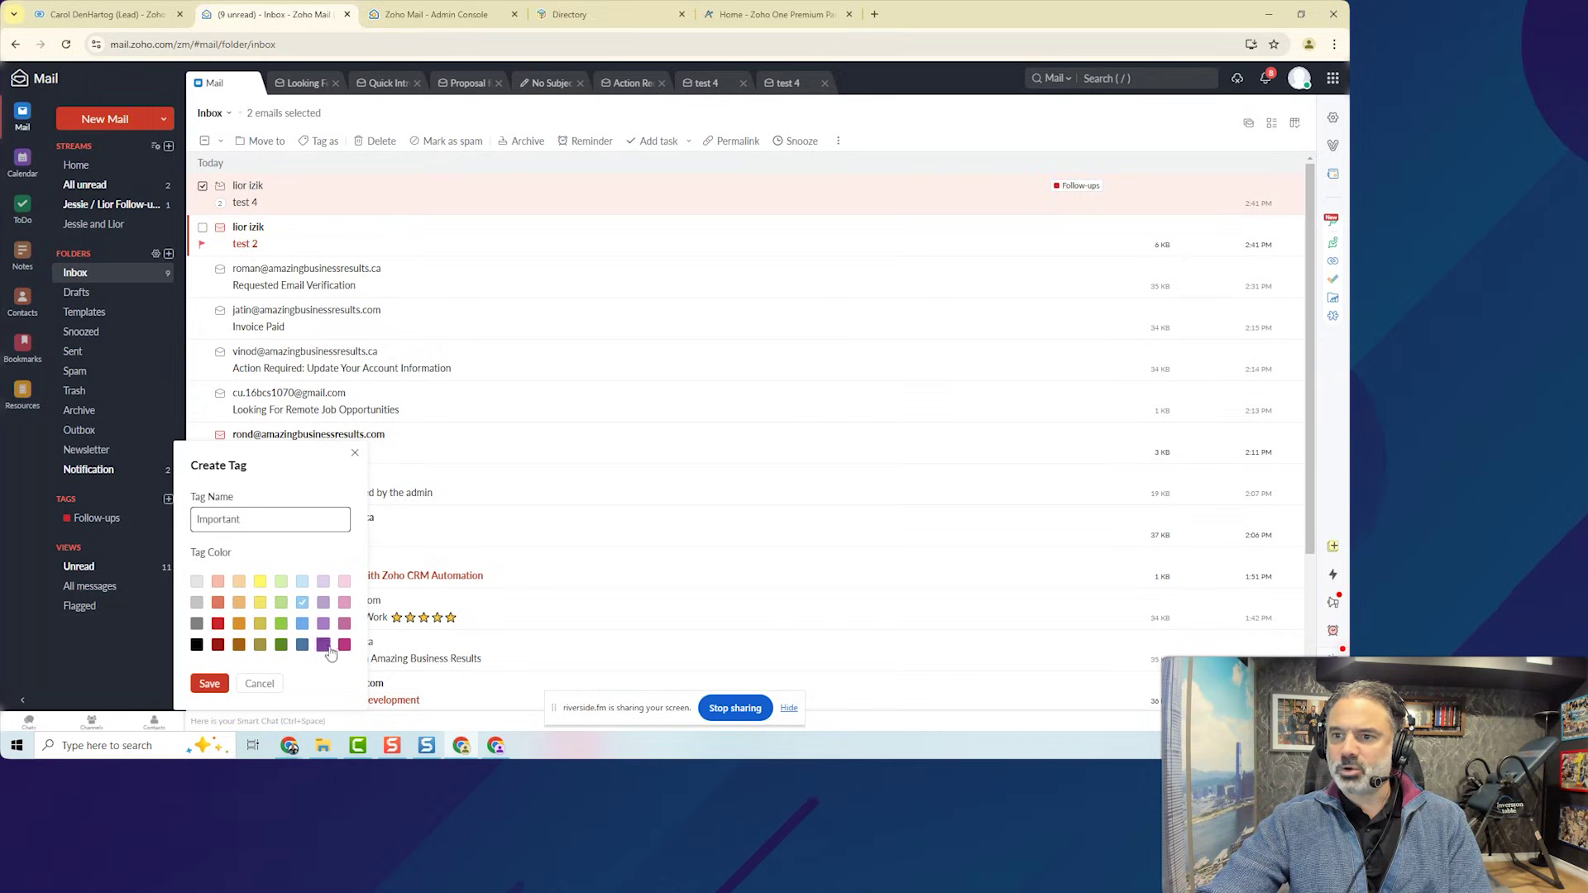
pyautogui.click(344, 644)
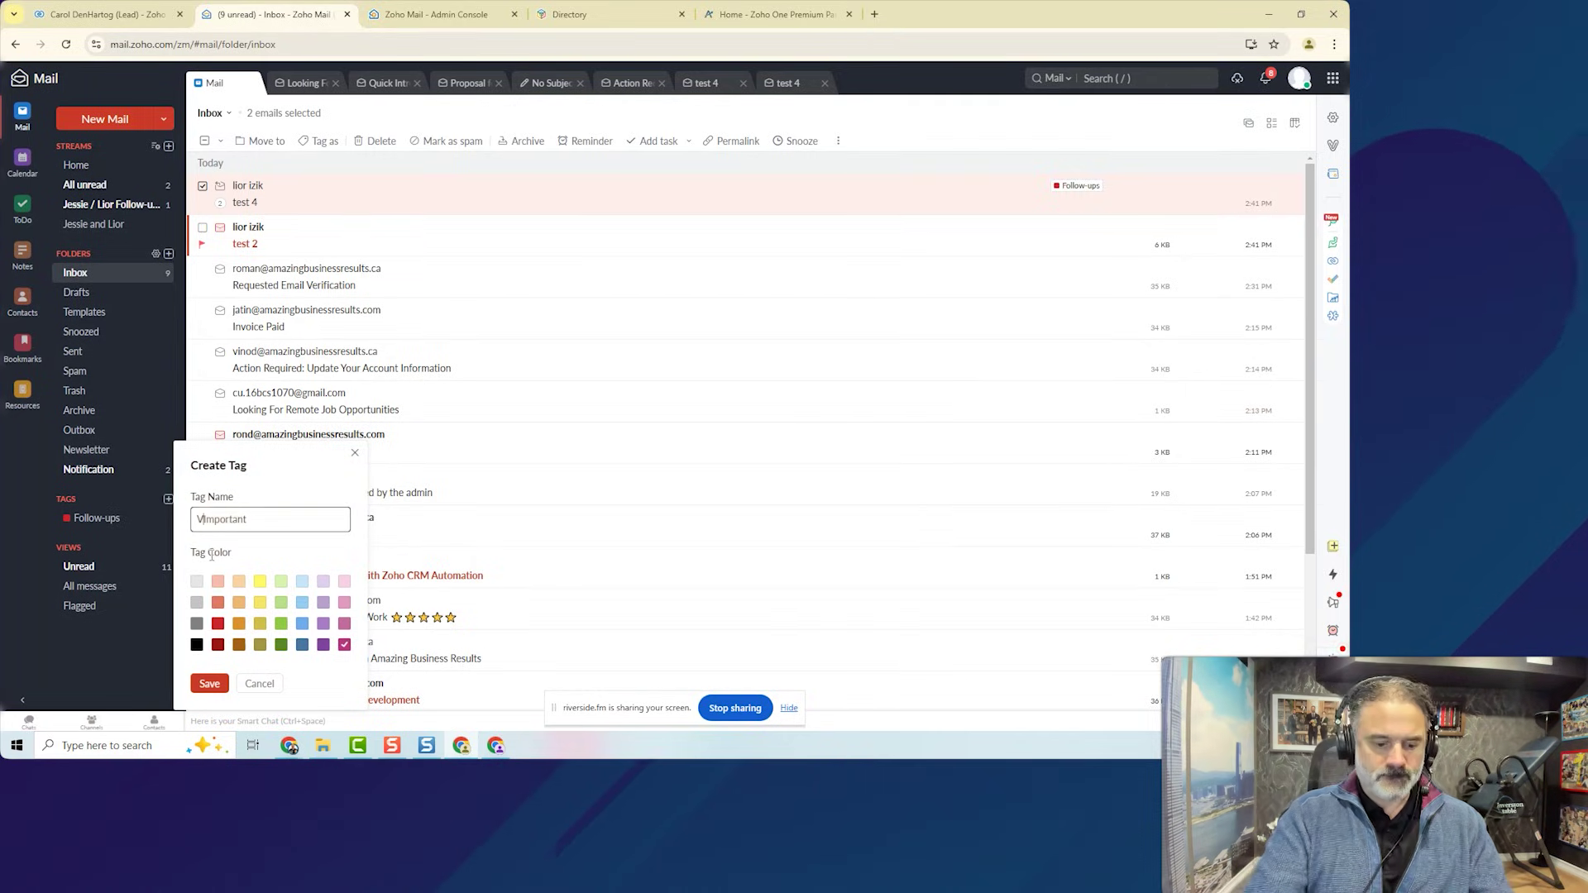
pyautogui.write('Very')
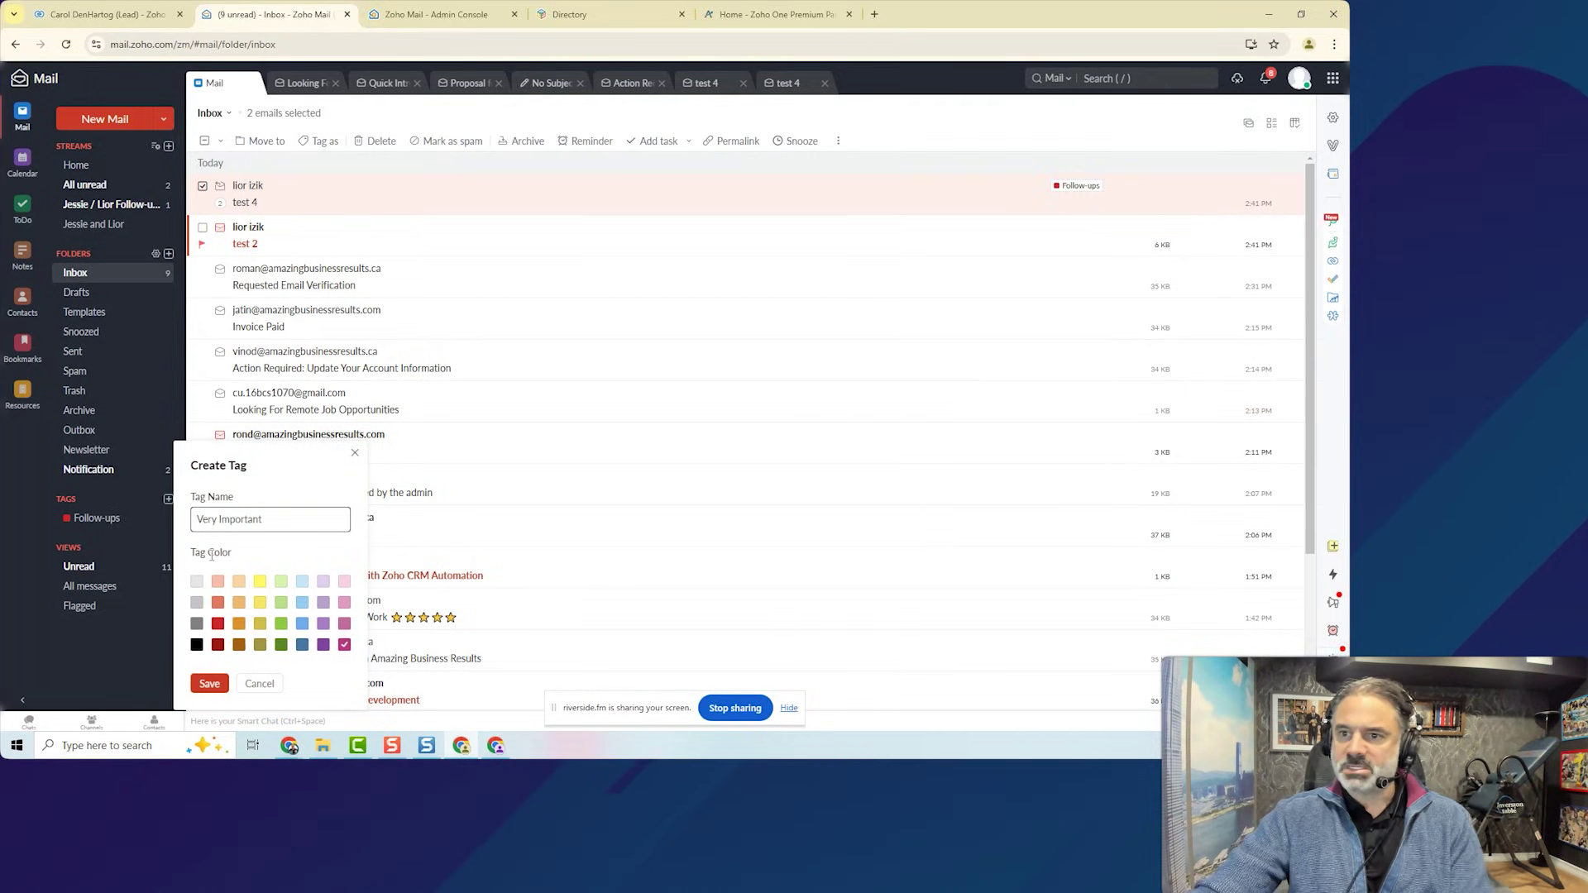
pyautogui.click(218, 685)
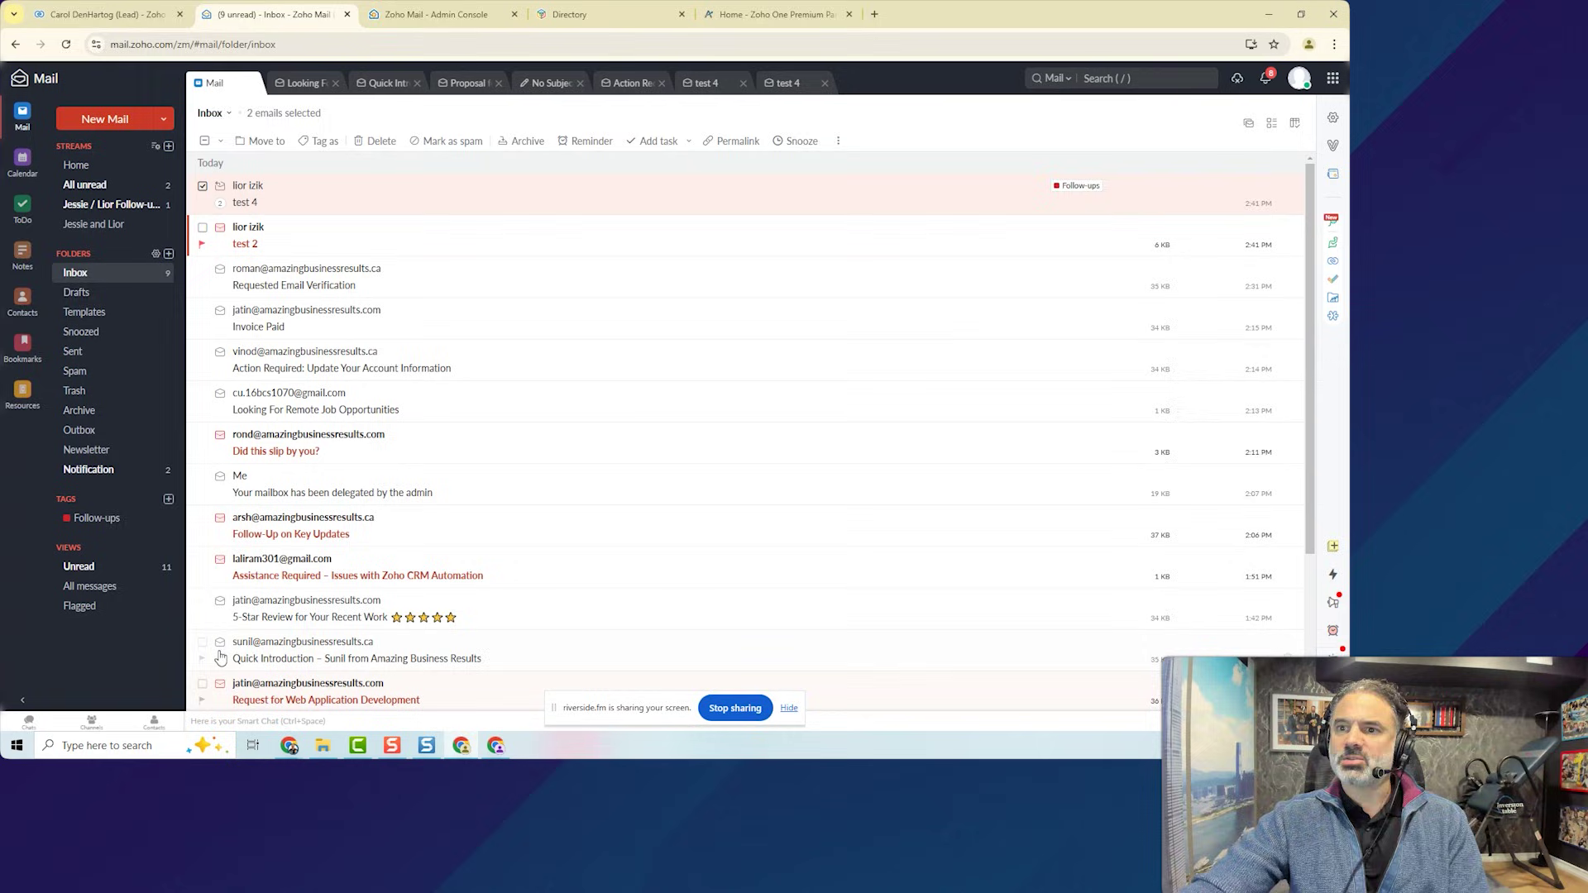
# Tag the mailbox-delegation, test 4 and CRM automation emails as Very Important.
pyautogui.click(286, 364)
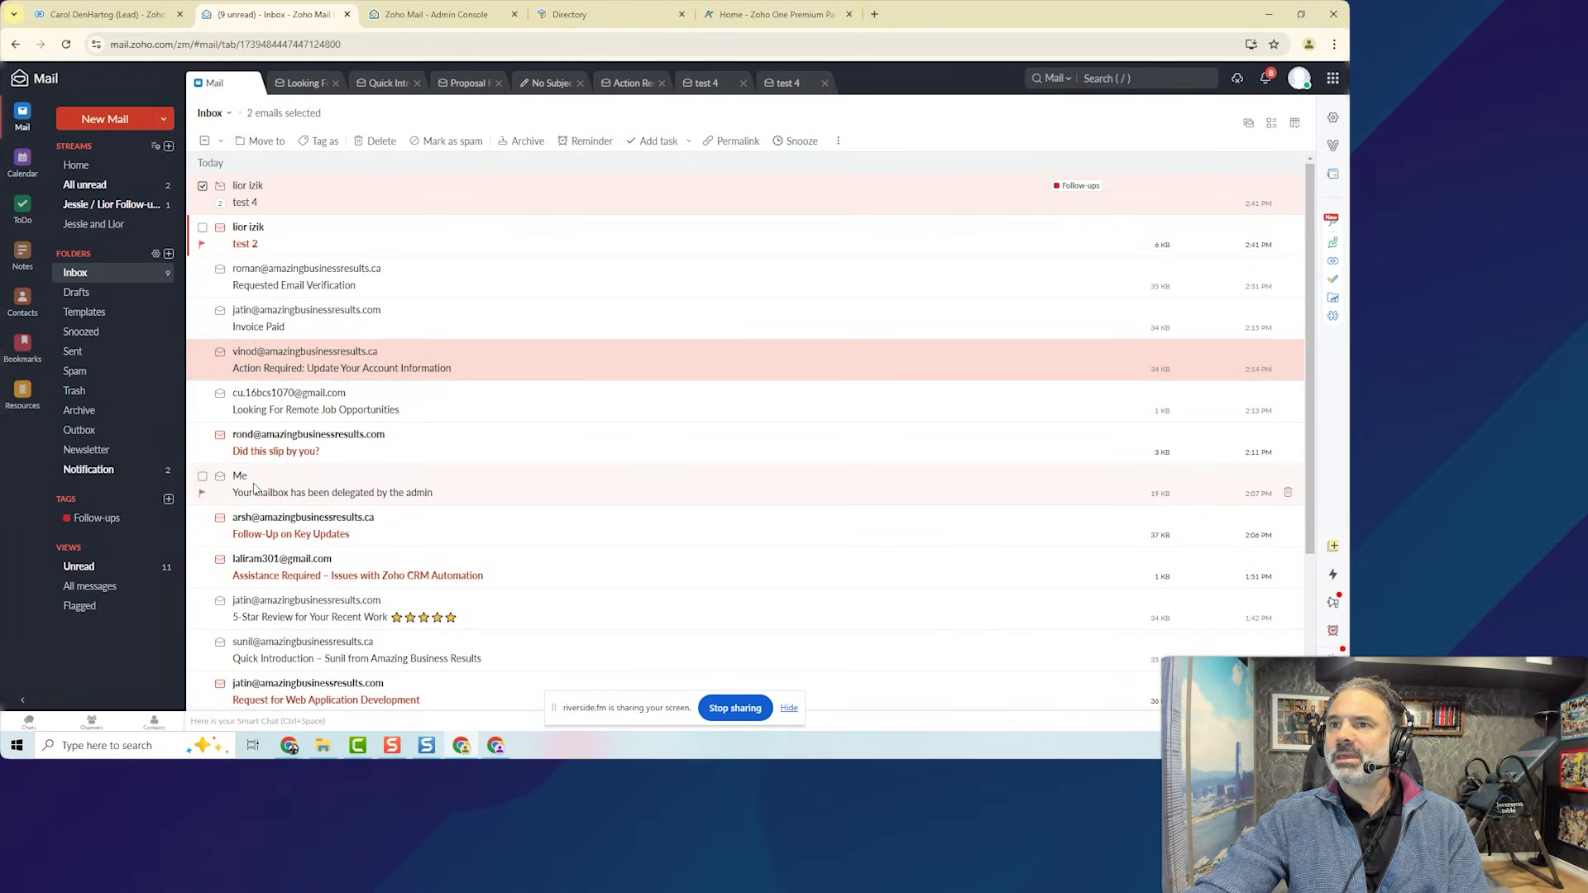
pyautogui.click(255, 489)
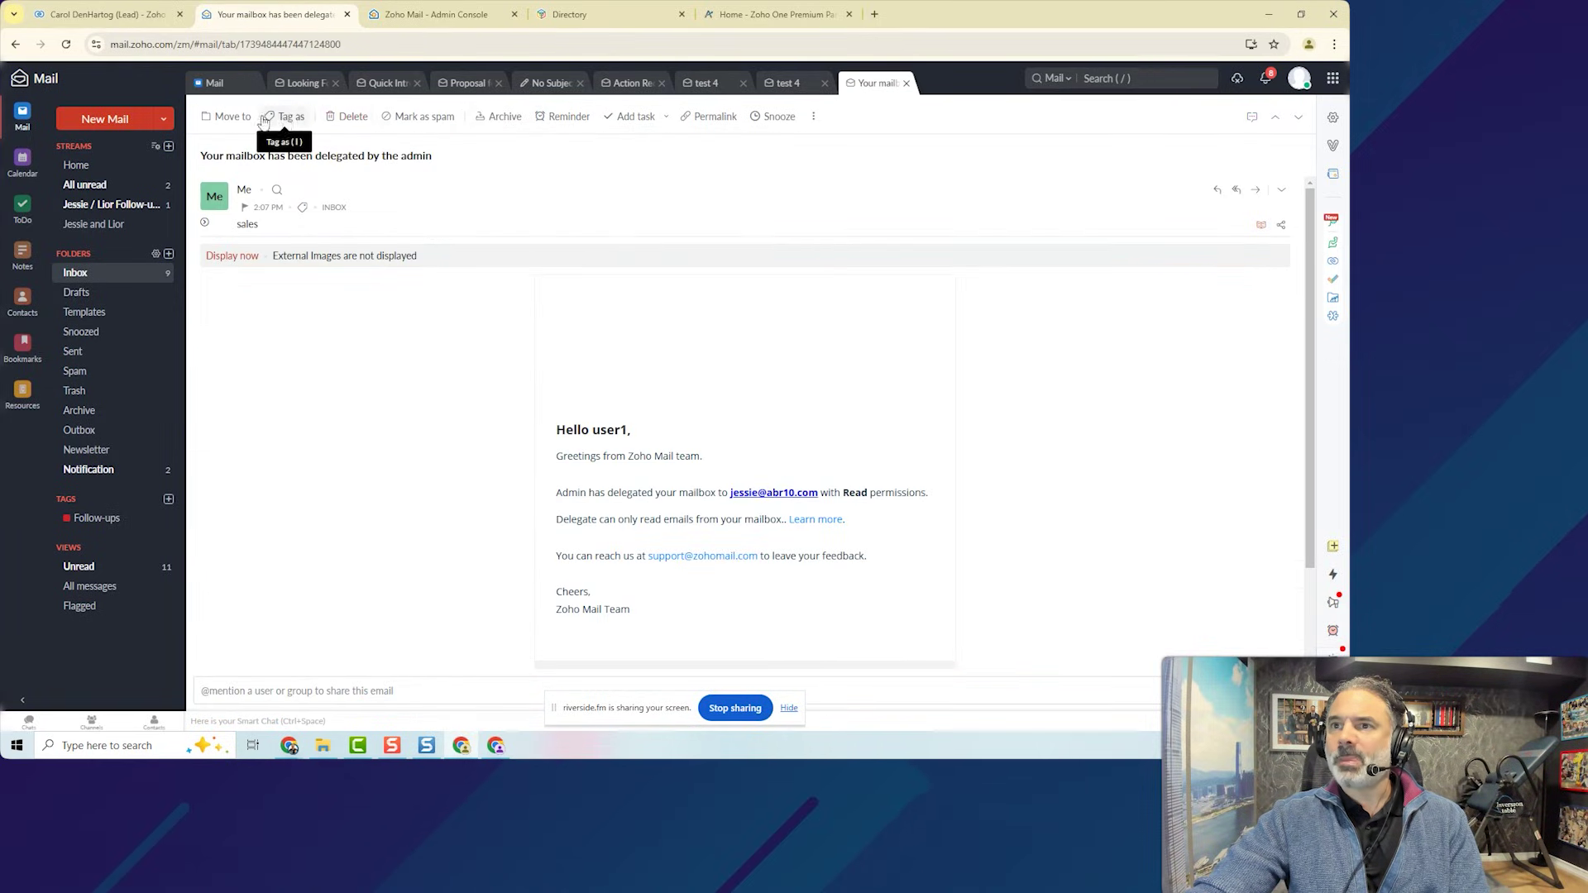
pyautogui.click(287, 130)
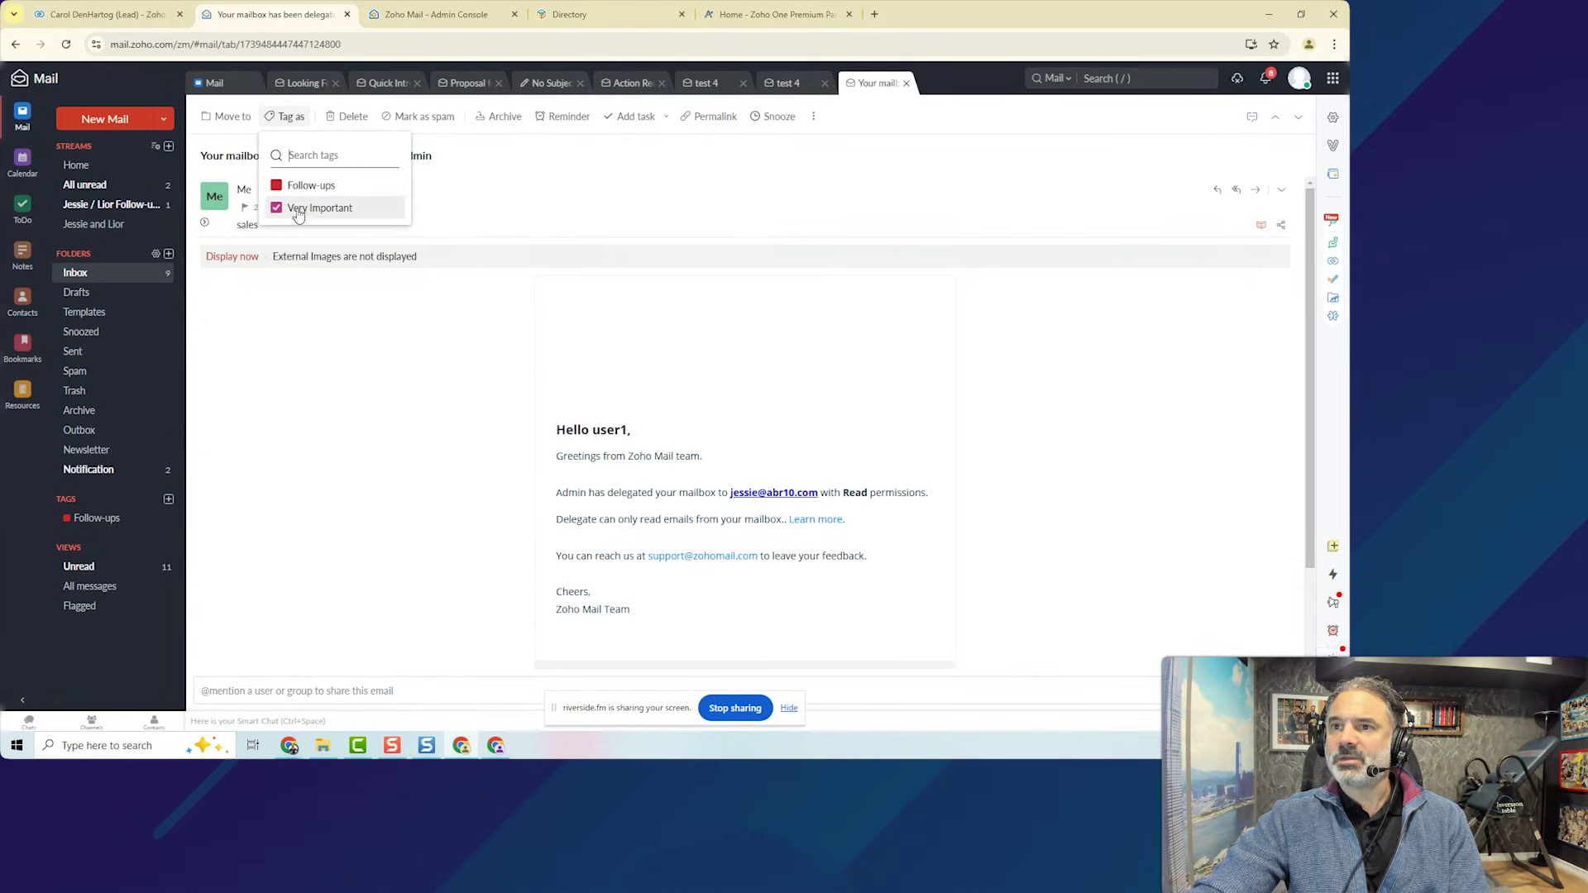
pyautogui.click(214, 83)
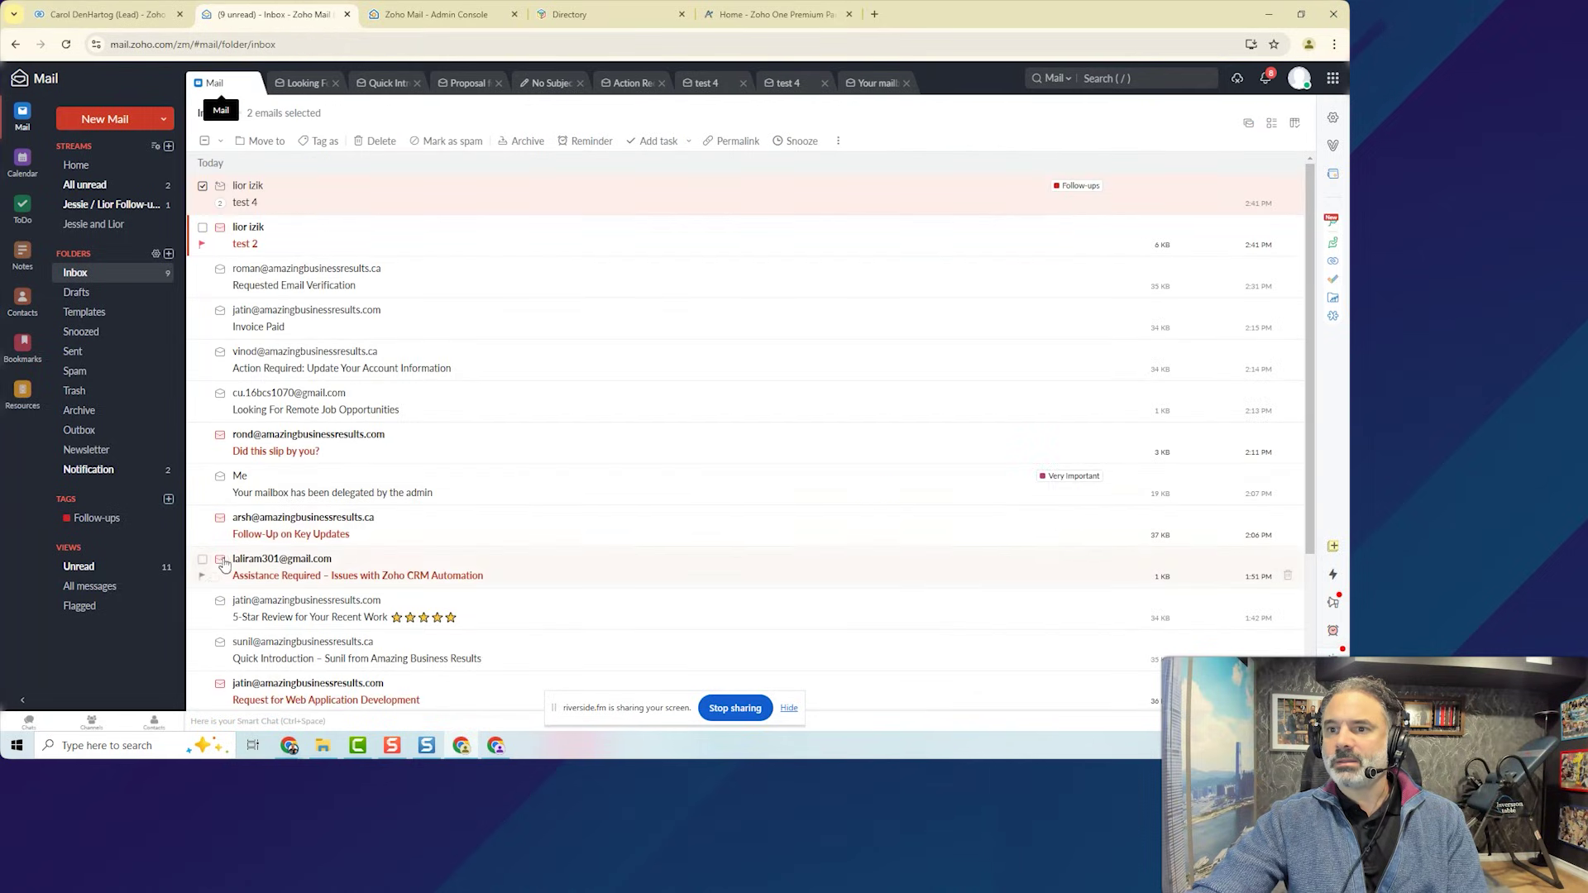
pyautogui.click(202, 561)
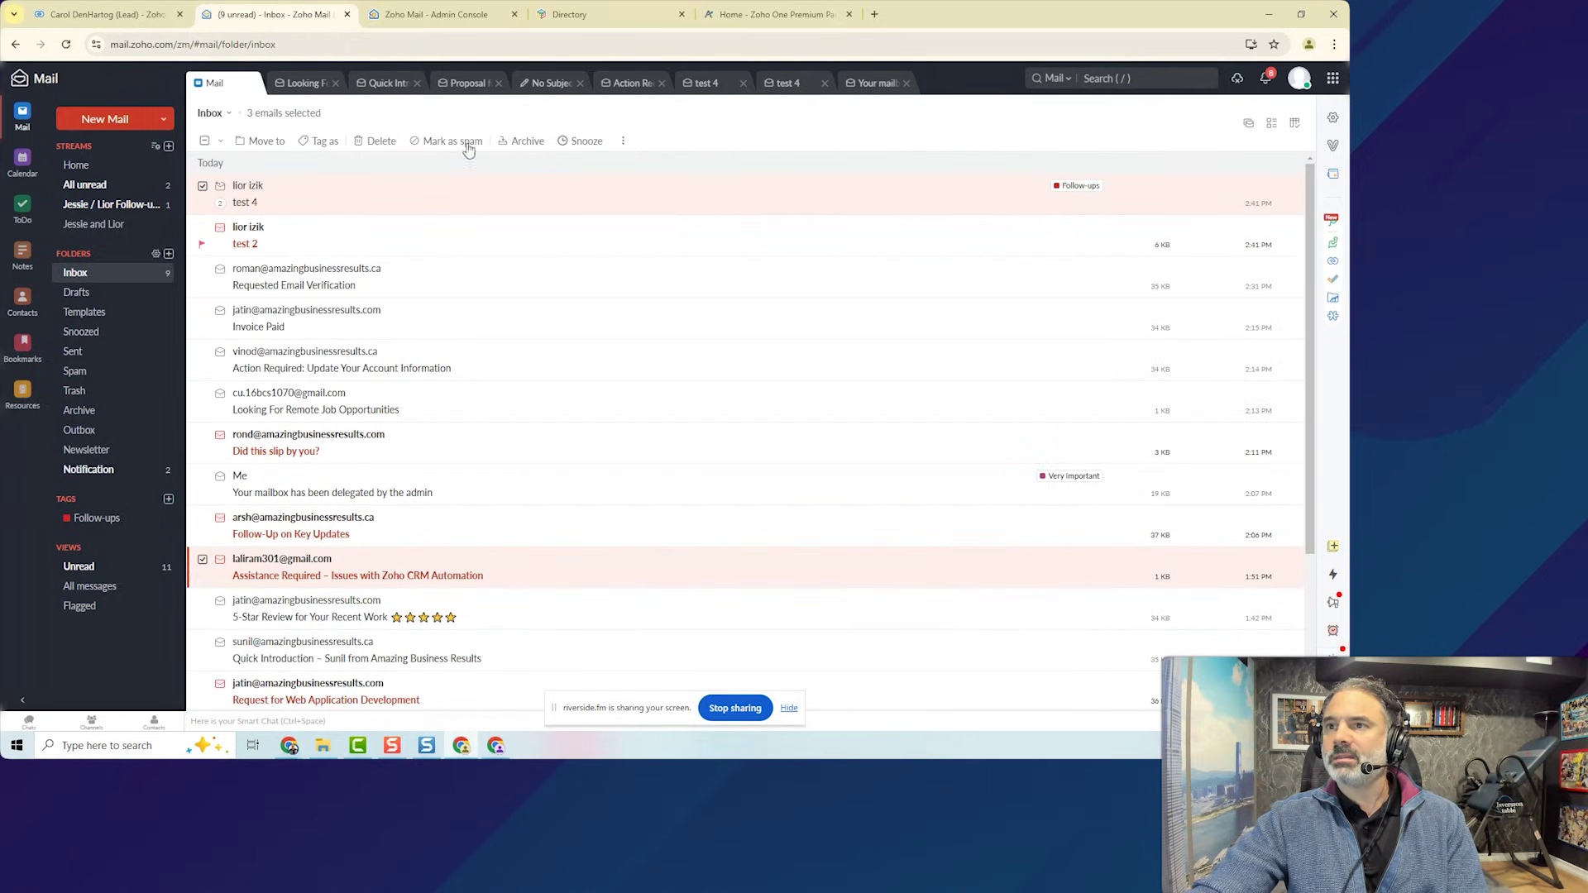
pyautogui.click(321, 141)
pyautogui.click(344, 237)
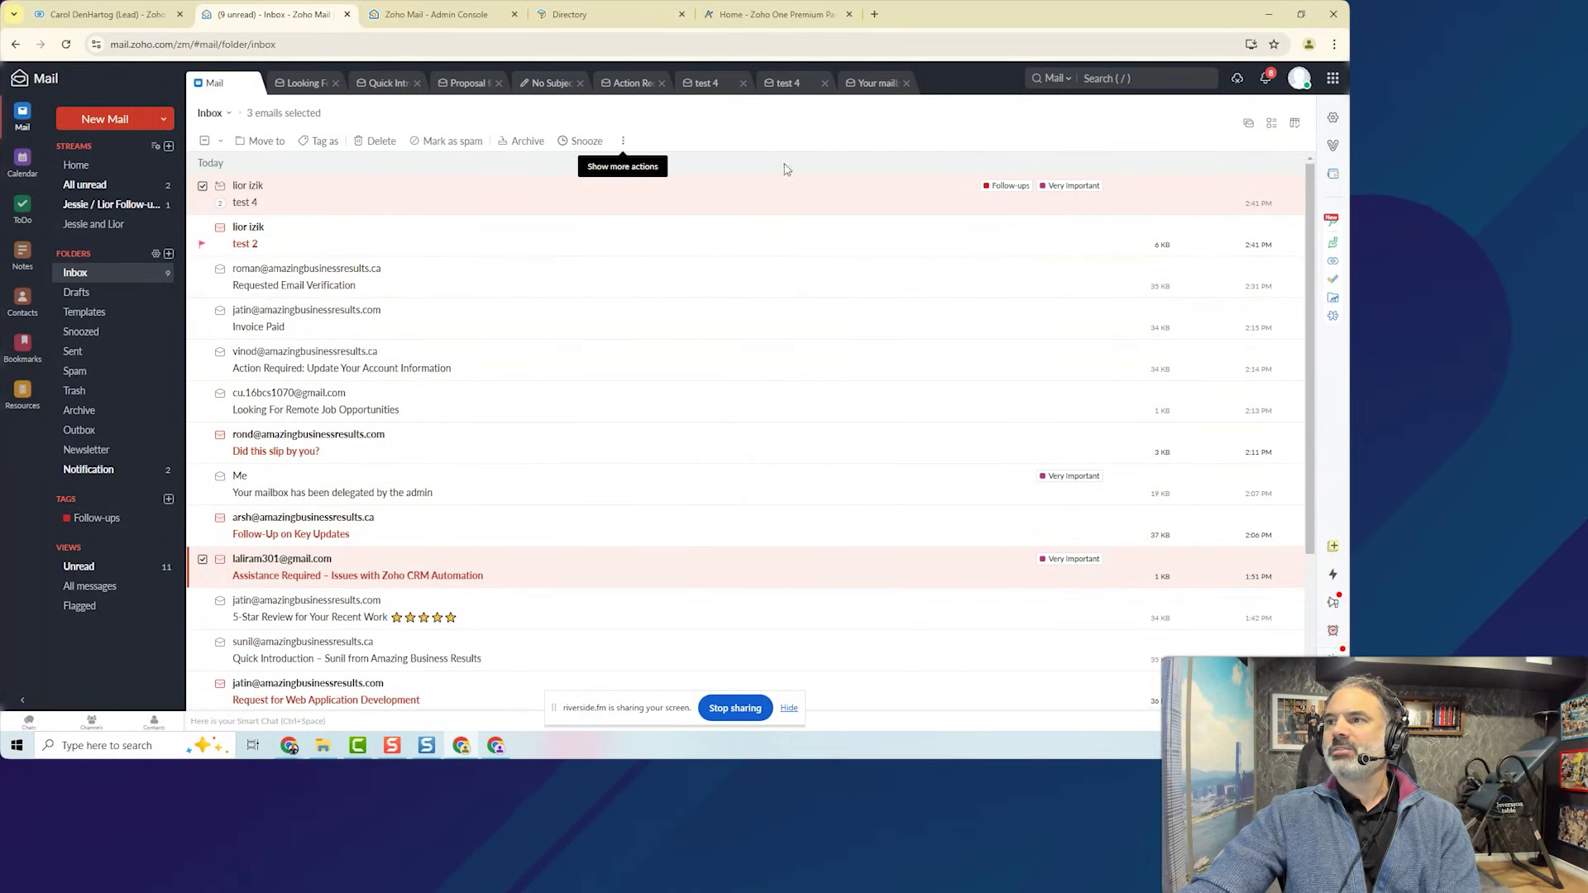
pyautogui.moveTo(962, 203)
pyautogui.mouseDown()
pyautogui.moveTo(1003, 170)
pyautogui.moveTo(1075, 162)
pyautogui.moveTo(1112, 180)
pyautogui.moveTo(1064, 191)
pyautogui.mouseUp()
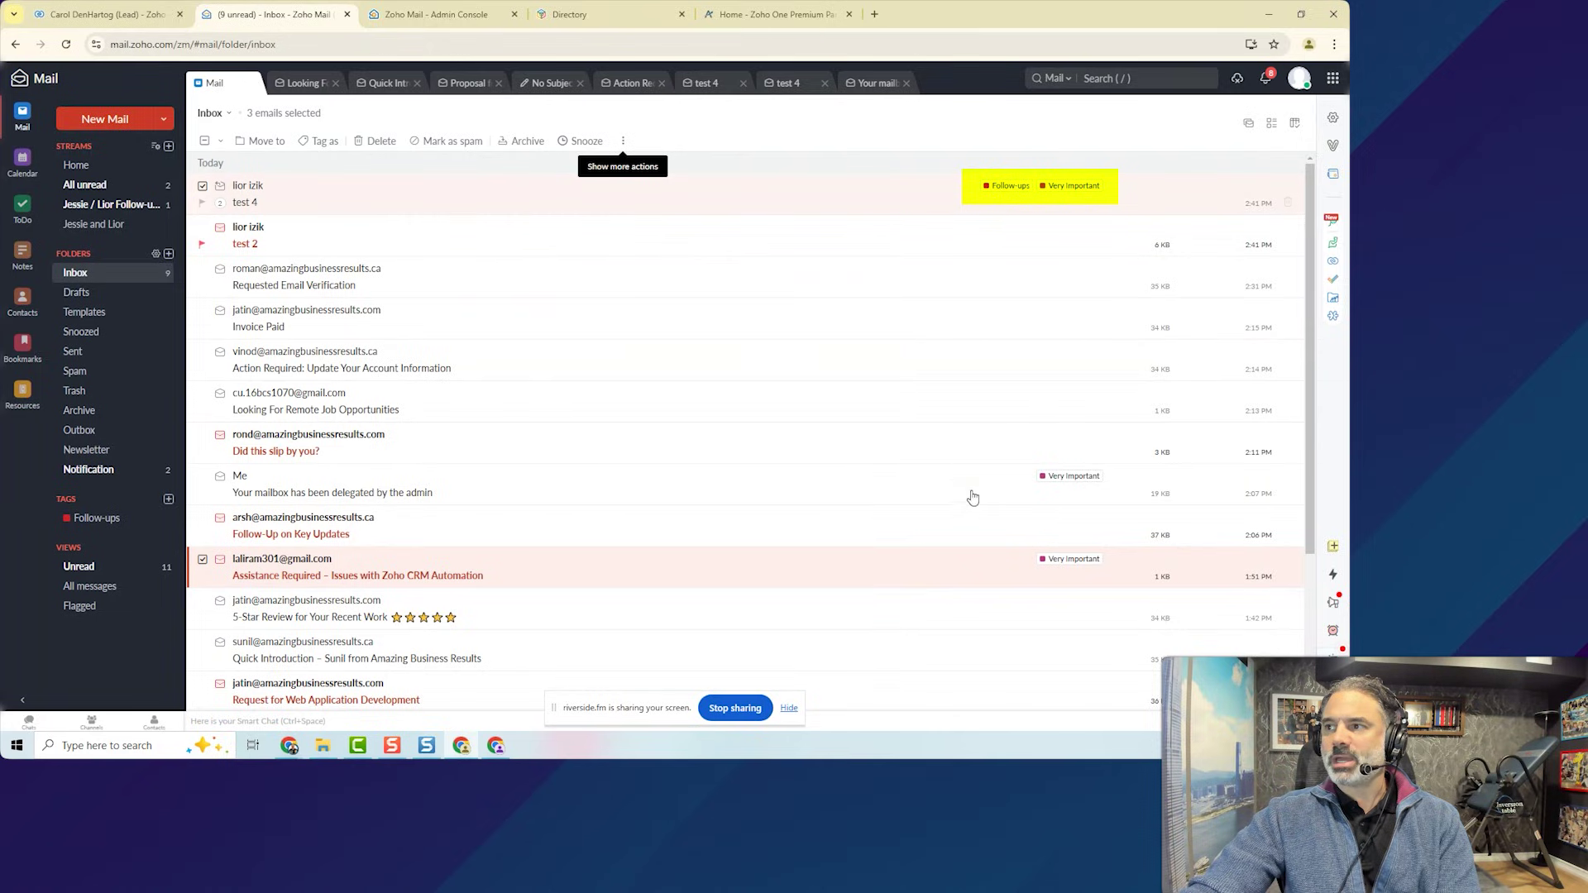
pyautogui.click(1333, 119)
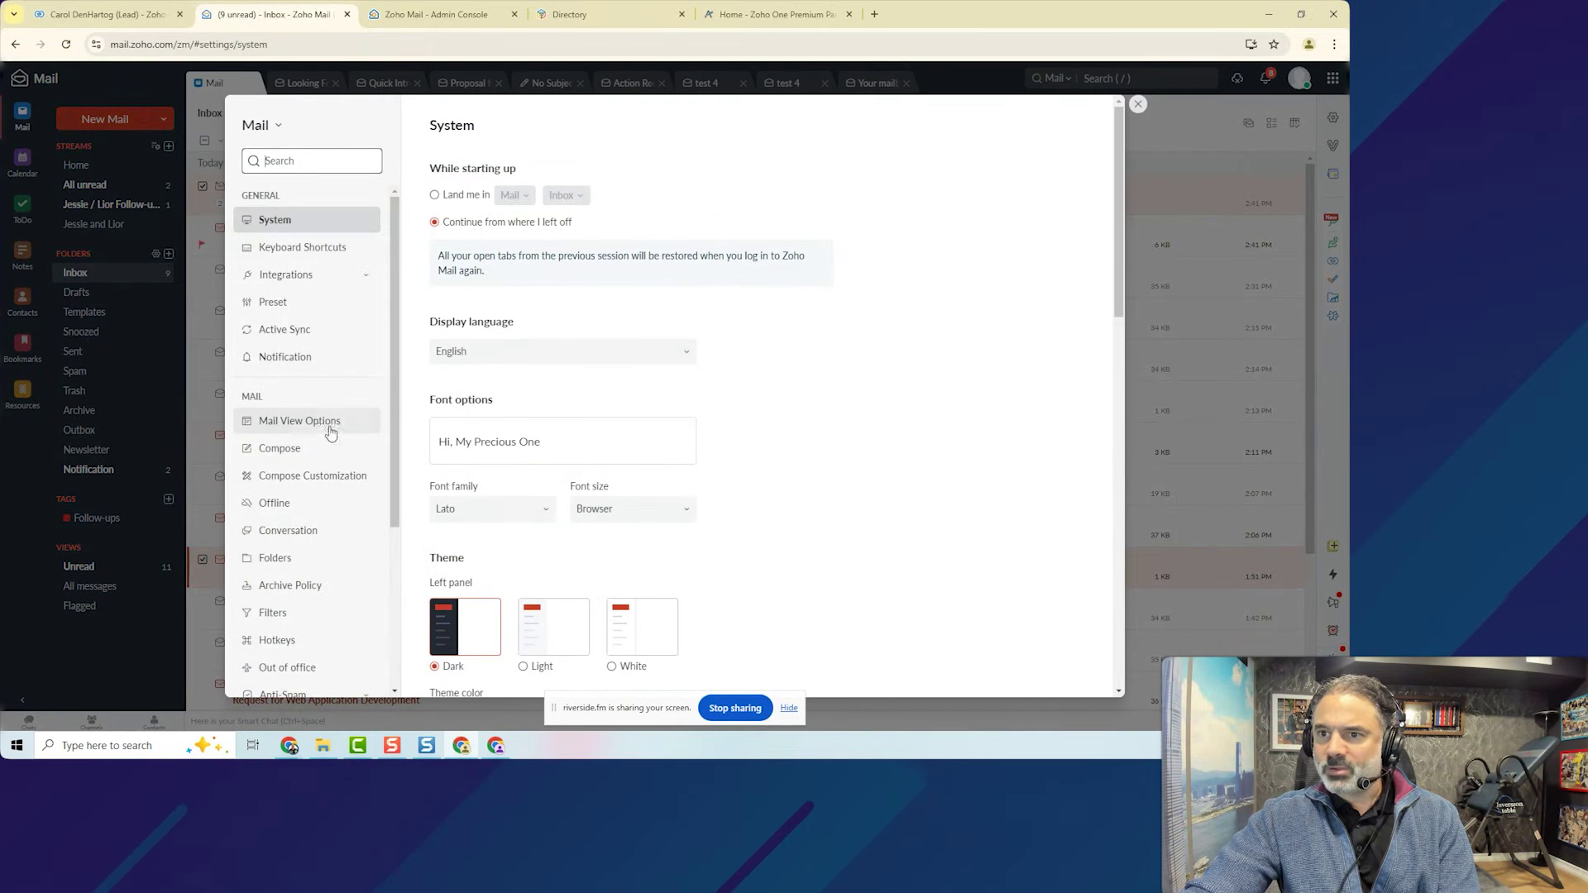
# Enable 'Display emails with their respective tag colors' in Mail View Options, then close Settings.
pyautogui.click(291, 173)
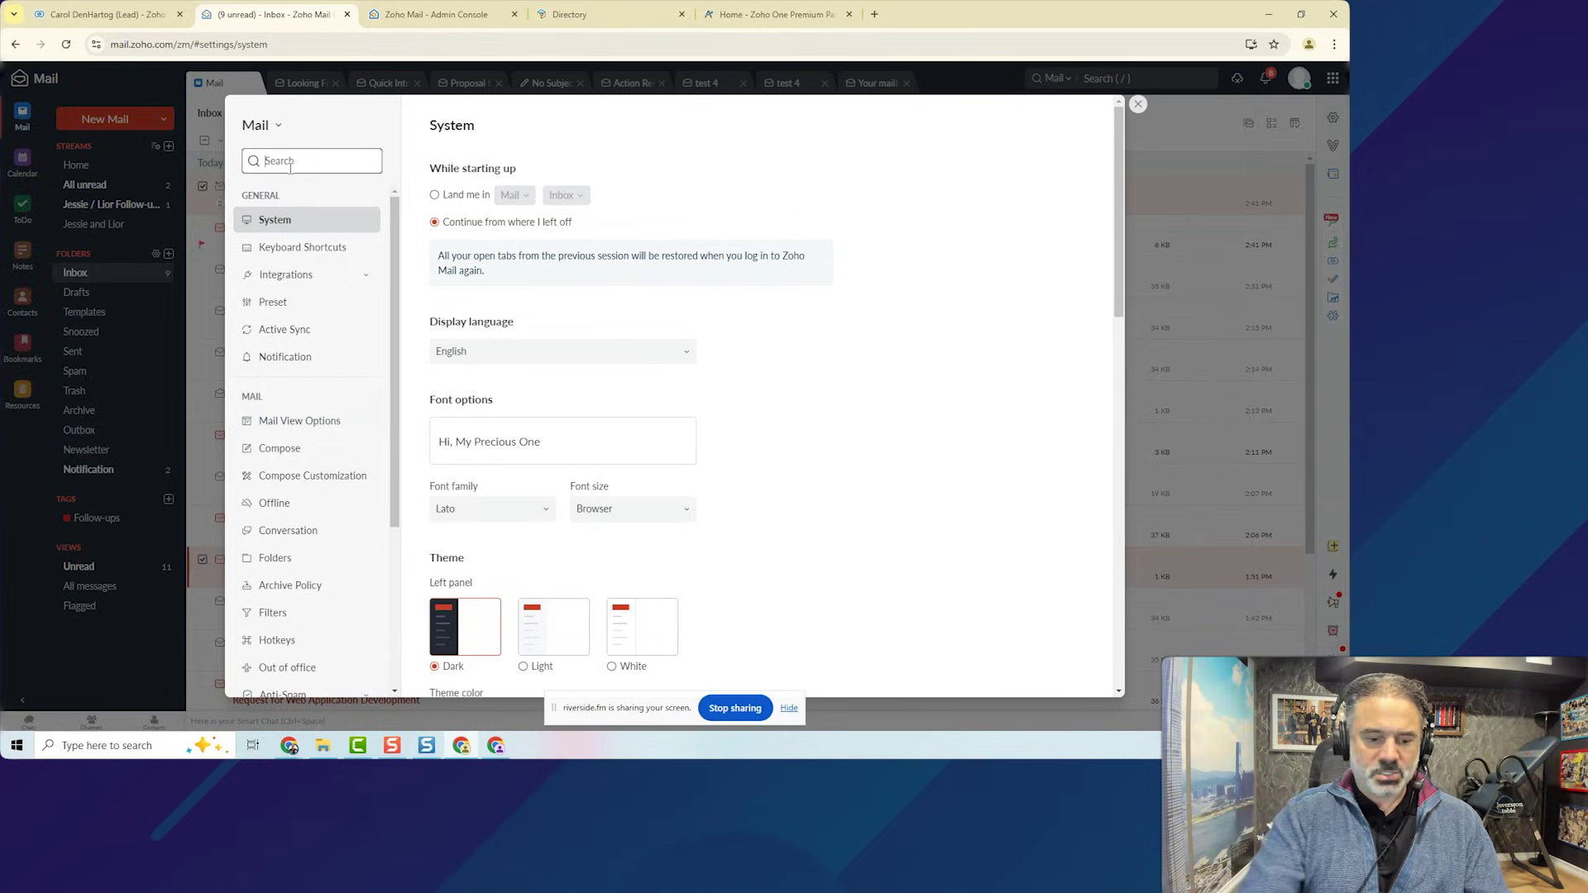
pyautogui.write('tag')
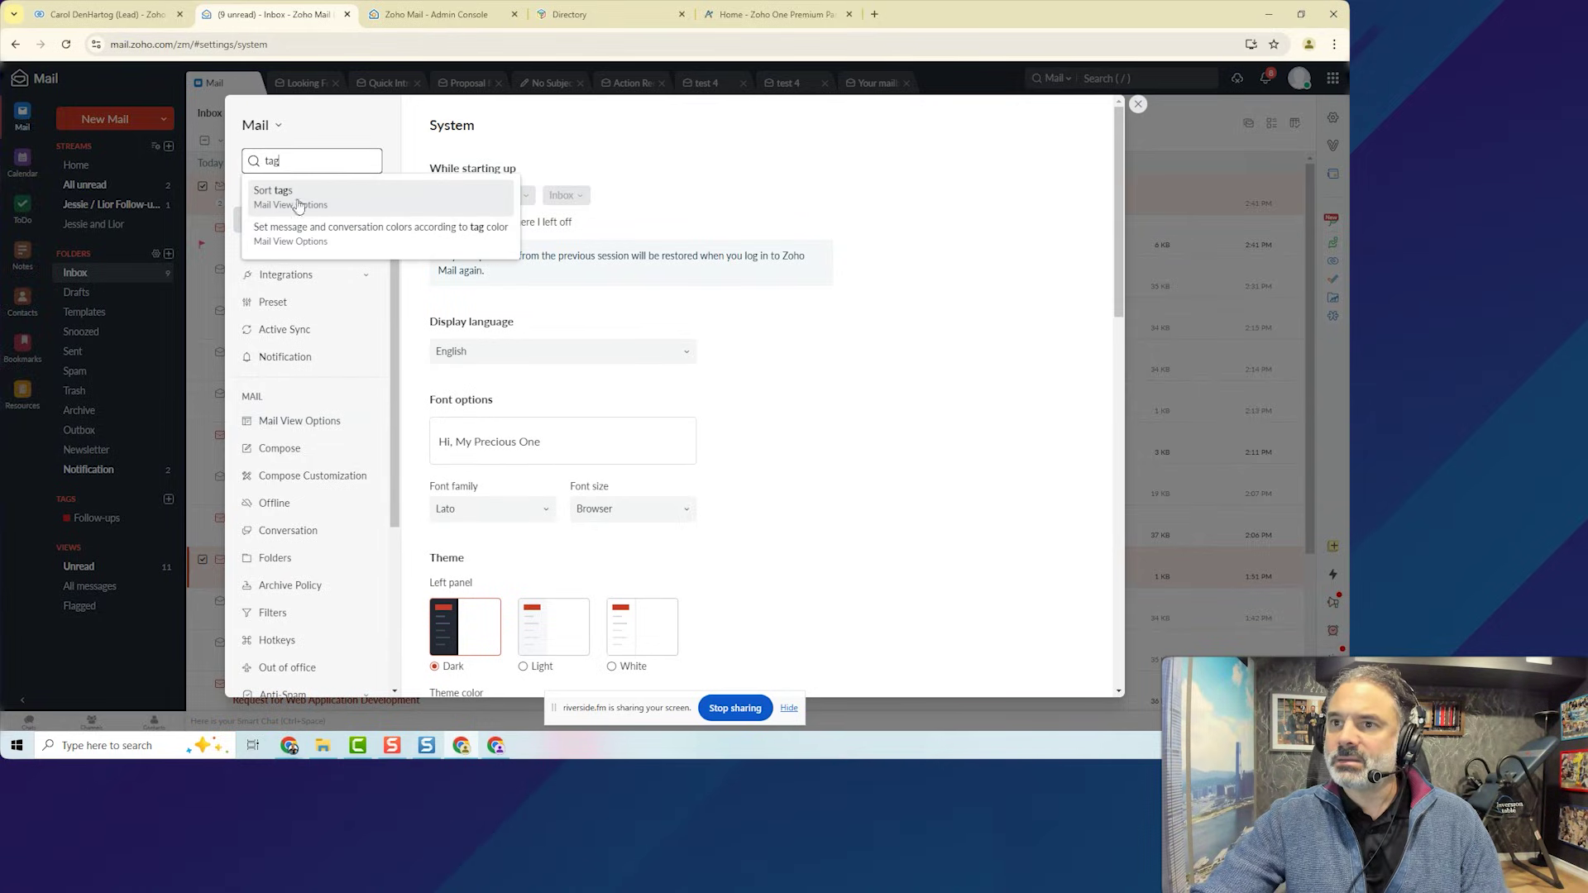
pyautogui.click(298, 206)
pyautogui.scroll(-2, 546, 449)
pyautogui.scroll(1, 546, 449)
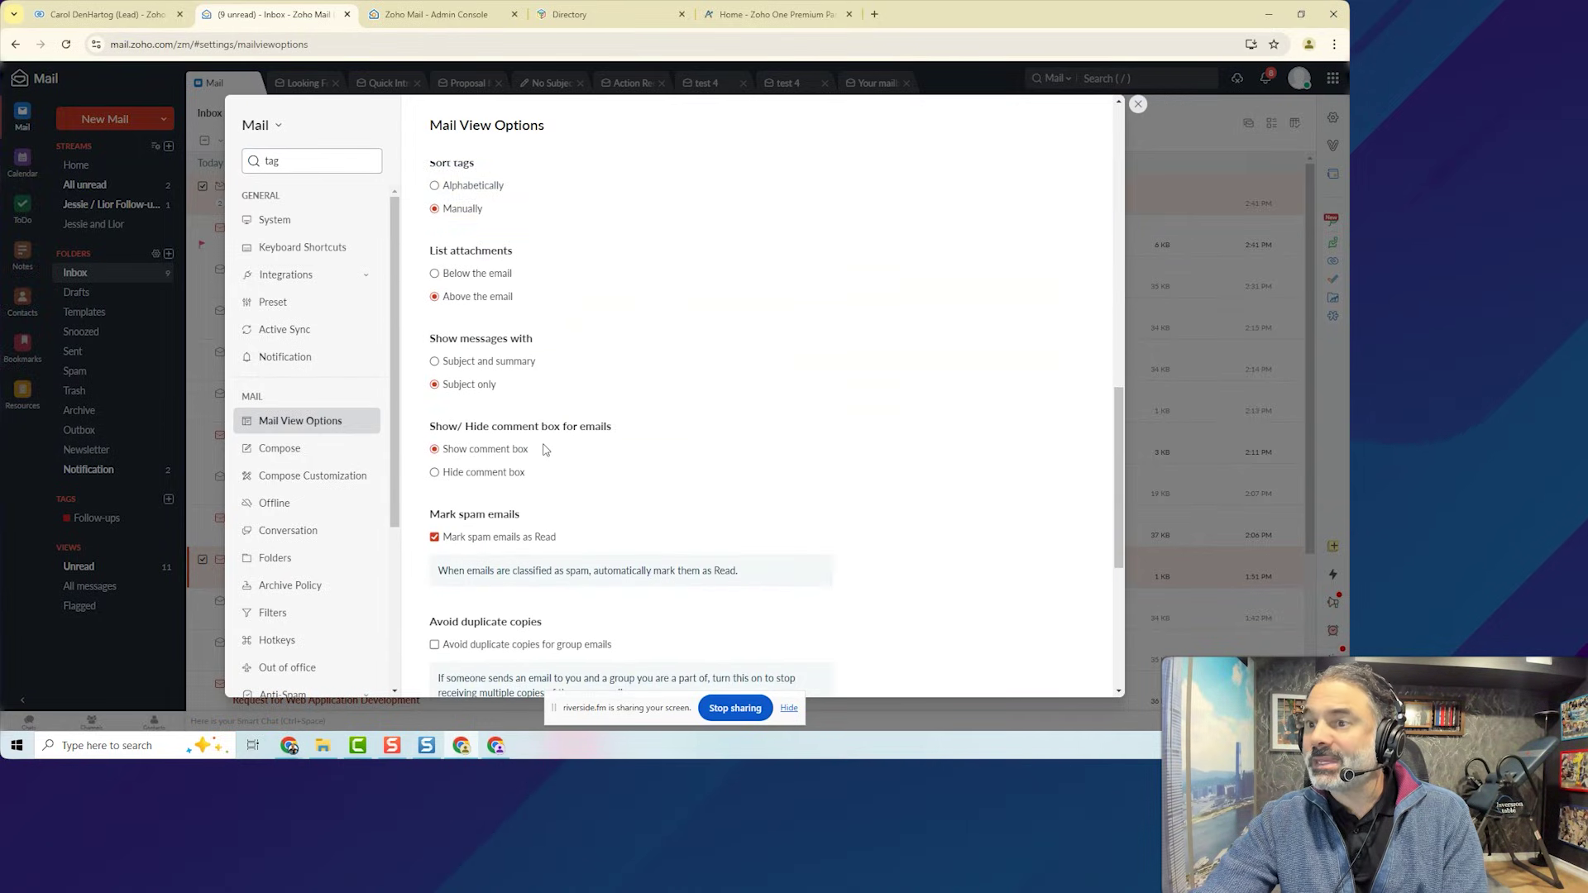
pyautogui.scroll(-2, 545, 450)
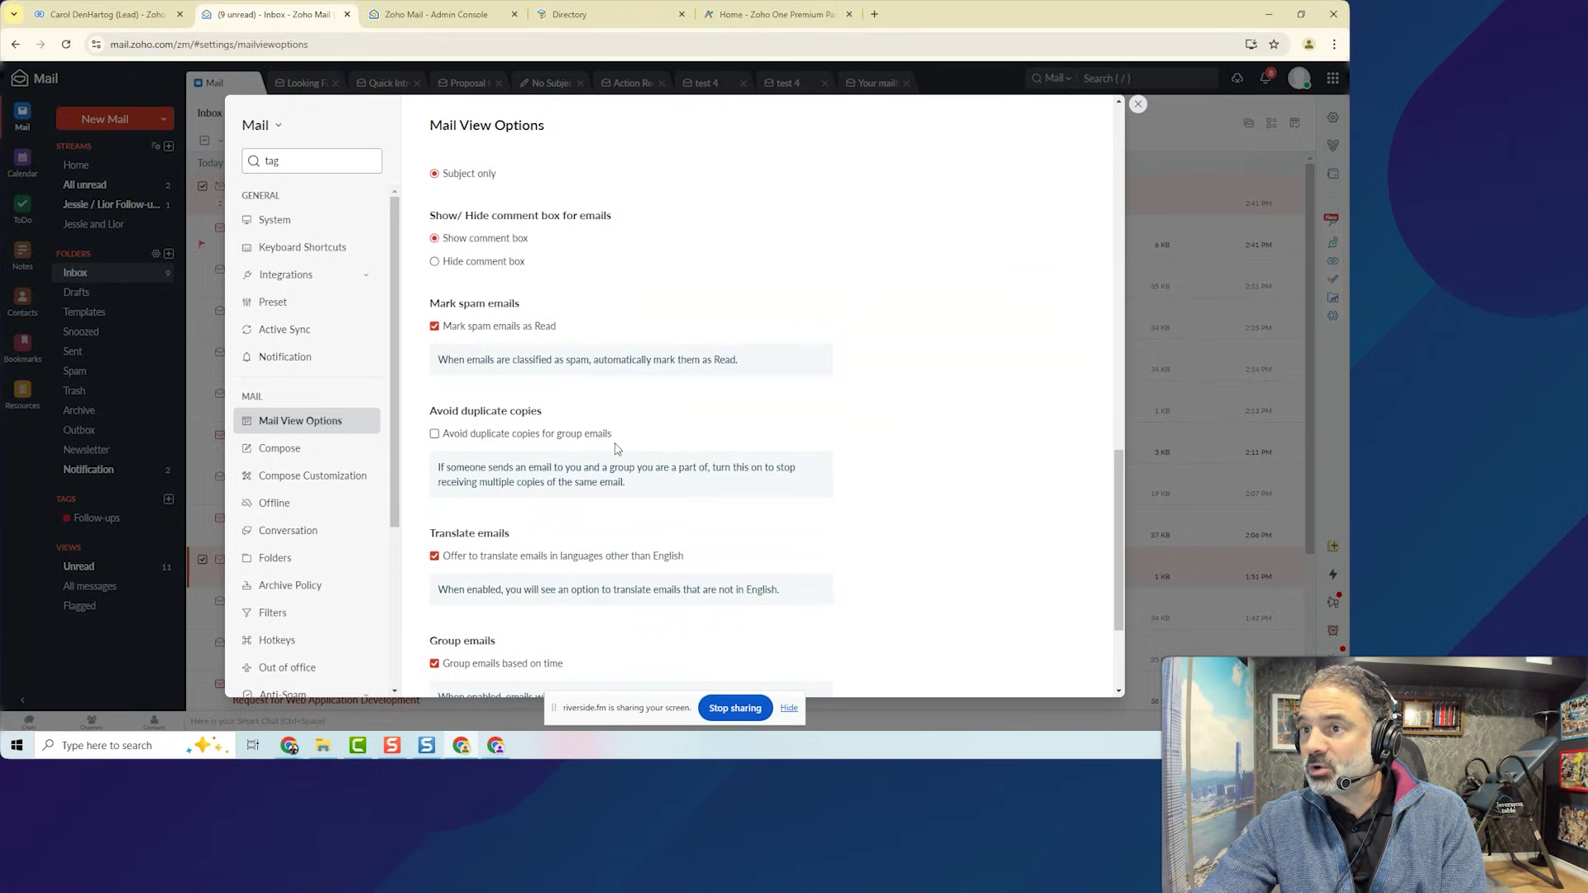
pyautogui.scroll(-2, 616, 447)
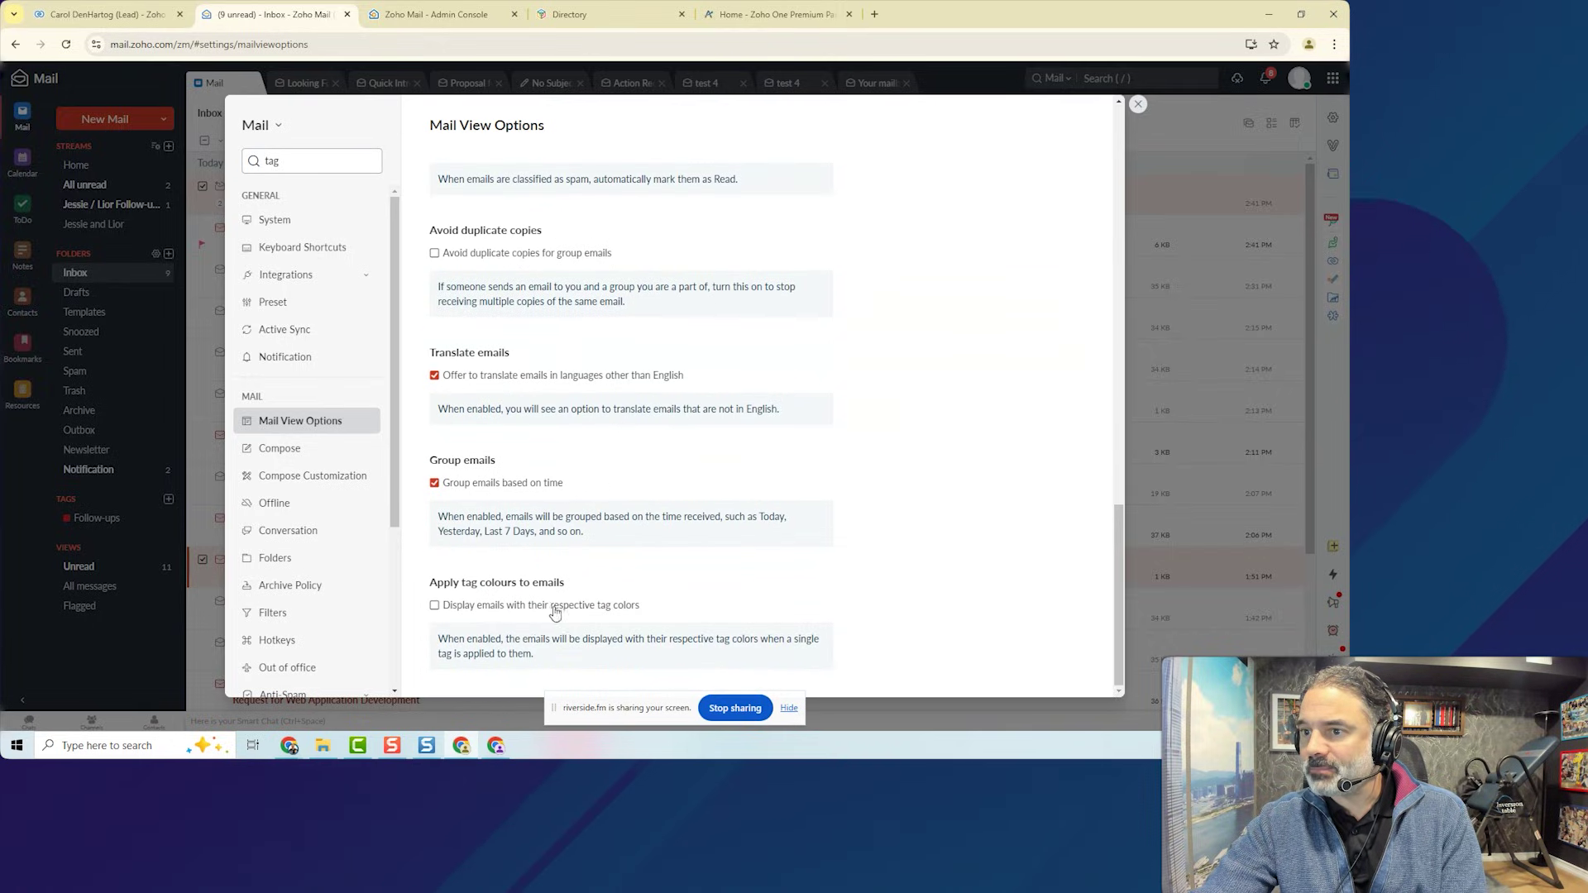
pyautogui.click(494, 607)
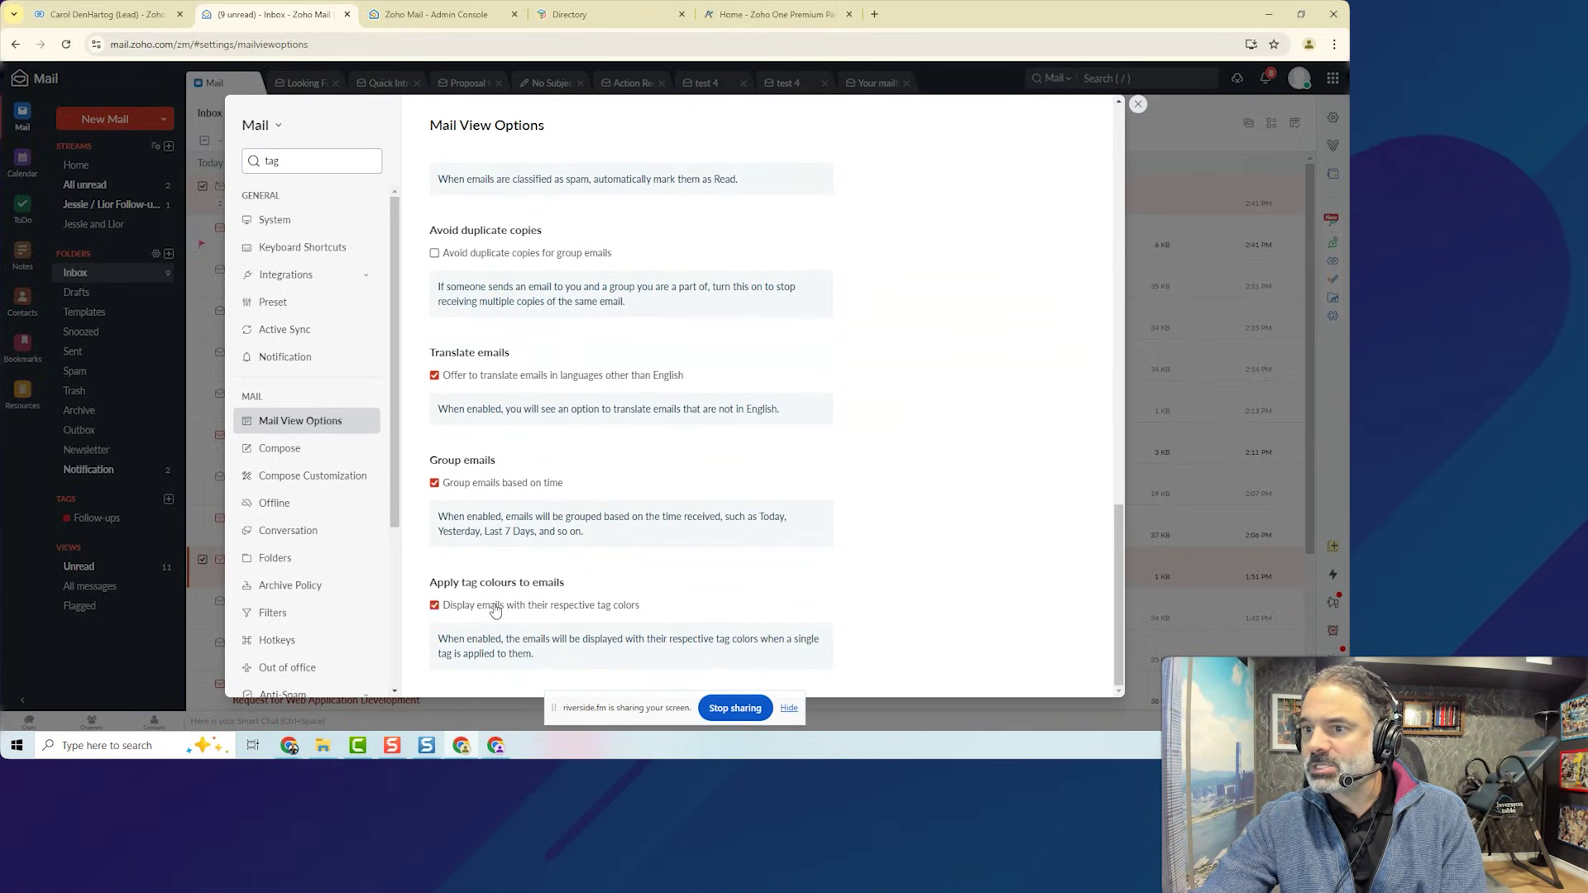
pyautogui.click(1139, 104)
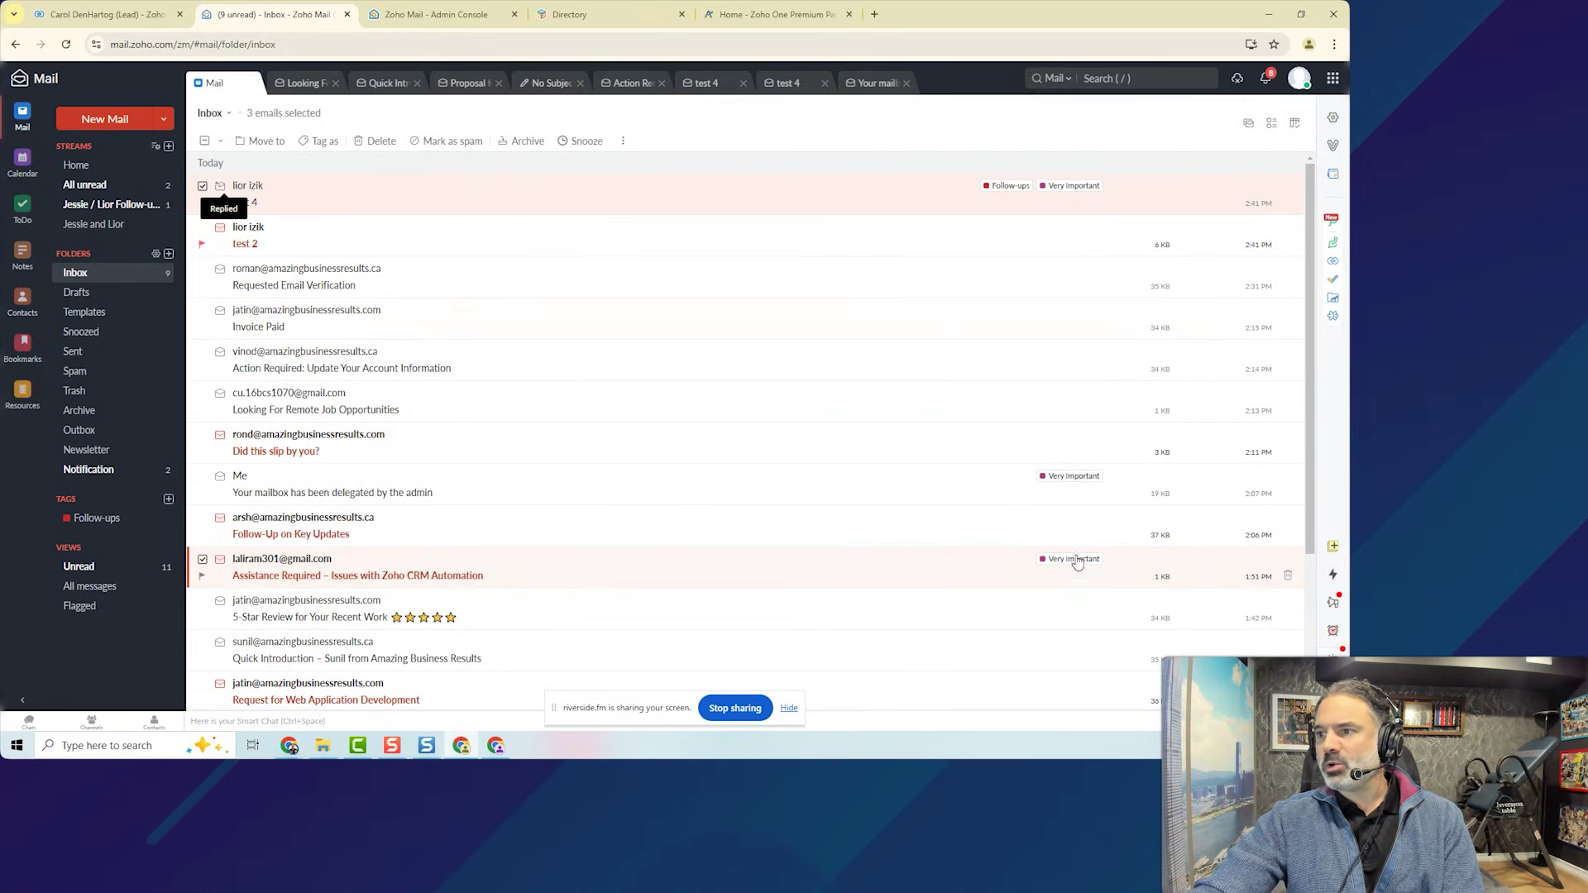
# Reload the Zoho Mail page so tagged emails appear shaded in their tag colours.
pyautogui.click(66, 44)
pyautogui.press('Return')
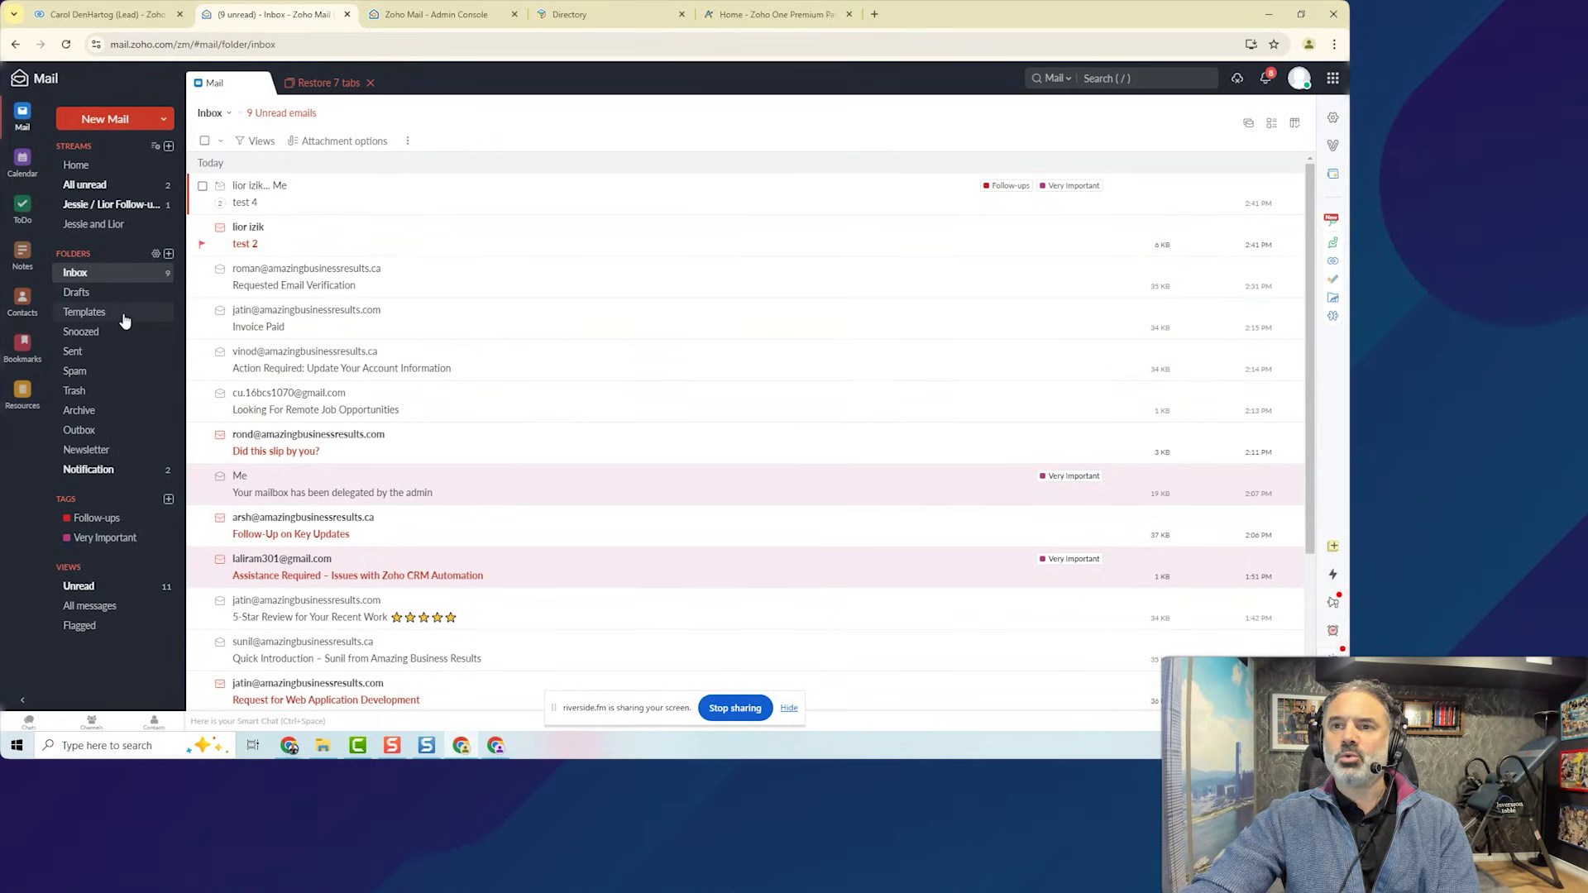
# Create a new top-level folder named Ongoing Projects.
pyautogui.click(169, 253)
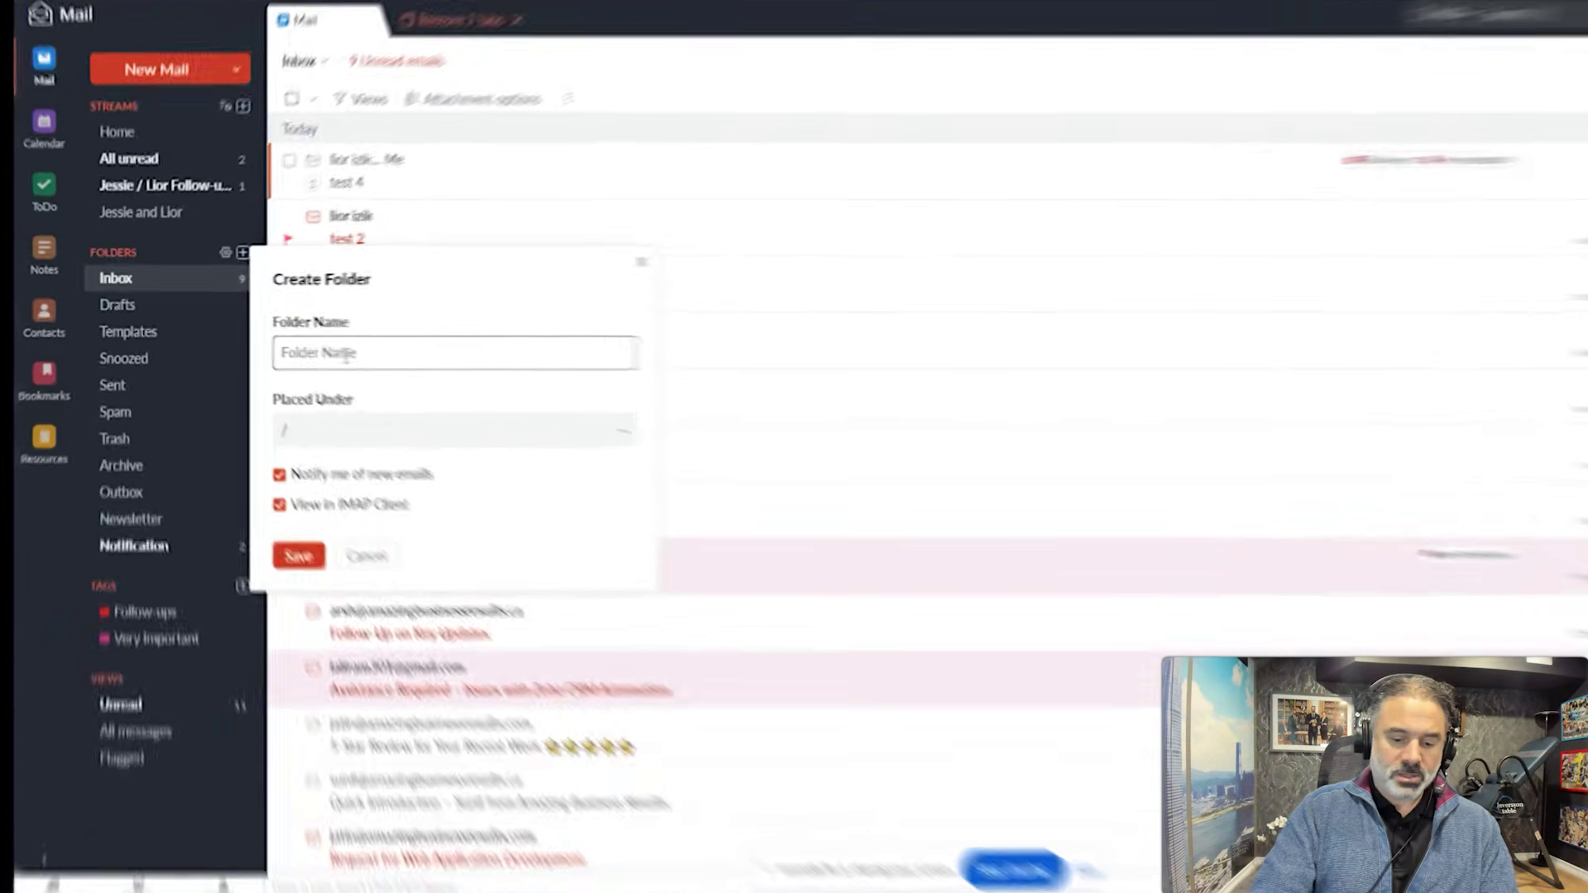
pyautogui.write('Ongoing Projects')
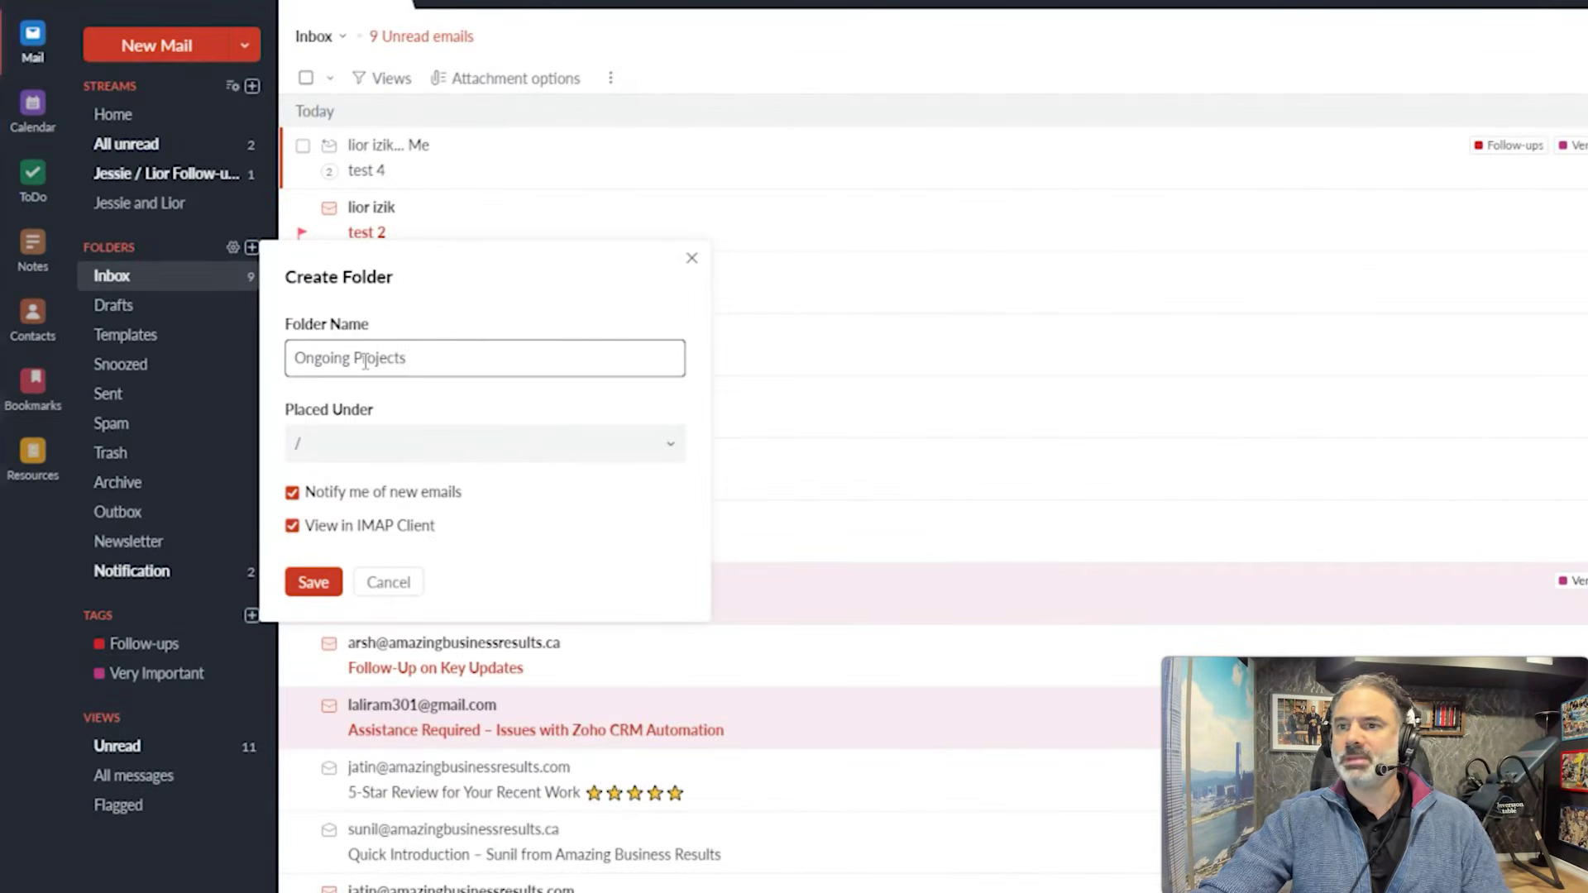
pyautogui.click(322, 589)
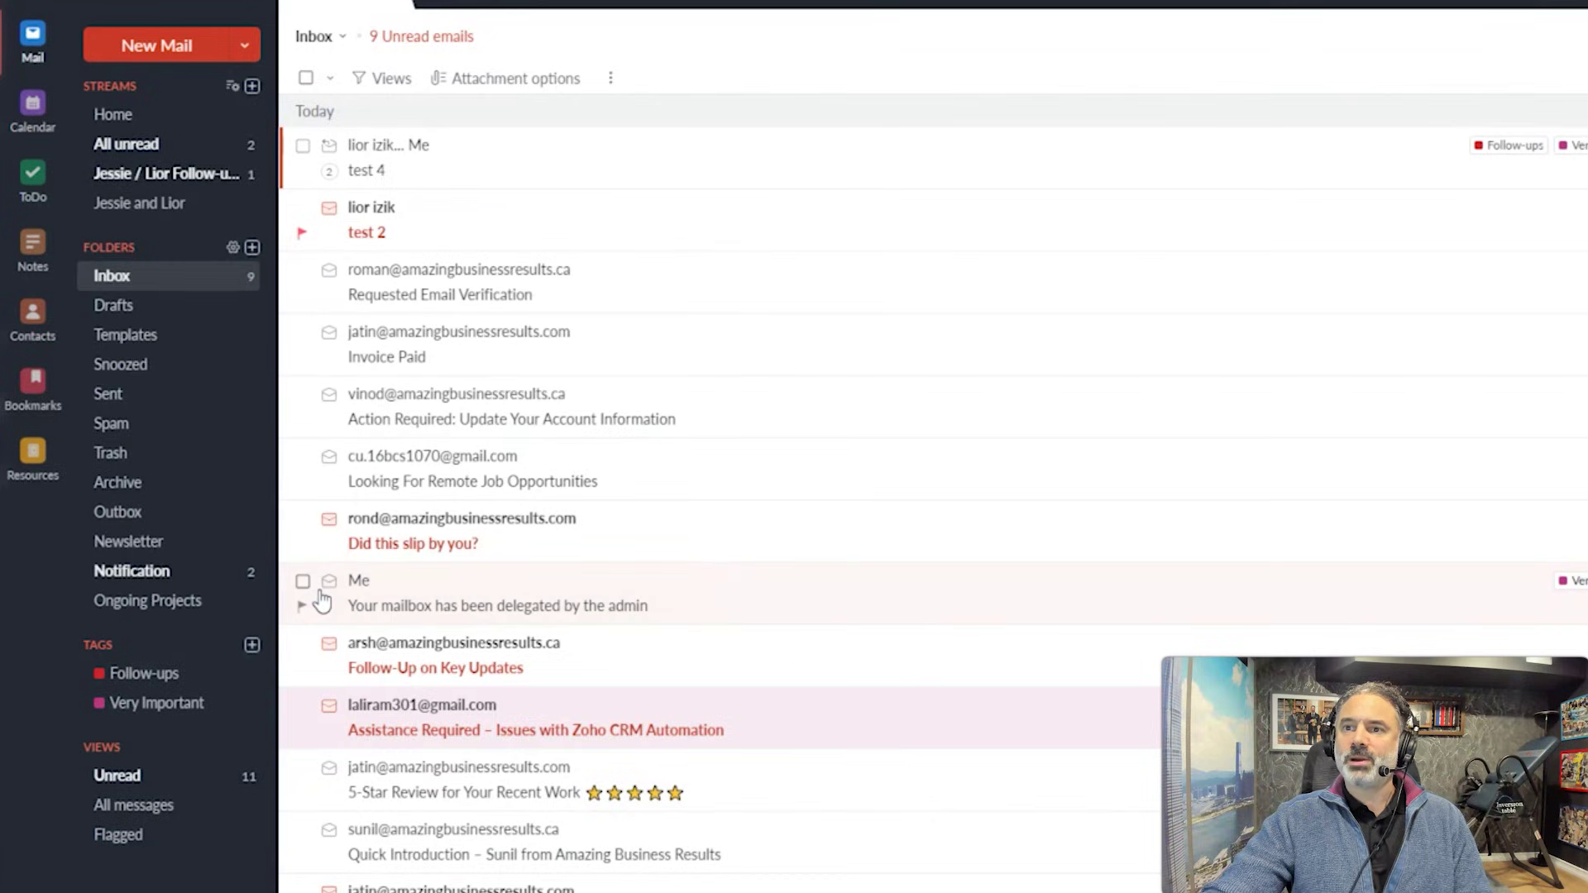
pyautogui.click(252, 258)
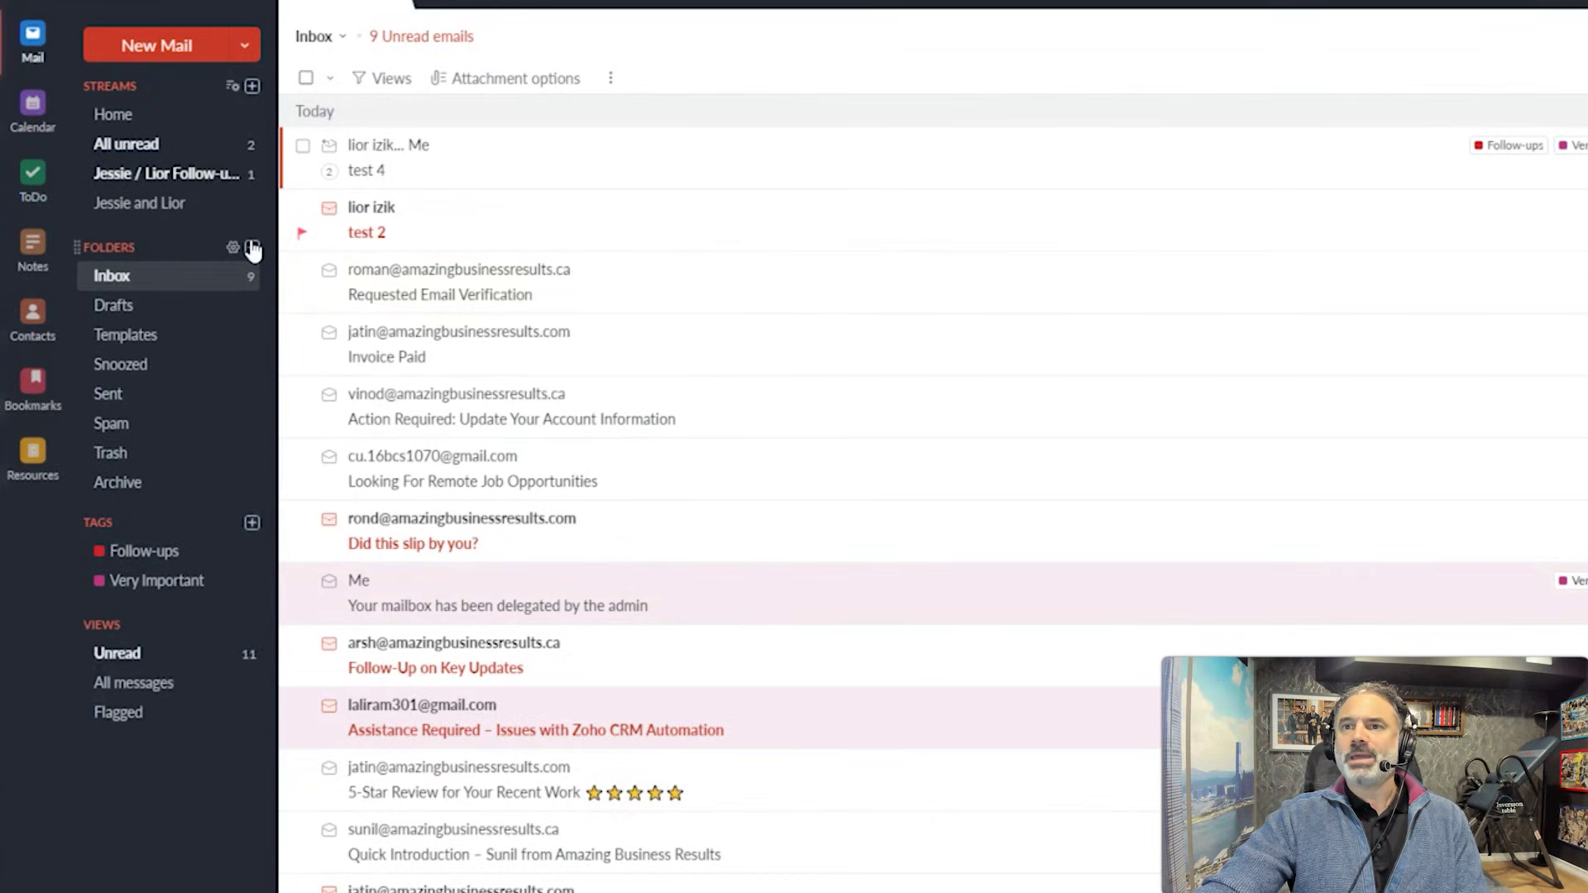
# Create a first subfolder placed under Ongoing Projects.
pyautogui.click(252, 250)
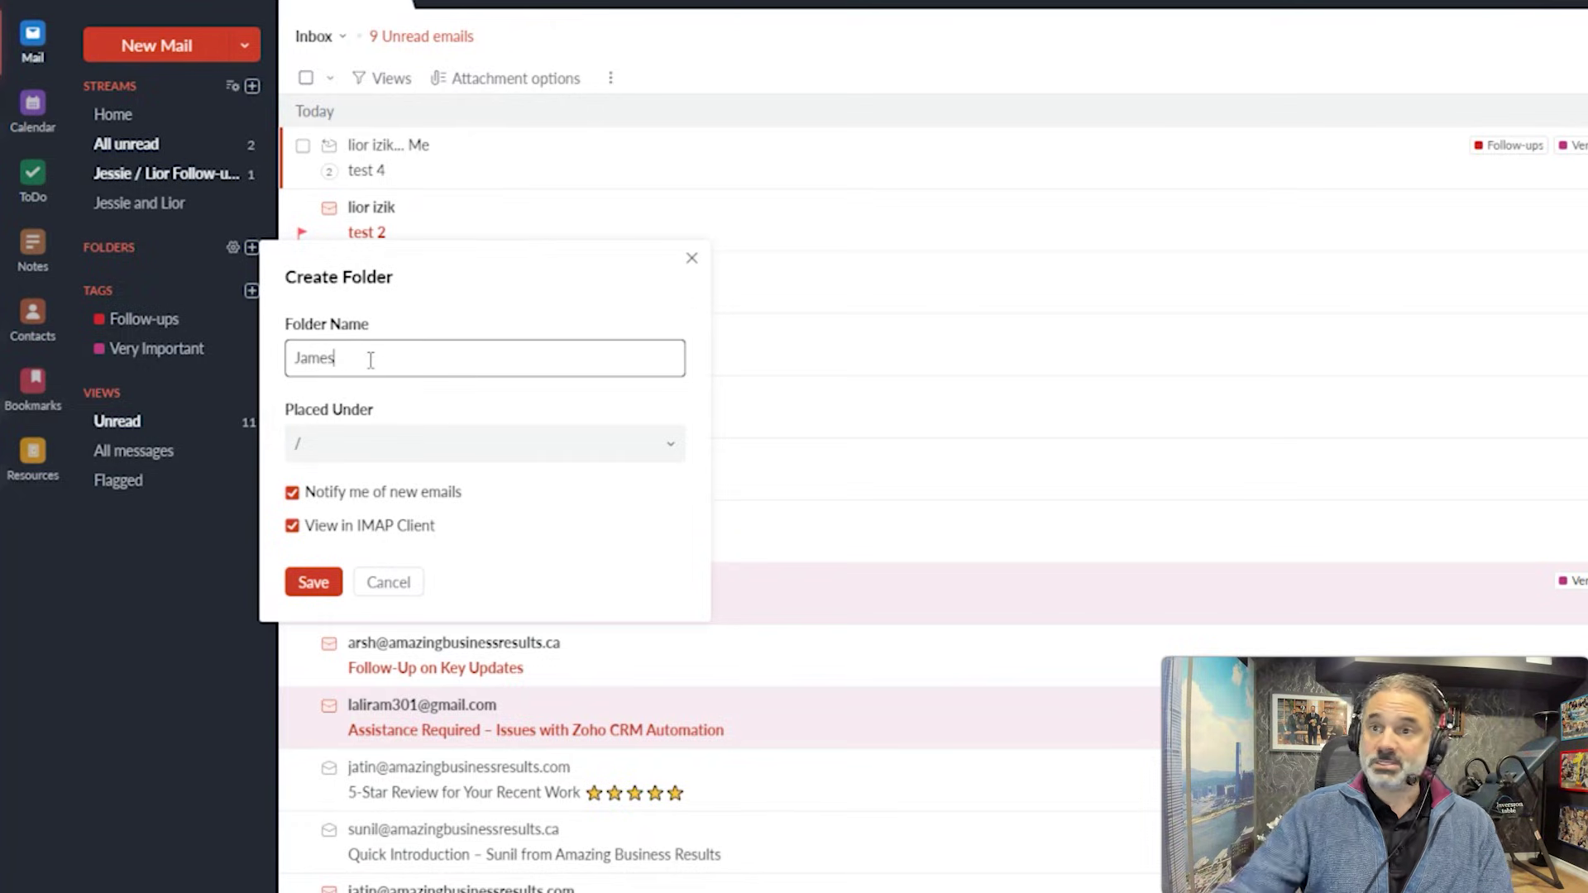
pyautogui.click(397, 447)
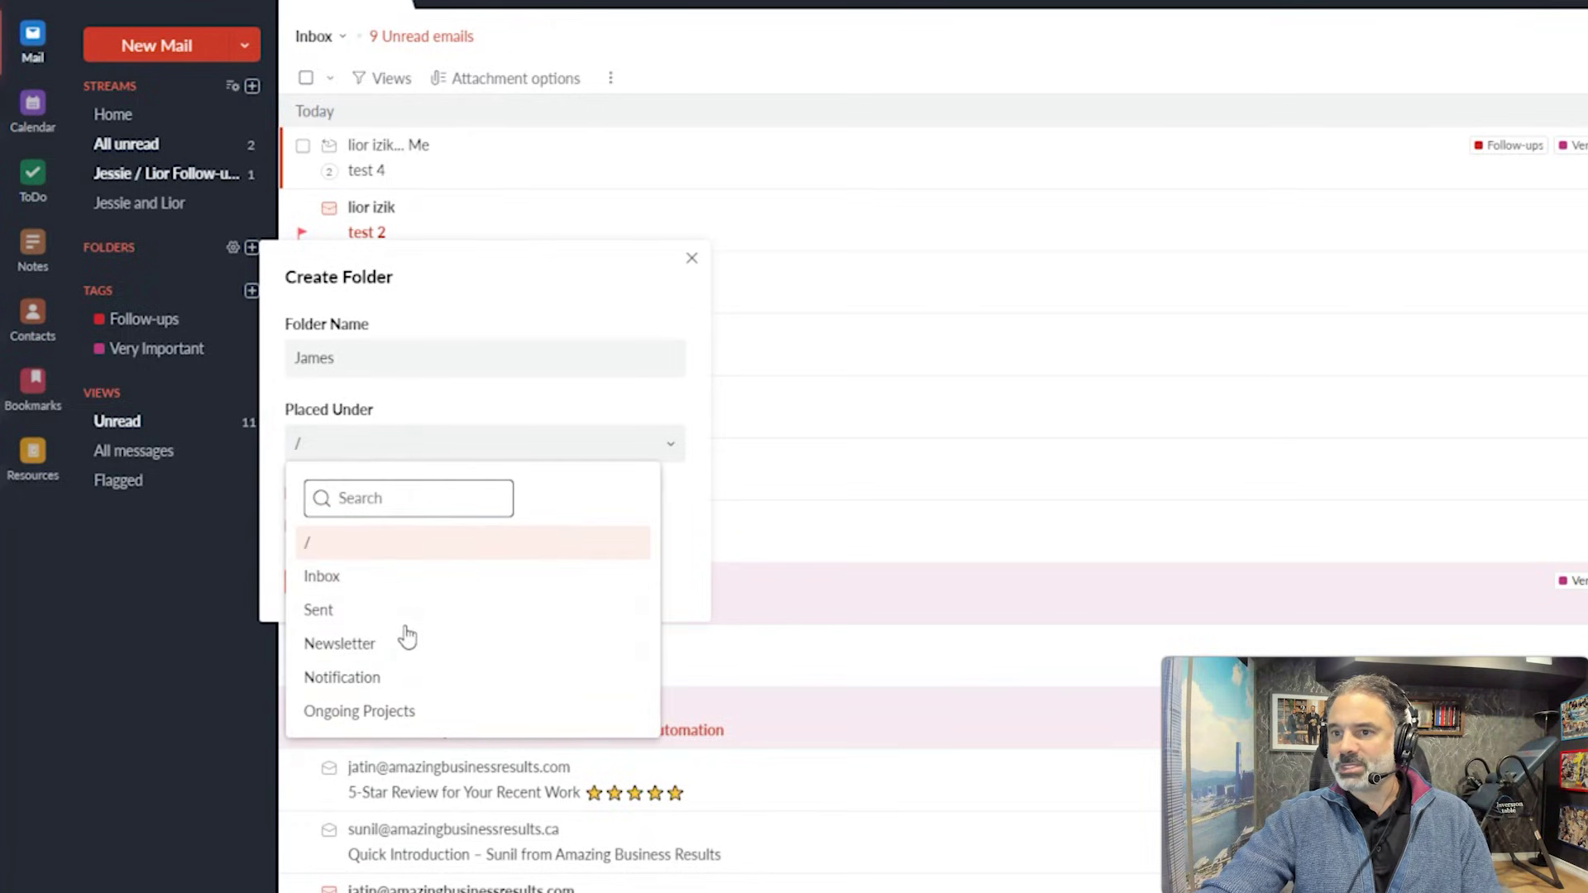
pyautogui.click(409, 711)
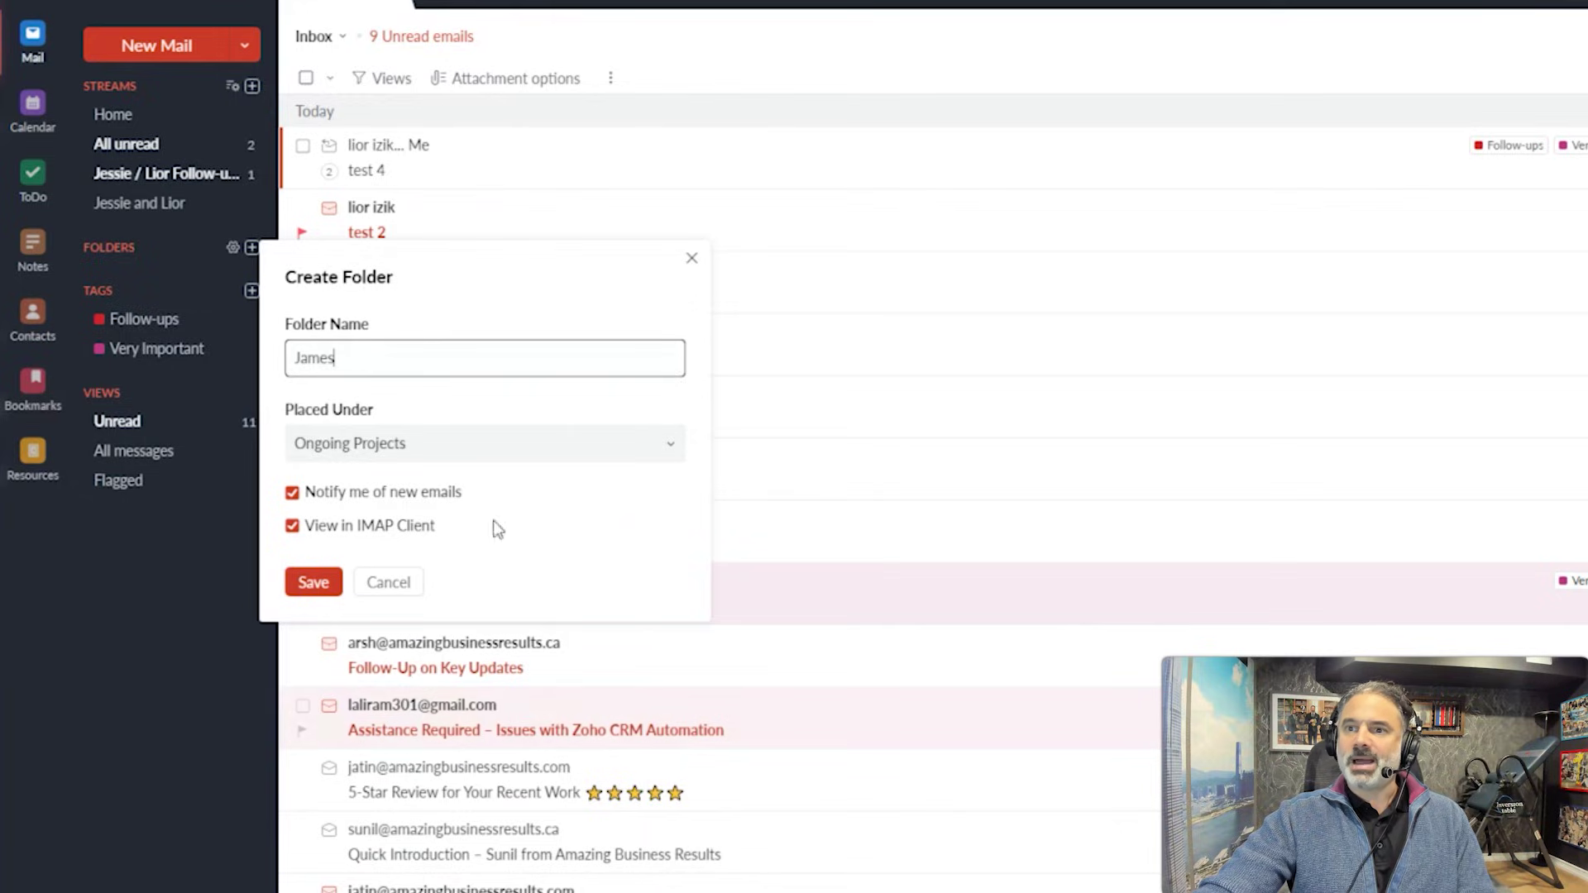
pyautogui.click(318, 583)
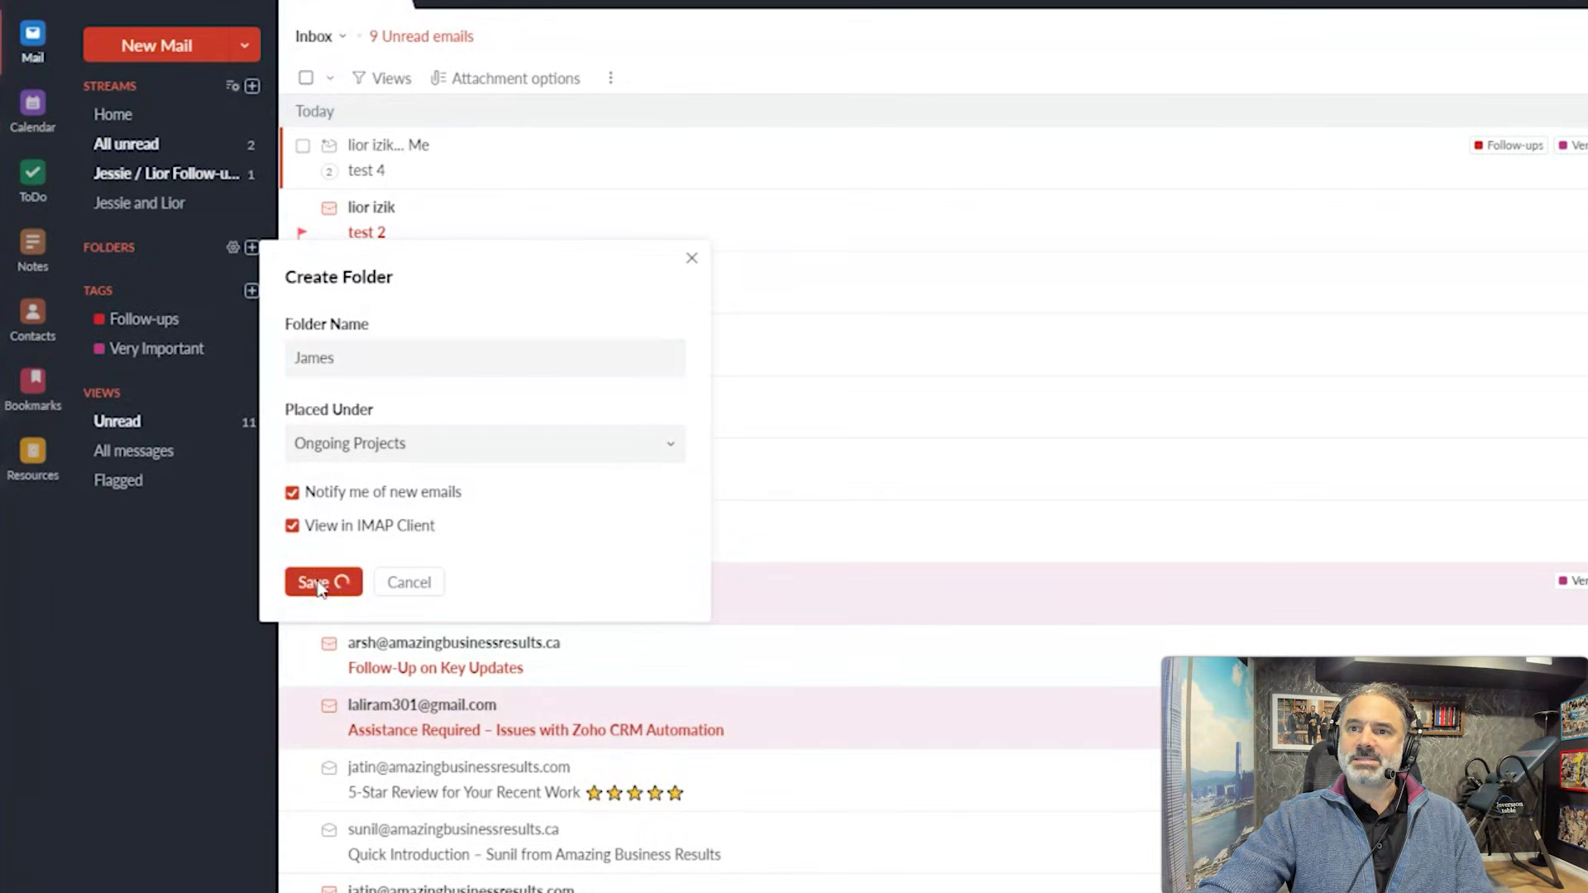
pyautogui.click(117, 248)
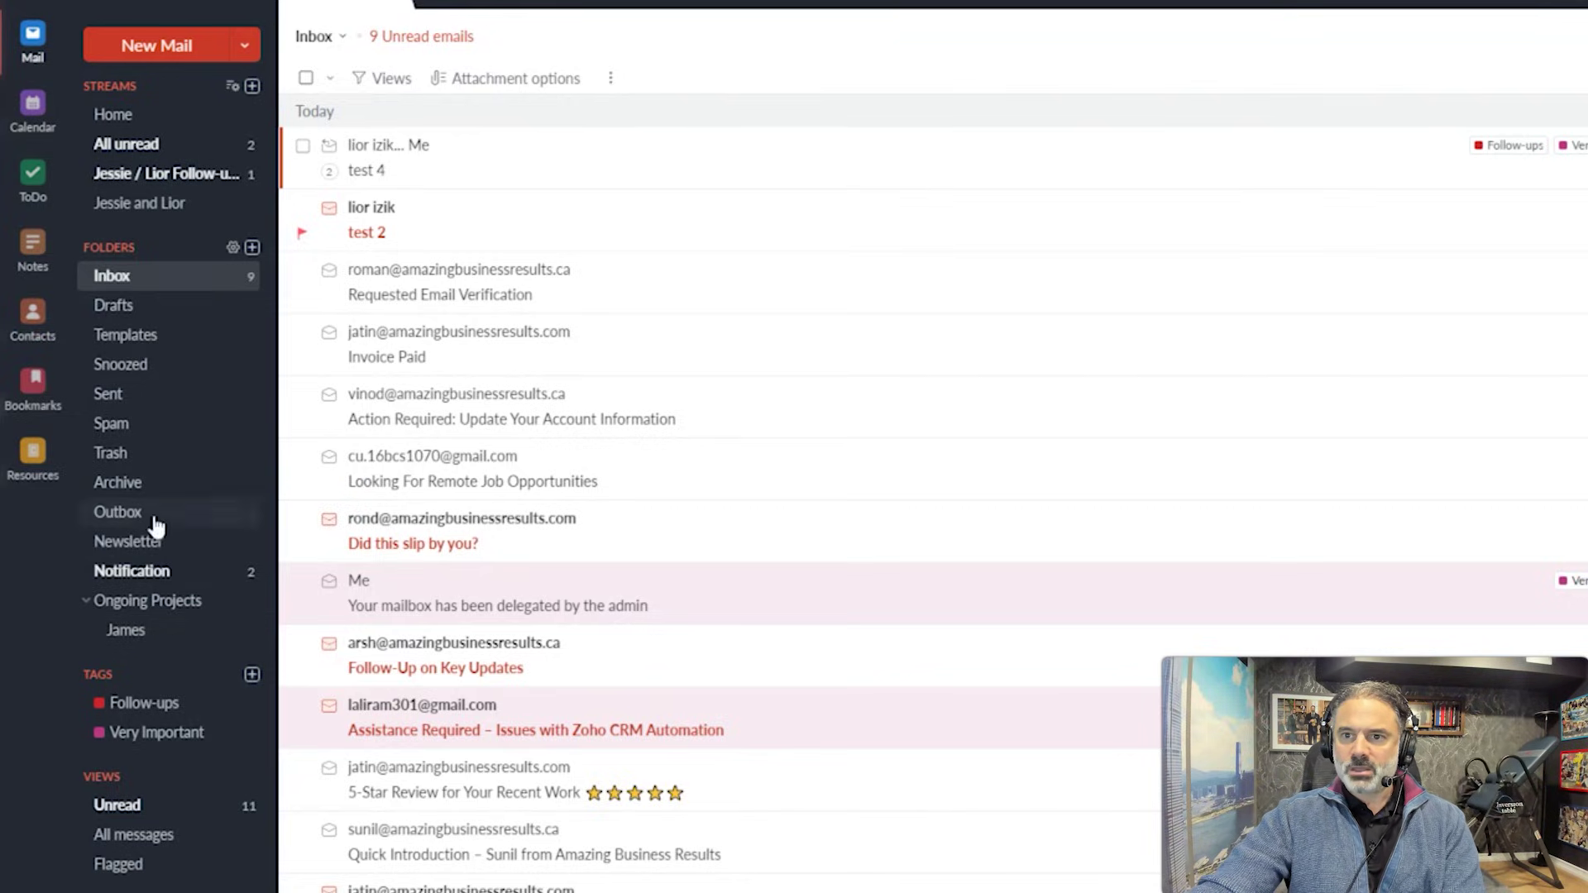
# Add a subfolder named after the second contact inside Ongoing Projects.
pyautogui.rightClick(134, 601)
pyautogui.click(217, 659)
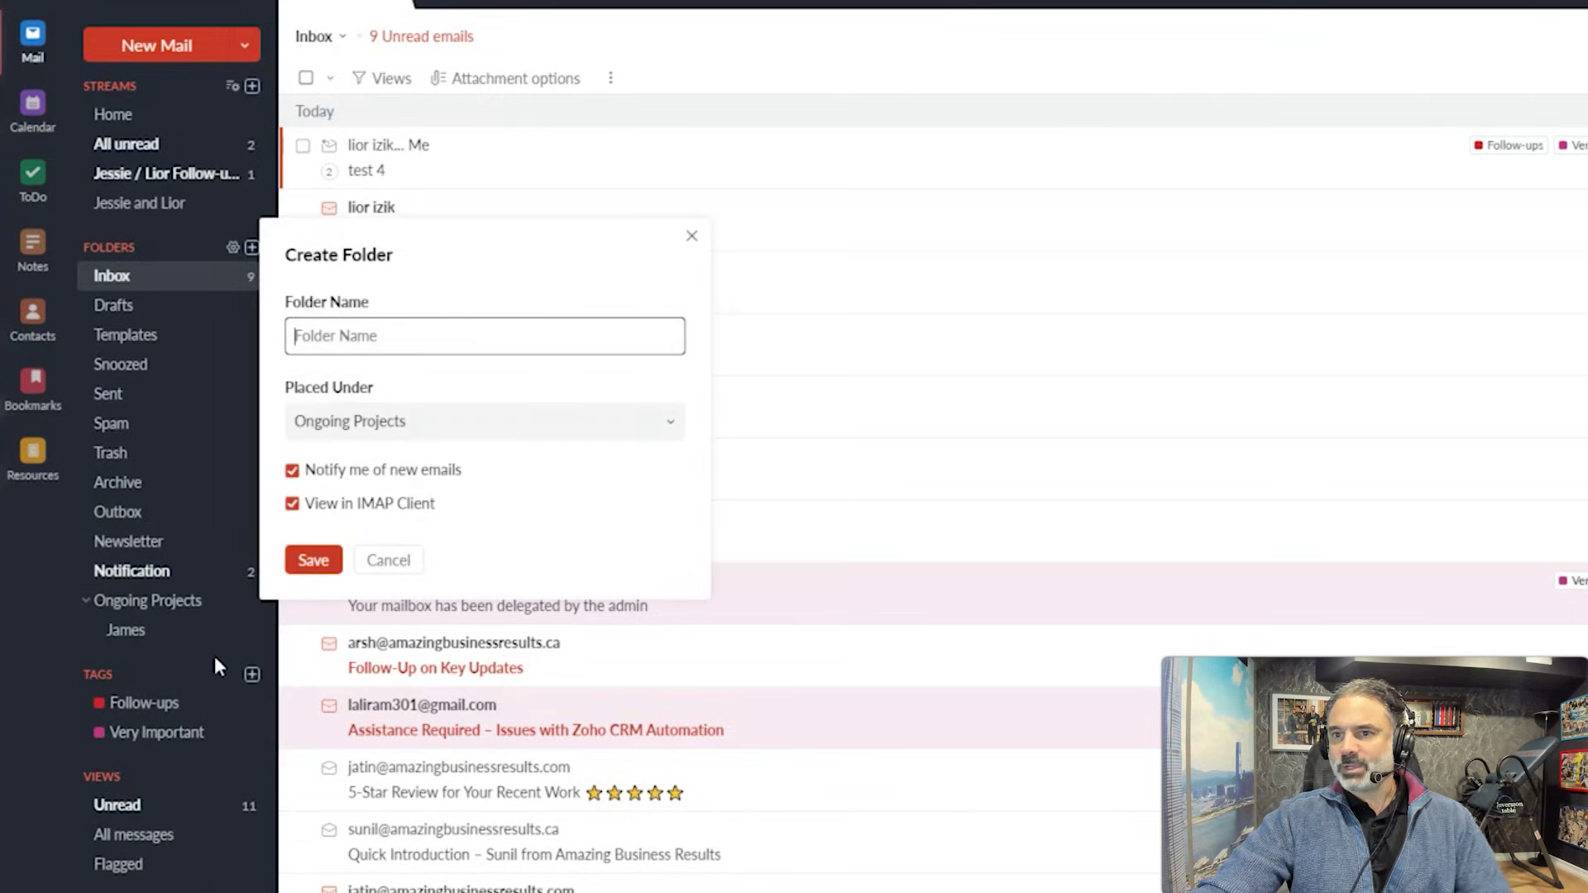
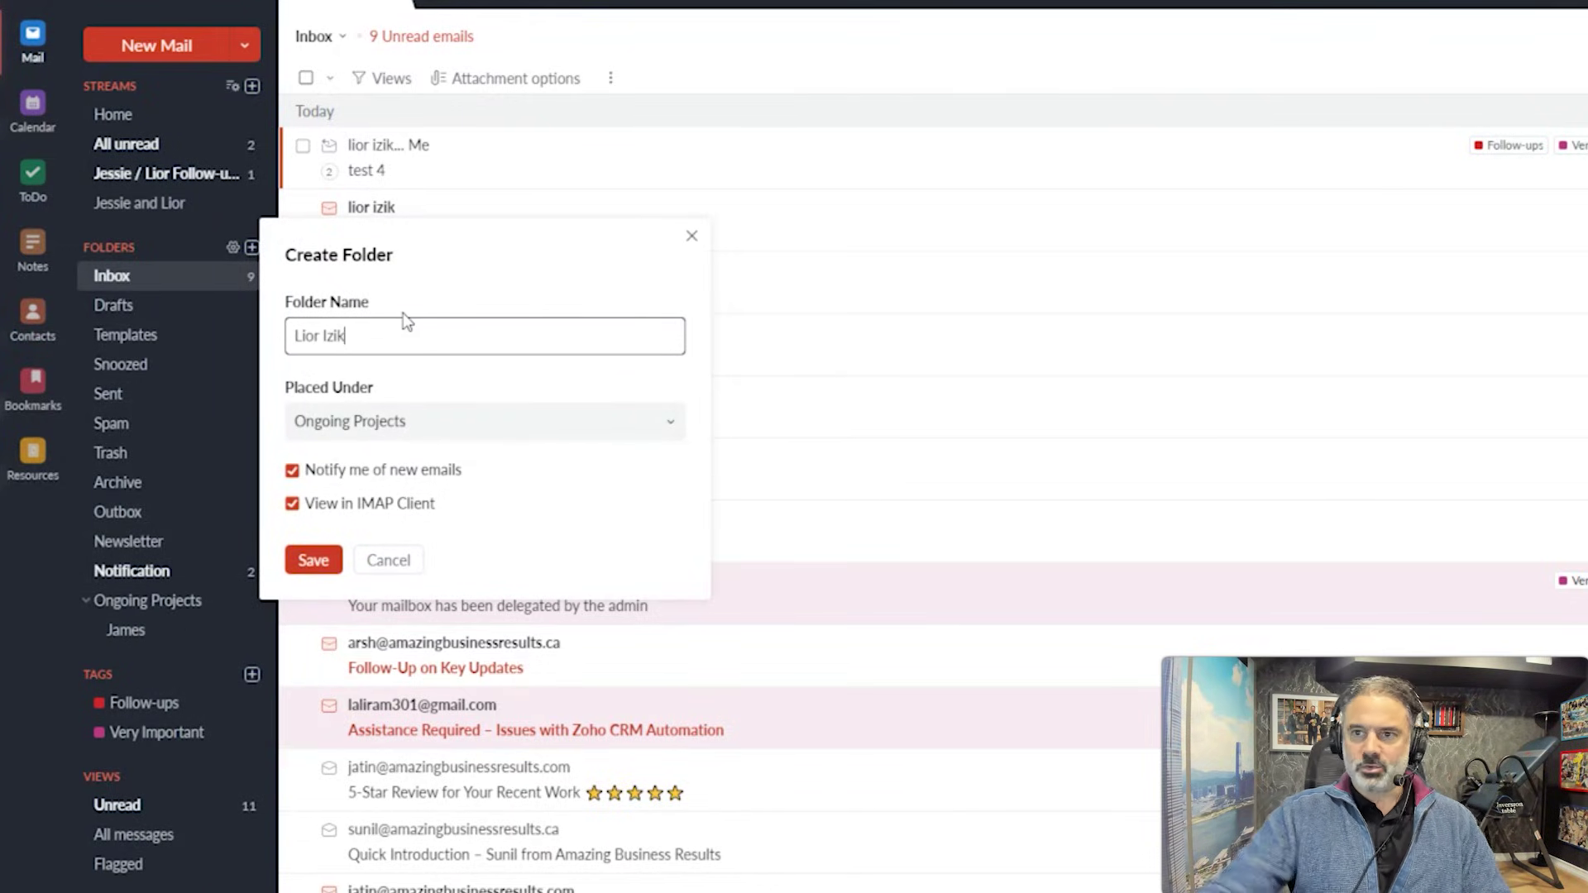
pyautogui.click(314, 561)
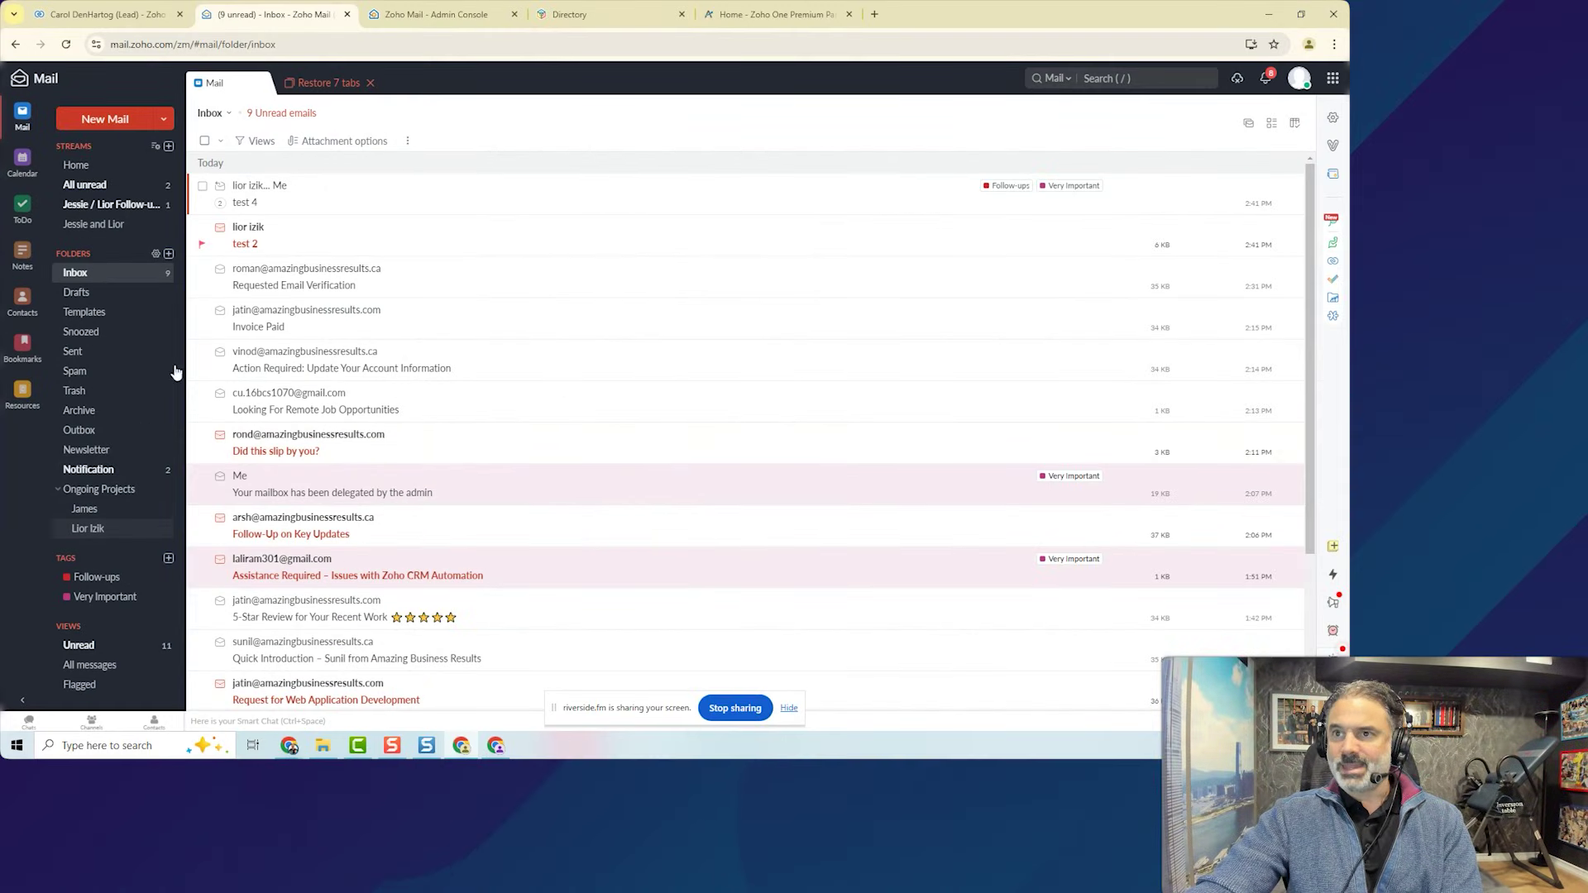
# Start a new incoming-mail filter in Filters settings, named after the contact.
pyautogui.click(1333, 121)
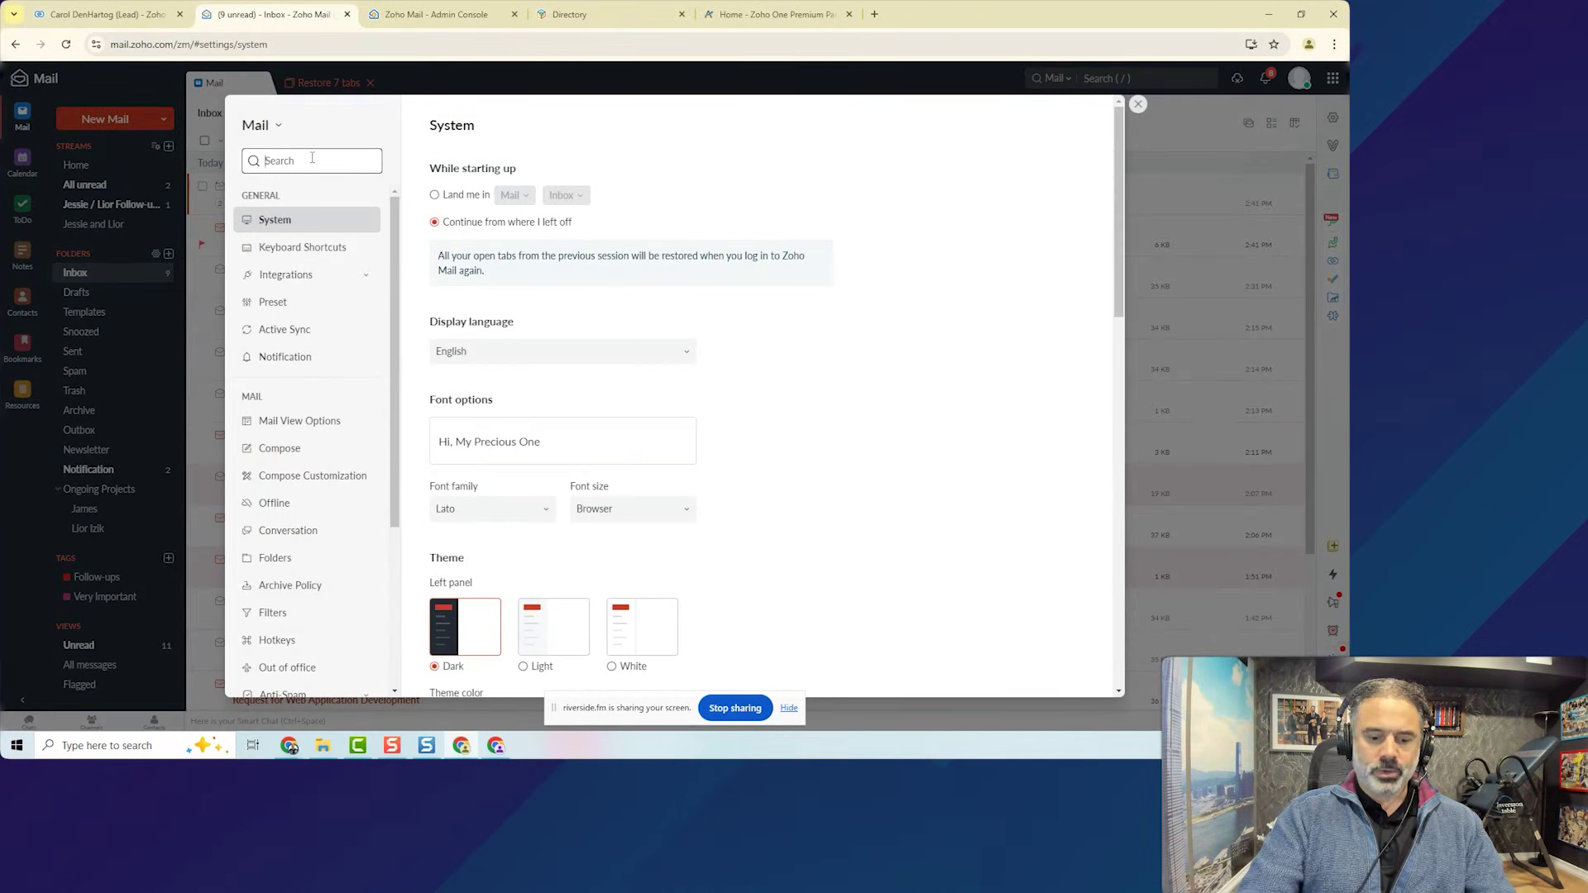
pyautogui.write('filk')
pyautogui.press('BackSpace')
pyautogui.press('BackSpace')
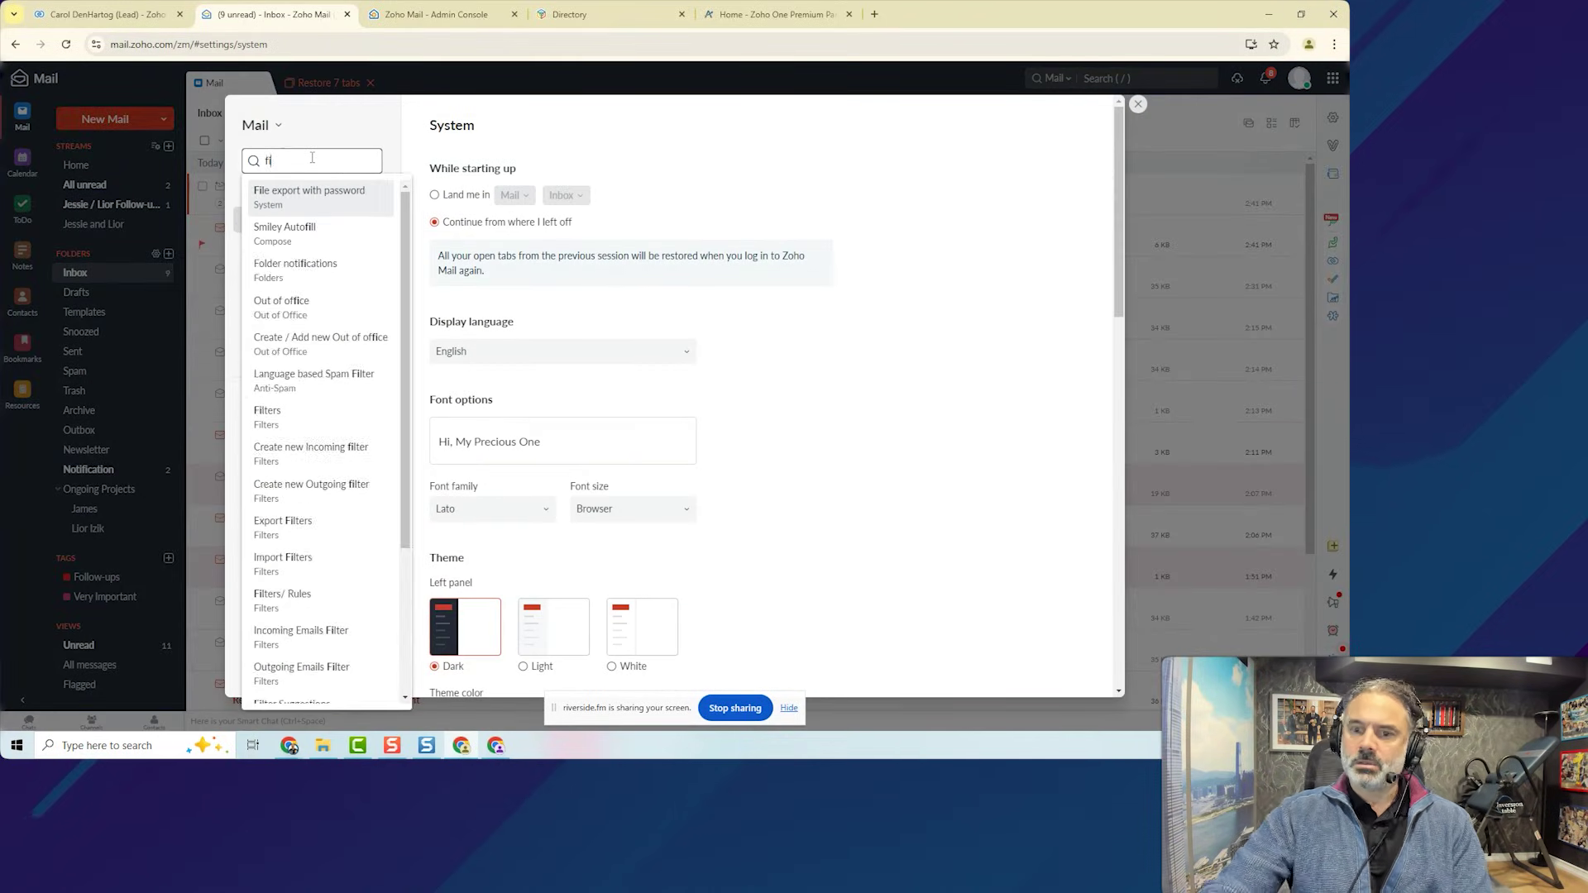
pyautogui.write('l')
pyautogui.click(307, 304)
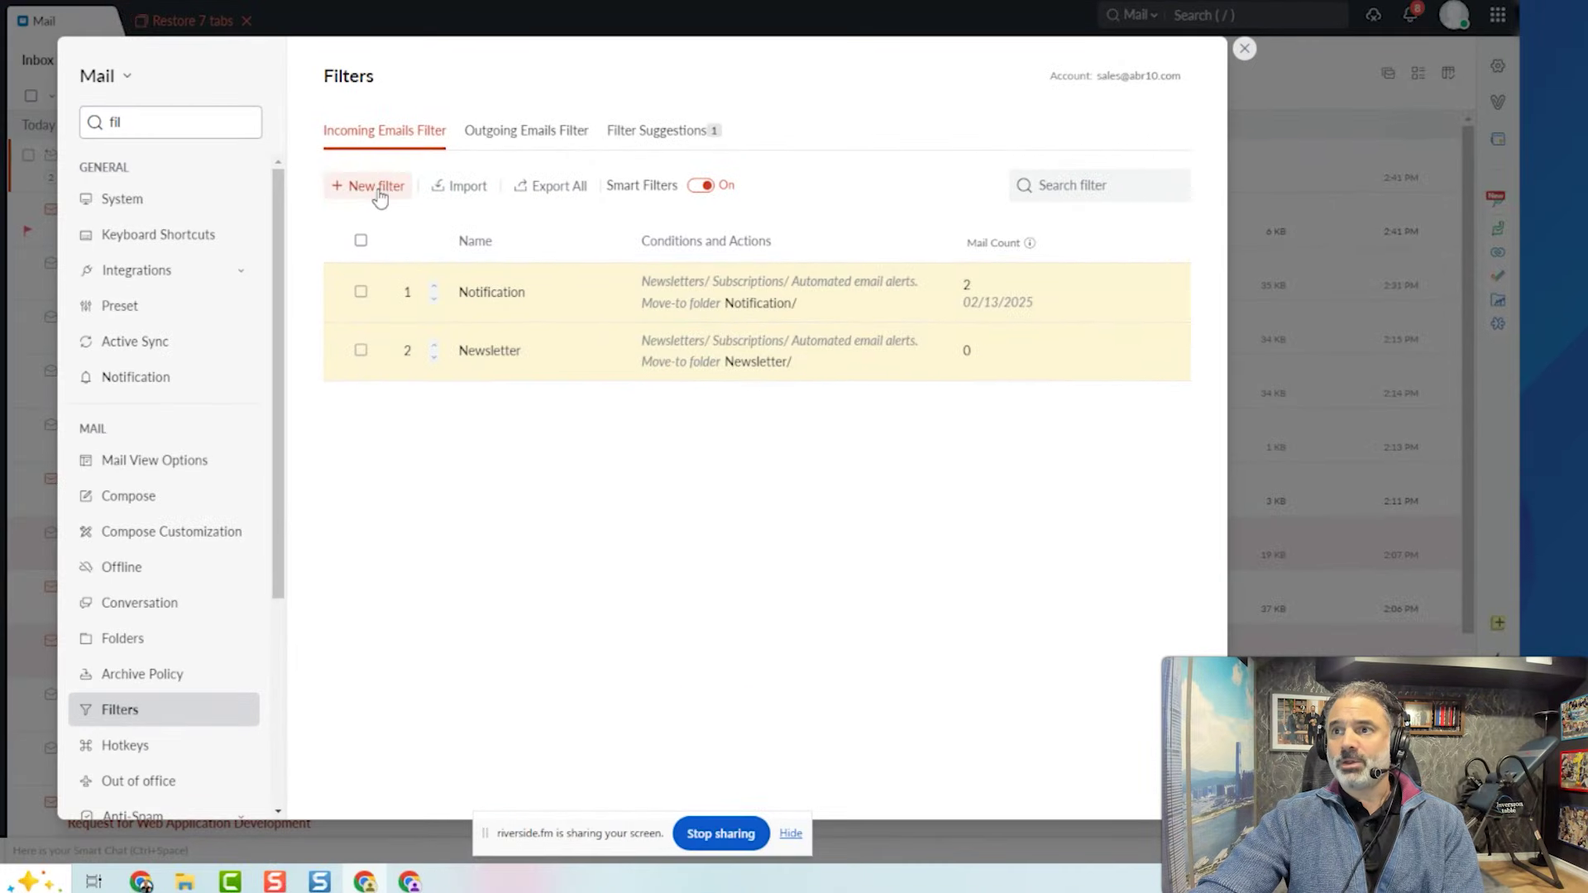
pyautogui.click(376, 186)
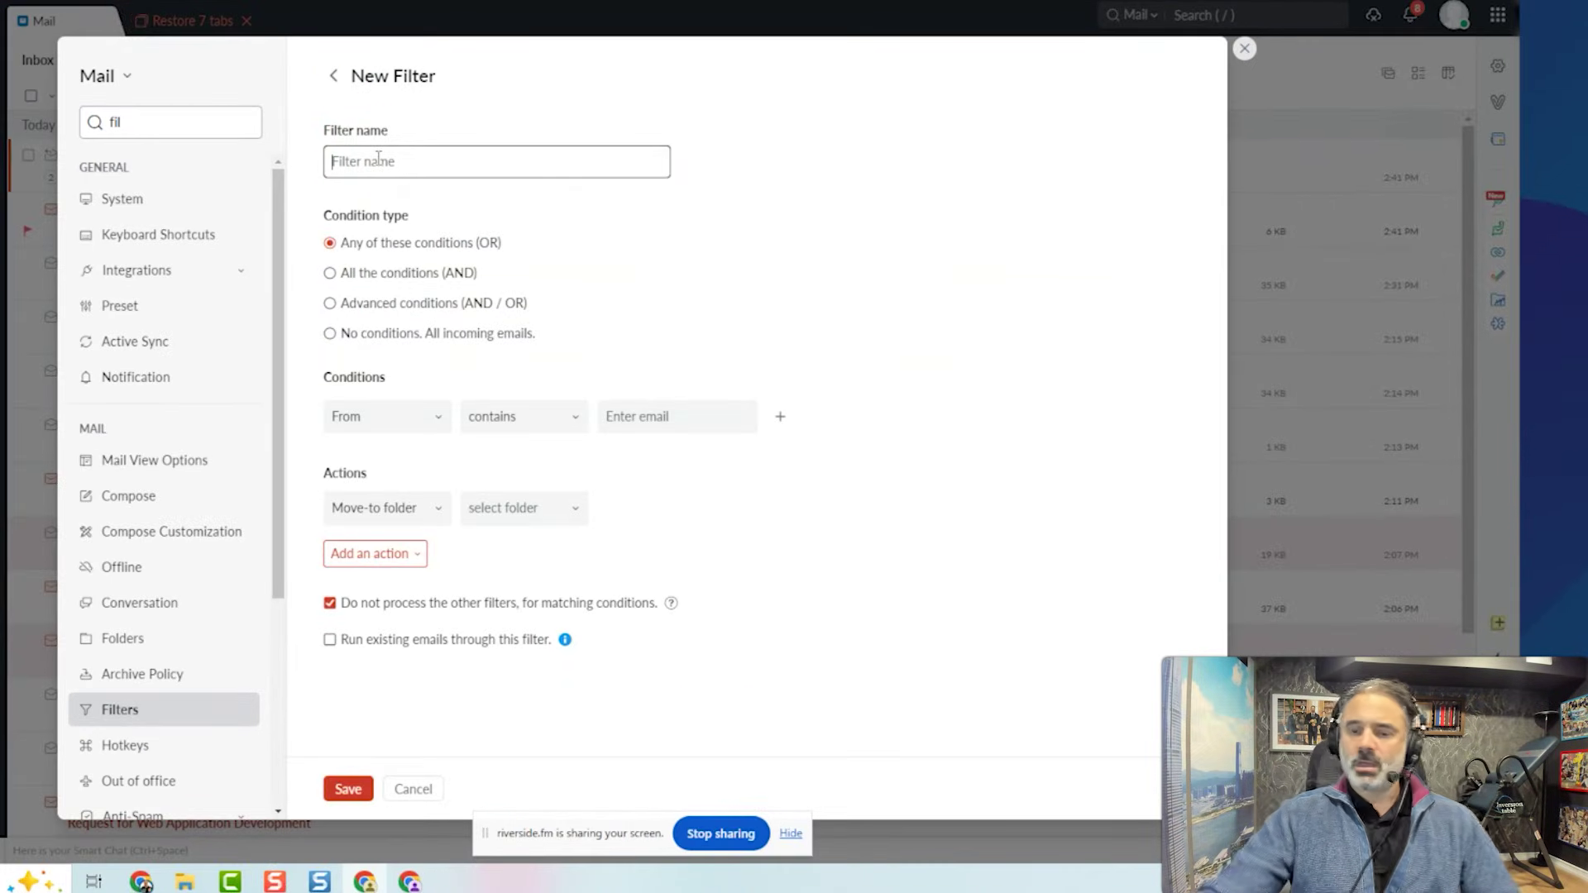
pyautogui.write('Lior to Projects')
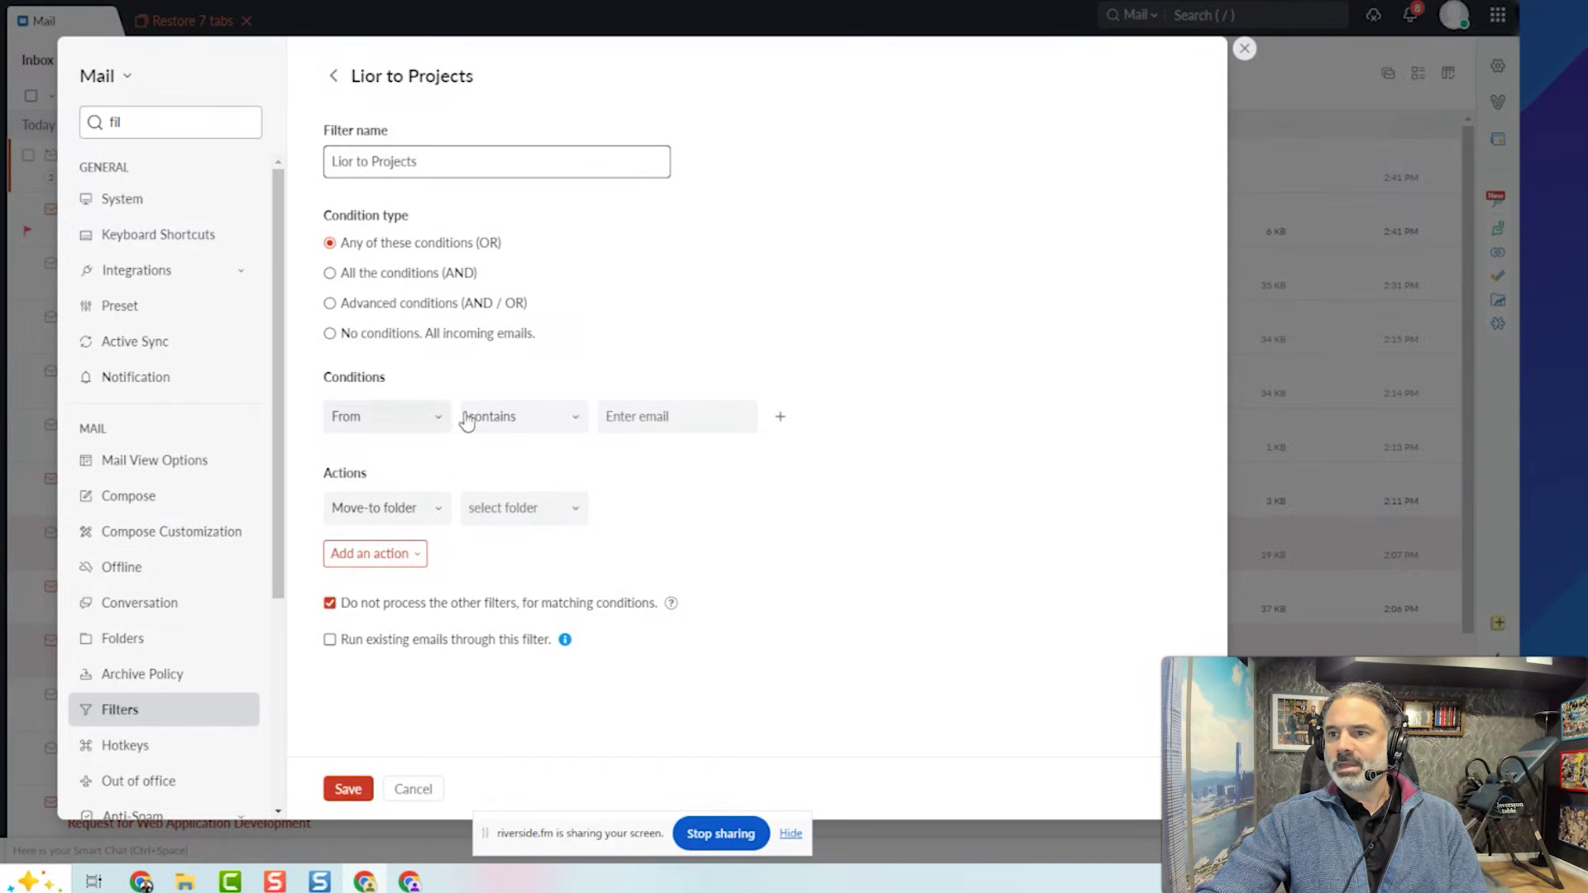
# Make the filter move mail from the contact's address into their Ongoing Projects subfolder, and save.
pyautogui.click(665, 418)
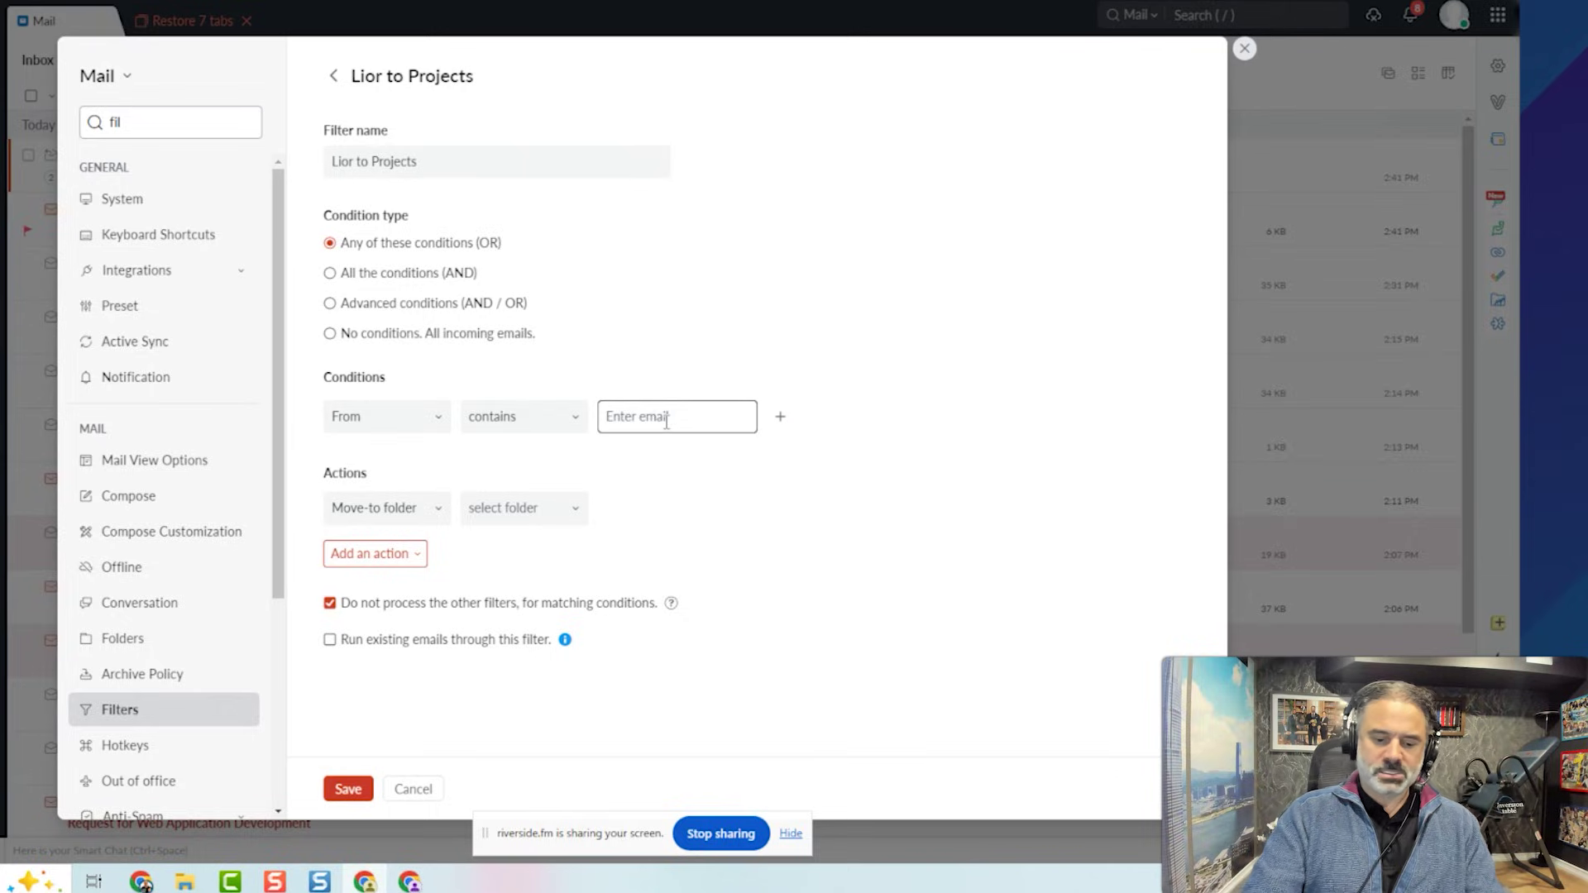
pyautogui.write('Lior')
pyautogui.click(737, 476)
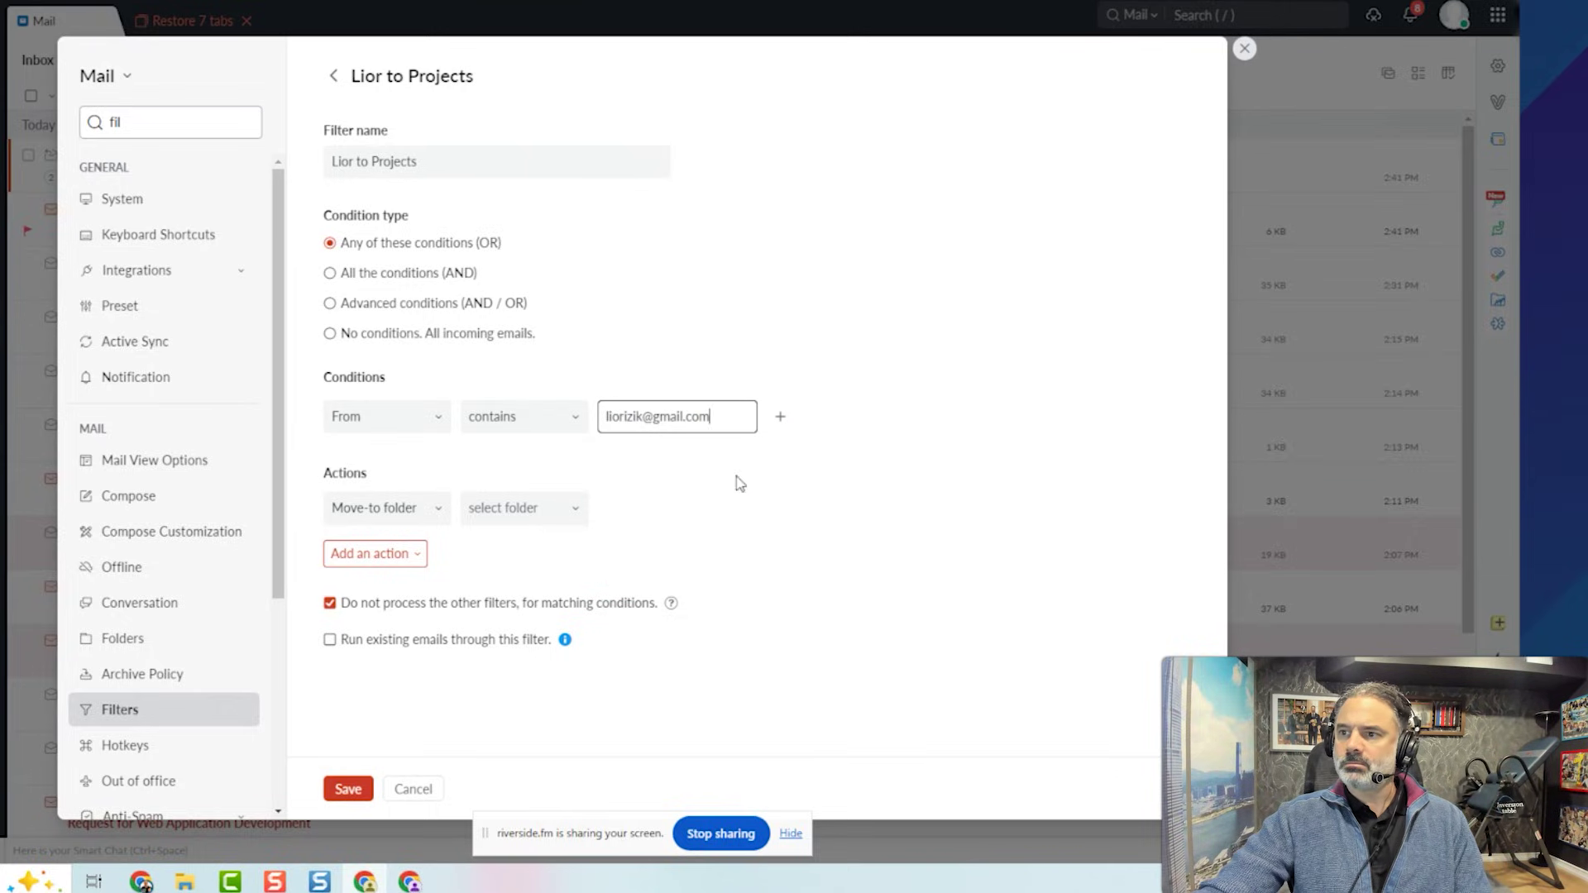
pyautogui.click(396, 511)
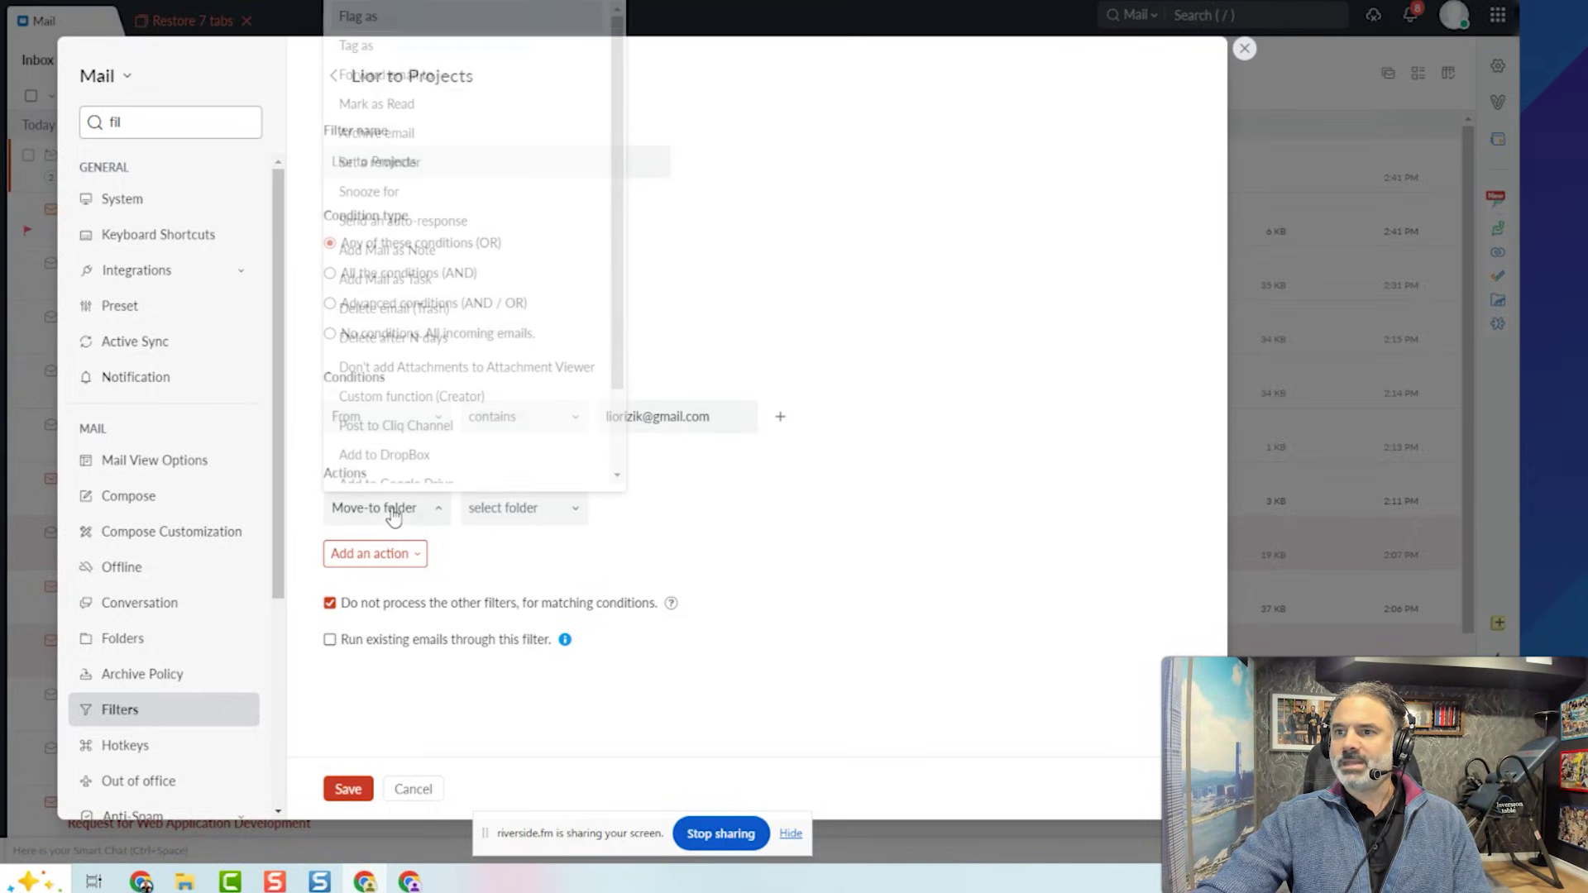
pyautogui.click(514, 513)
pyautogui.click(546, 470)
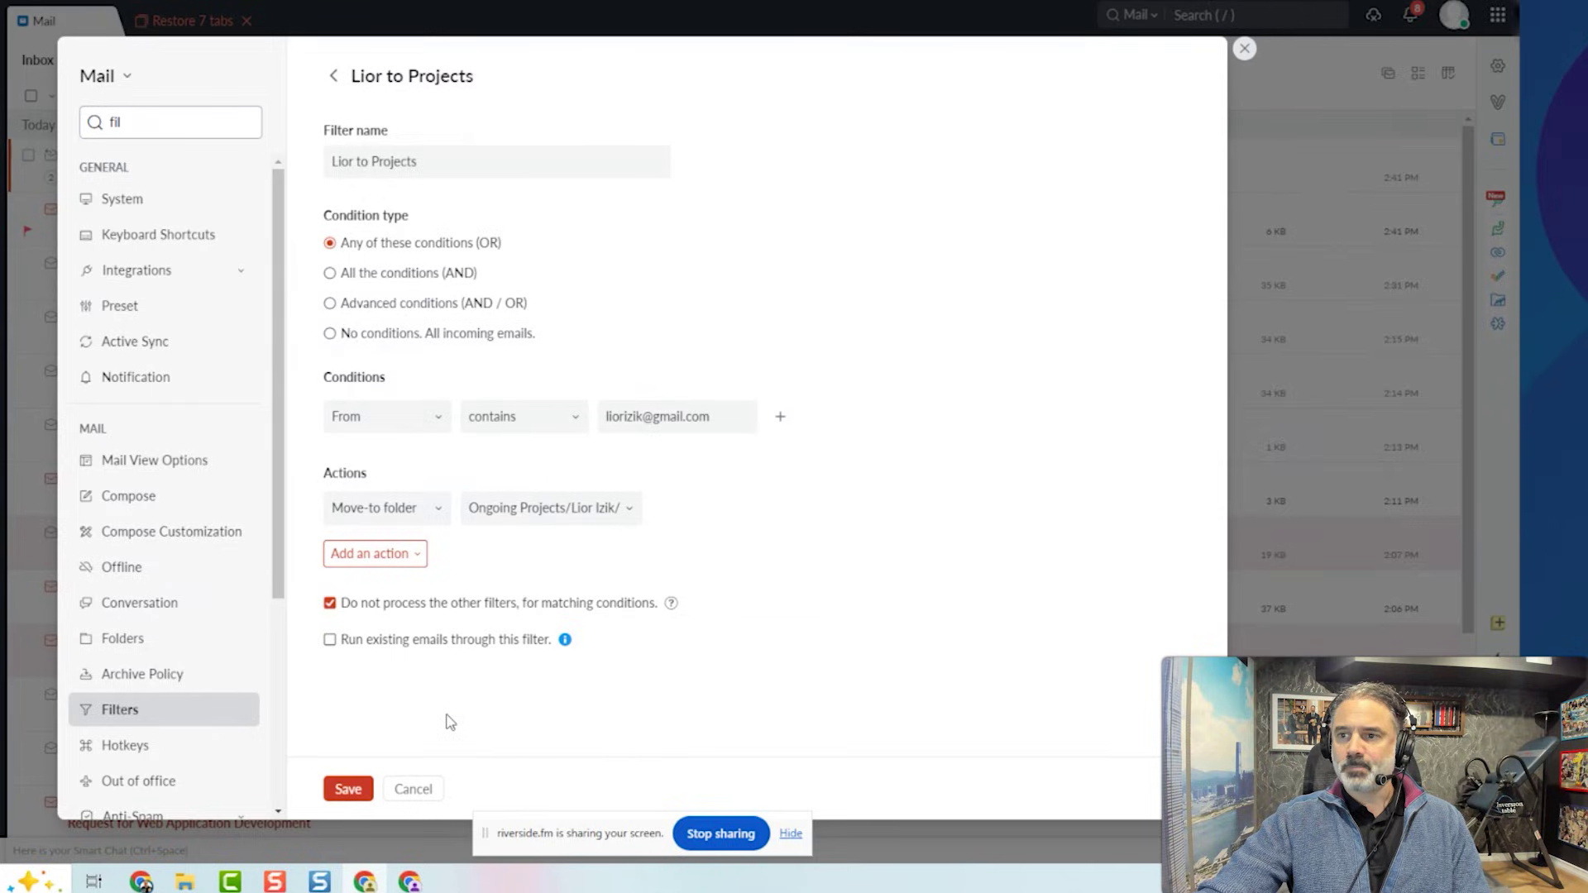
pyautogui.click(421, 653)
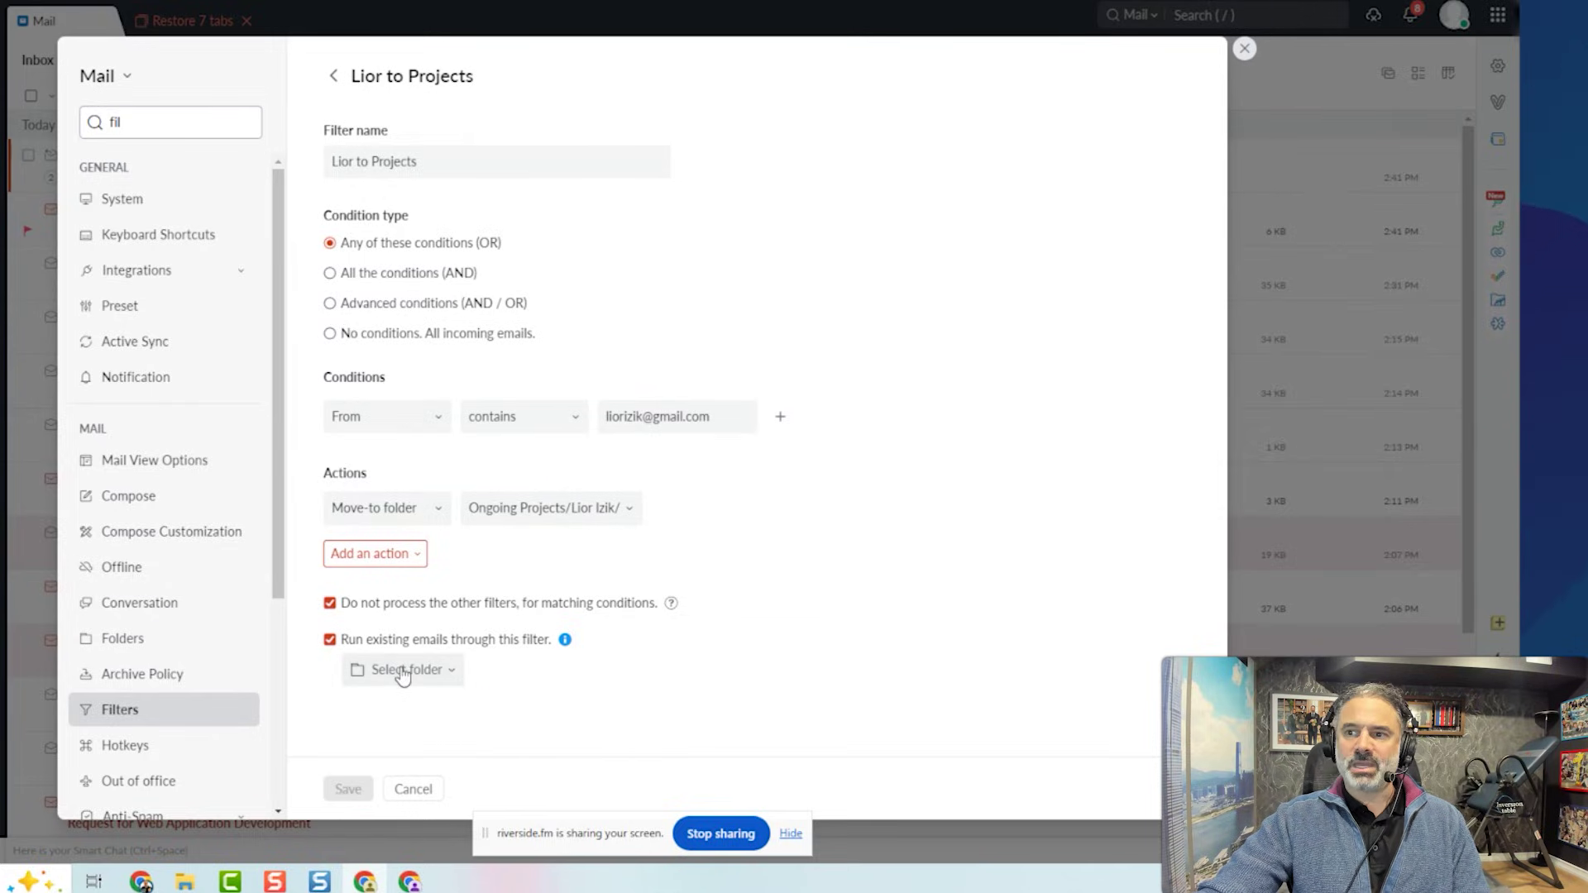
pyautogui.click(350, 647)
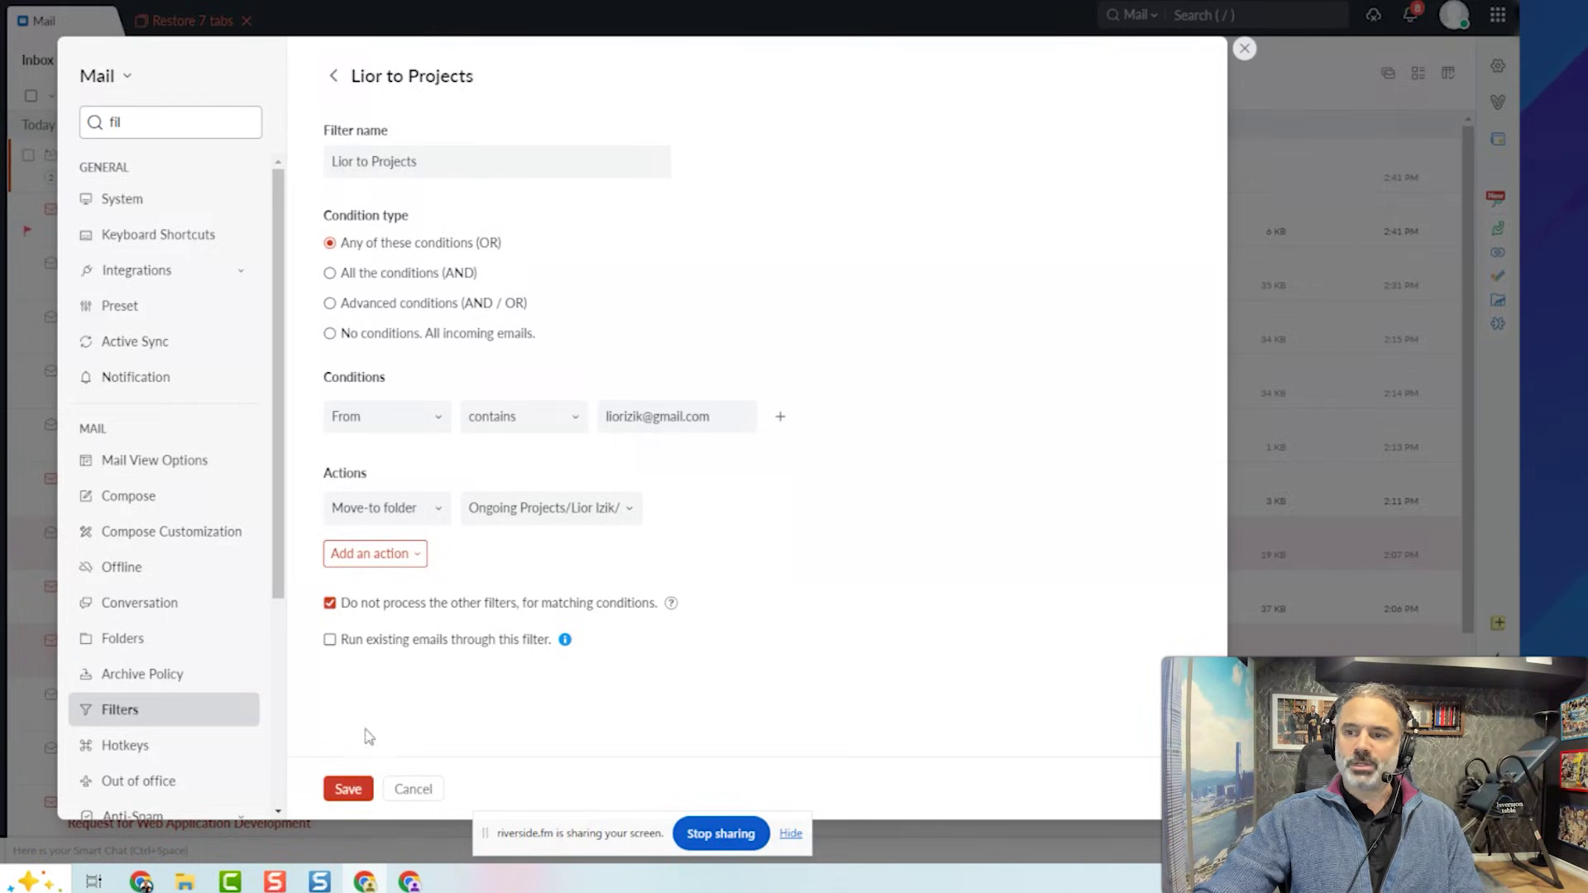
pyautogui.click(351, 788)
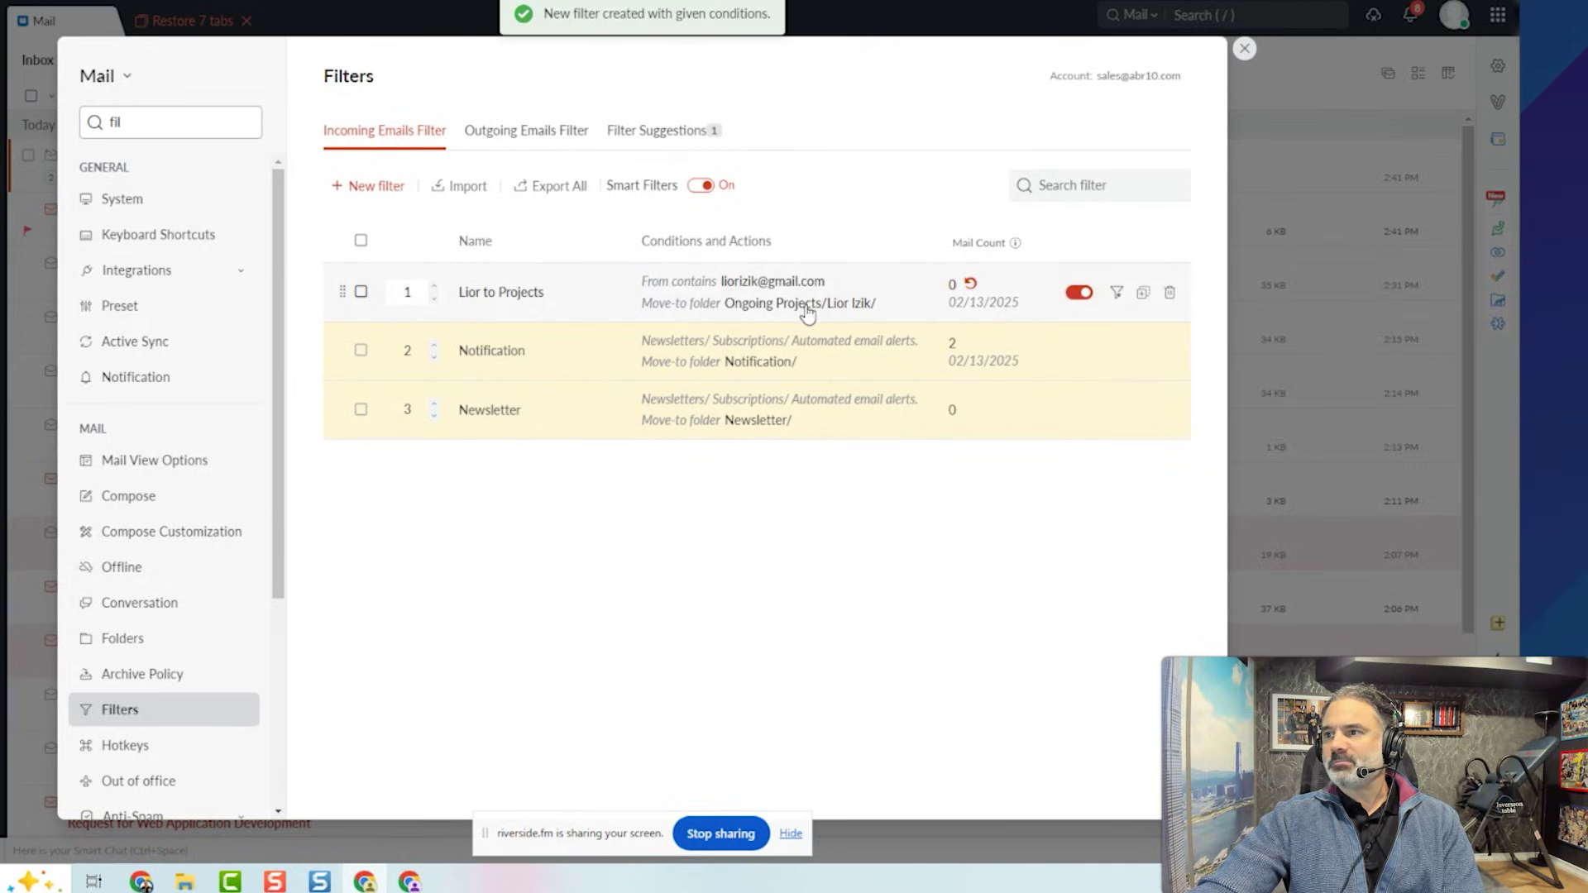
# Run the contact's filter over existing Inbox mail, moving 2 emails, then close Settings.
pyautogui.click(1118, 294)
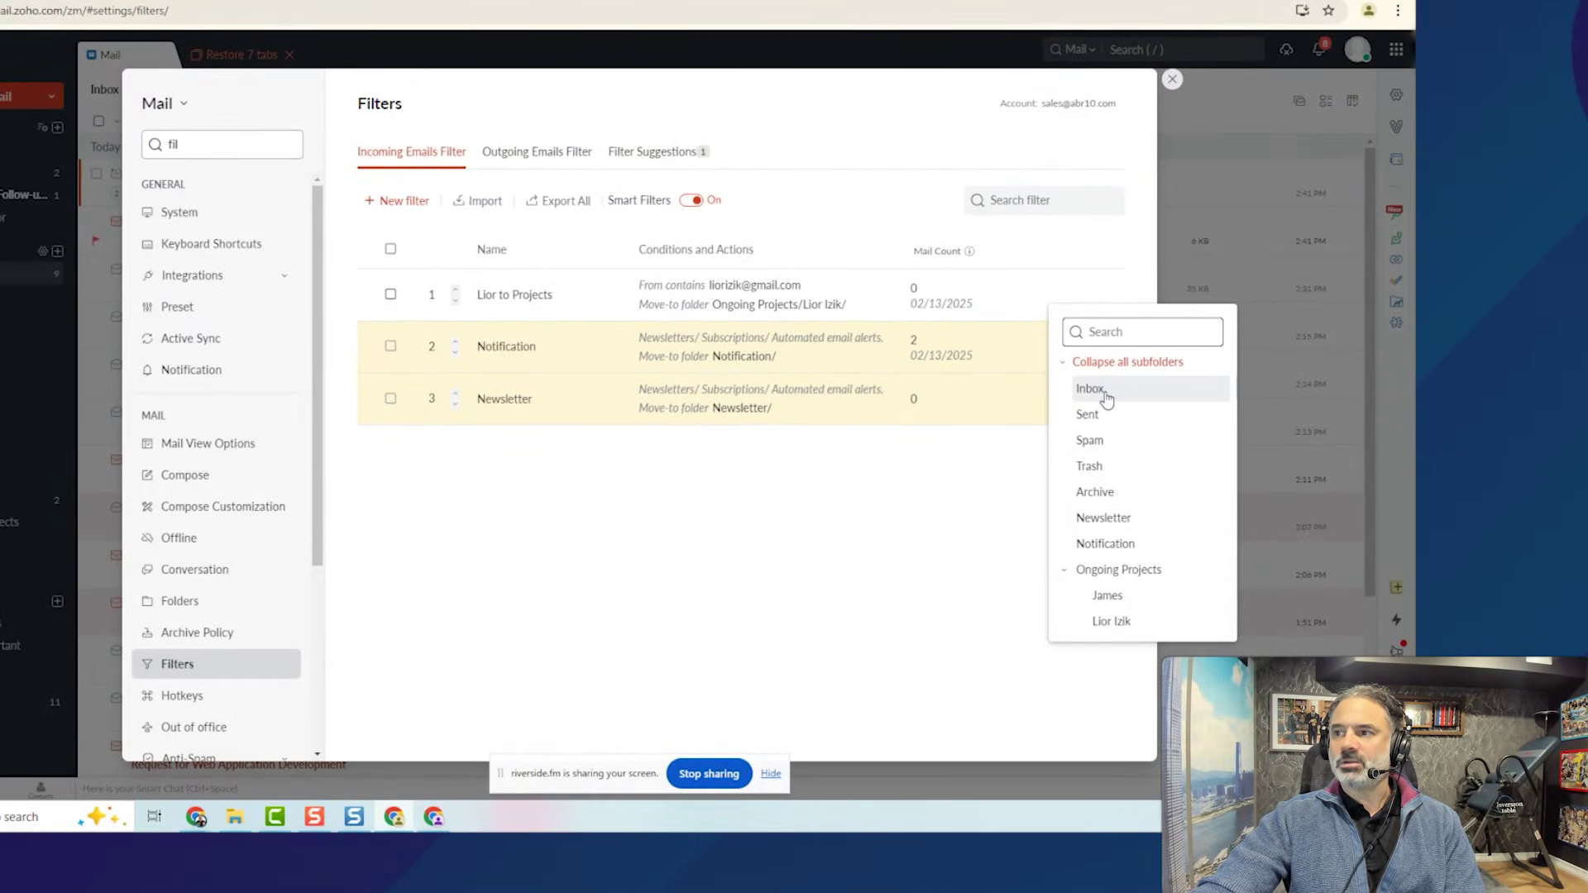
pyautogui.click(1101, 398)
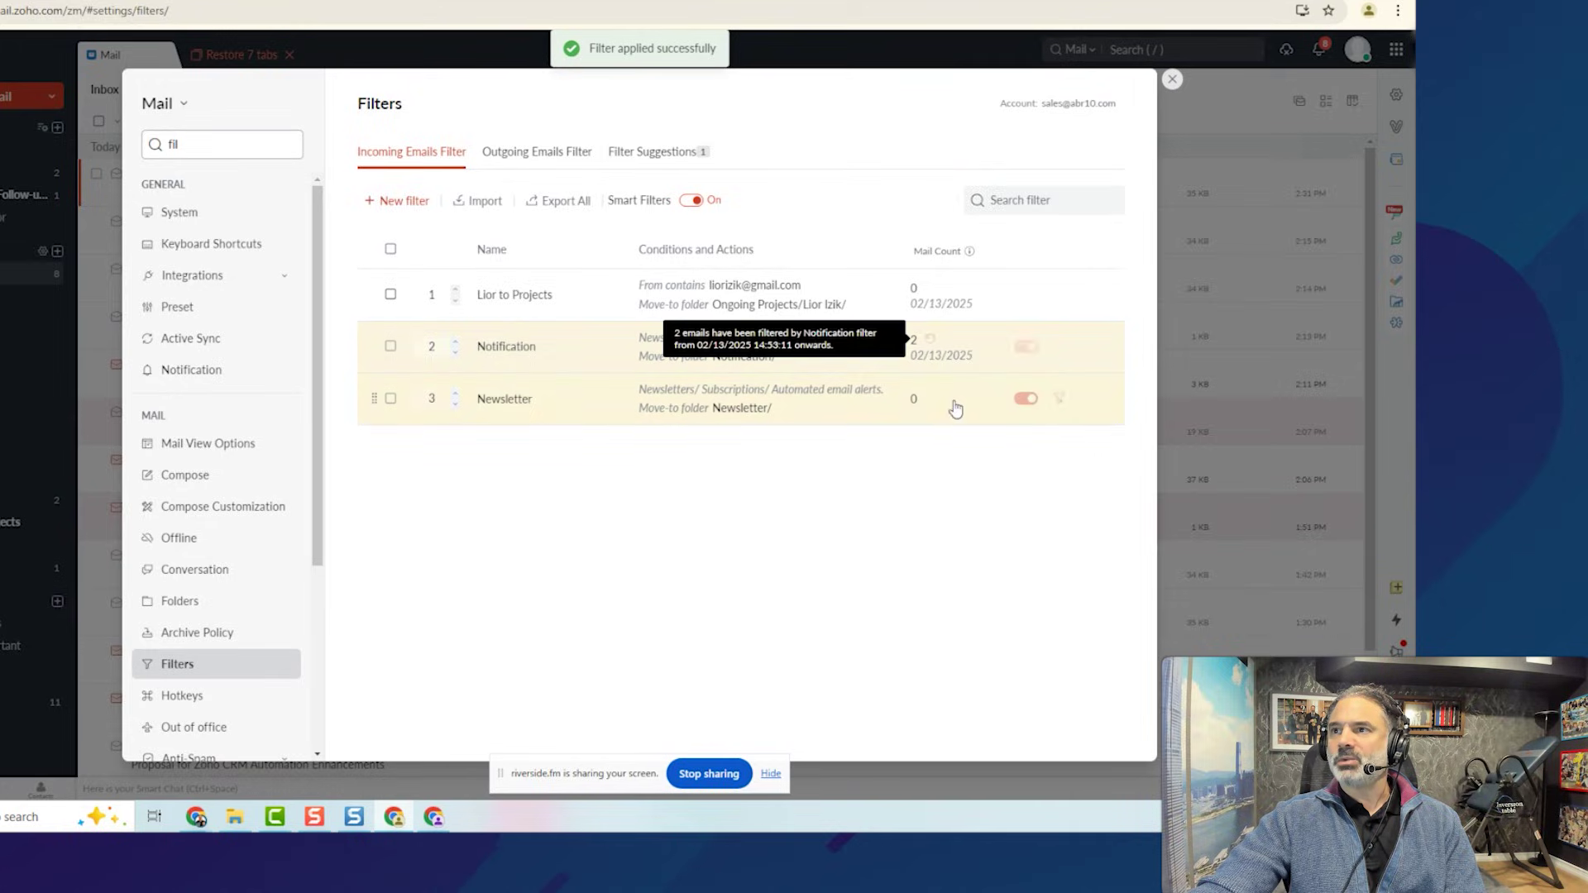
pyautogui.click(1172, 80)
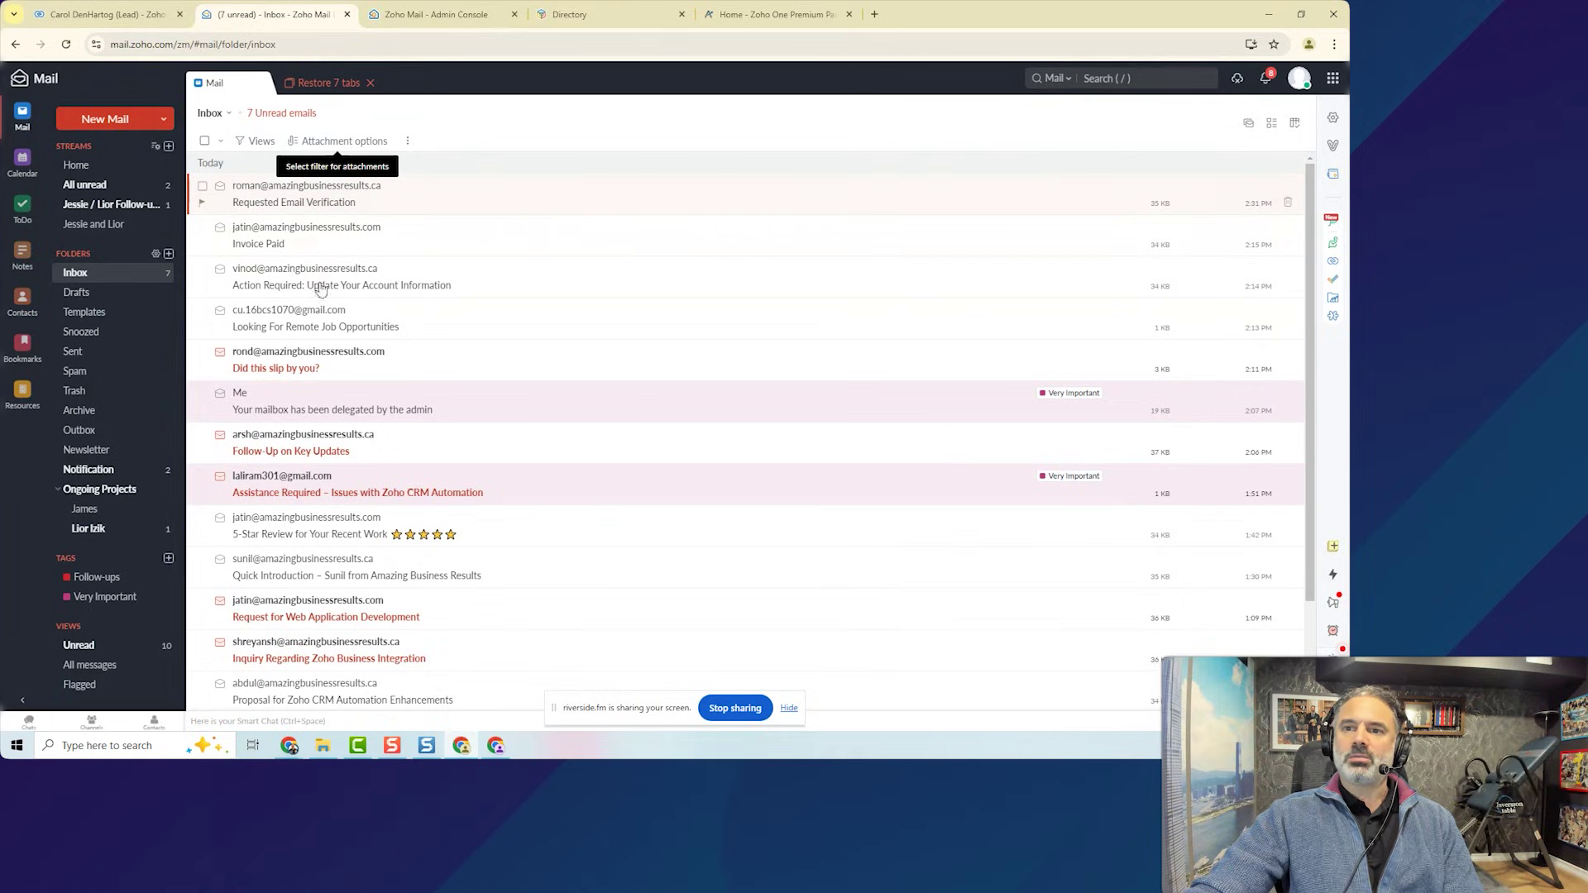
# Open the contact's Ongoing Projects subfolder to see the filed test 4 and test 2 emails.
pyautogui.click(89, 530)
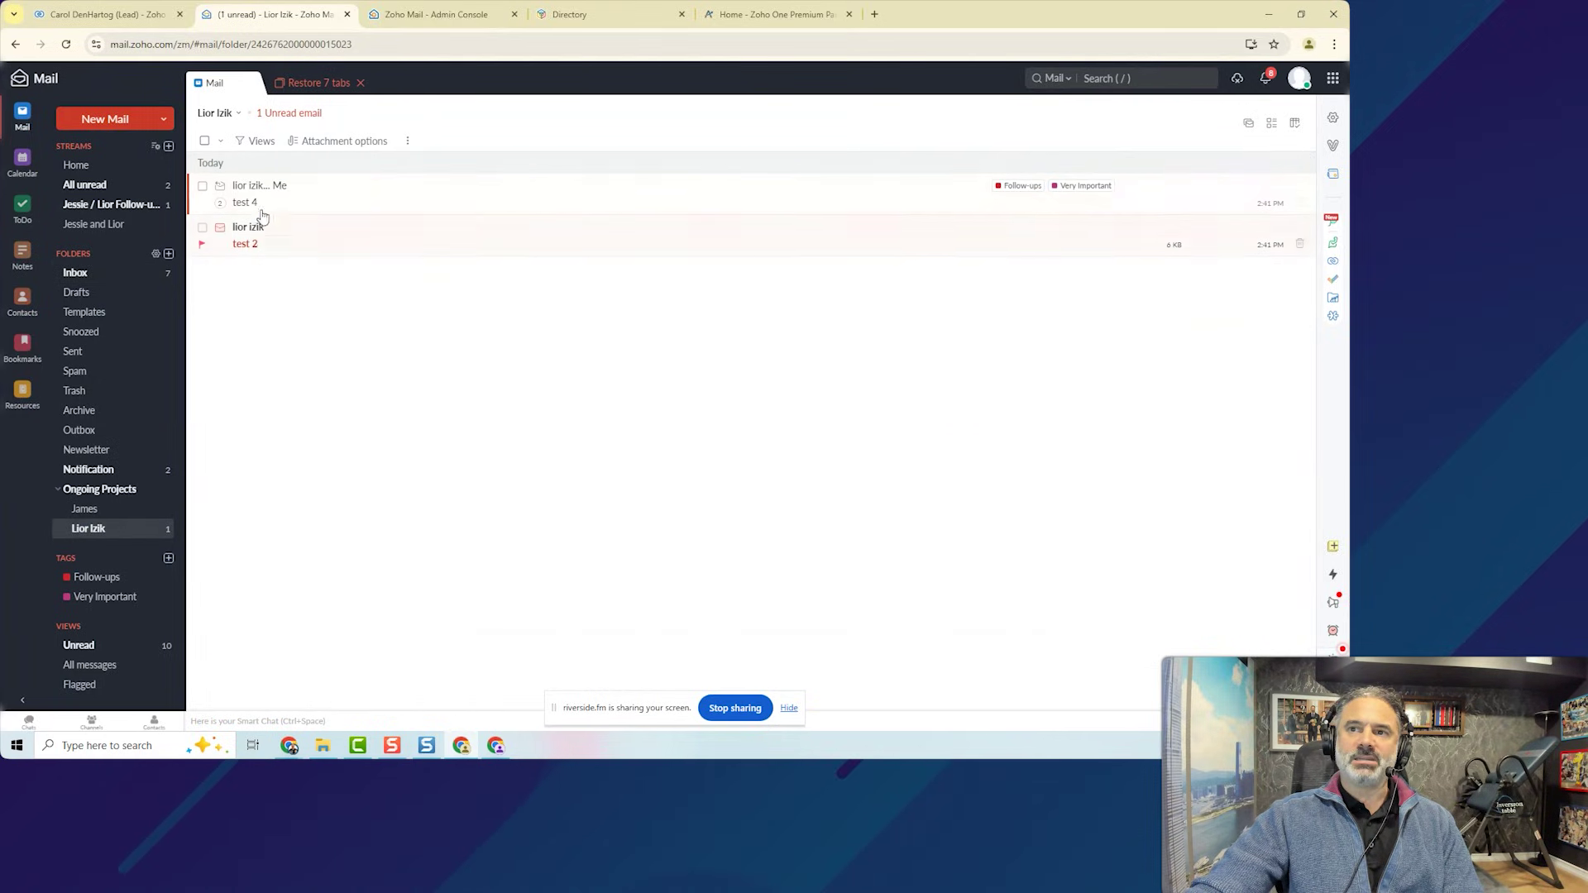